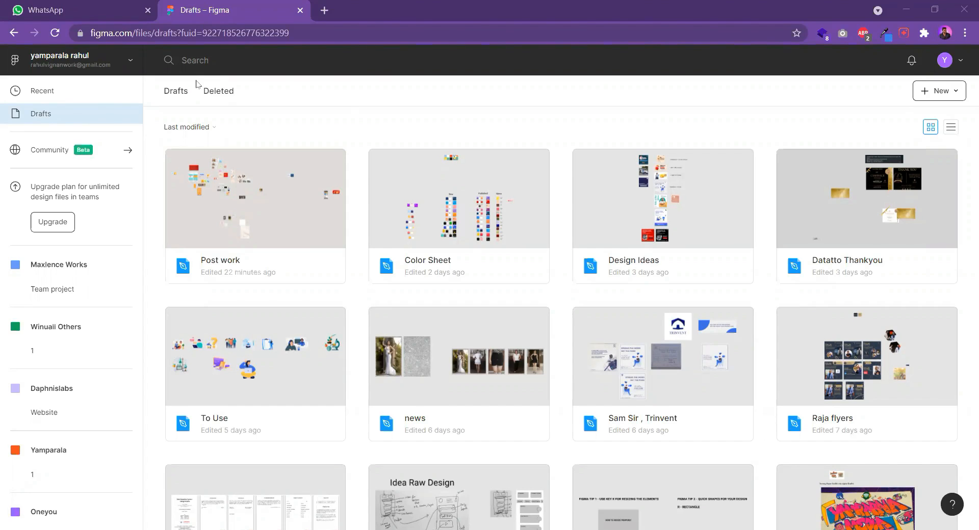
Look over the draft files and the options for creating a new file
scroll(509, 201, down, 4)
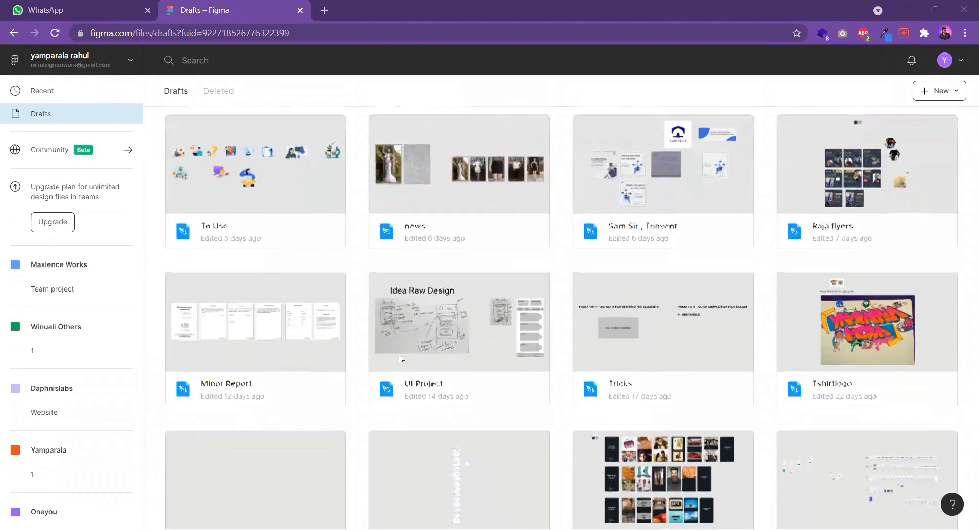
scroll(400, 359, up, 4)
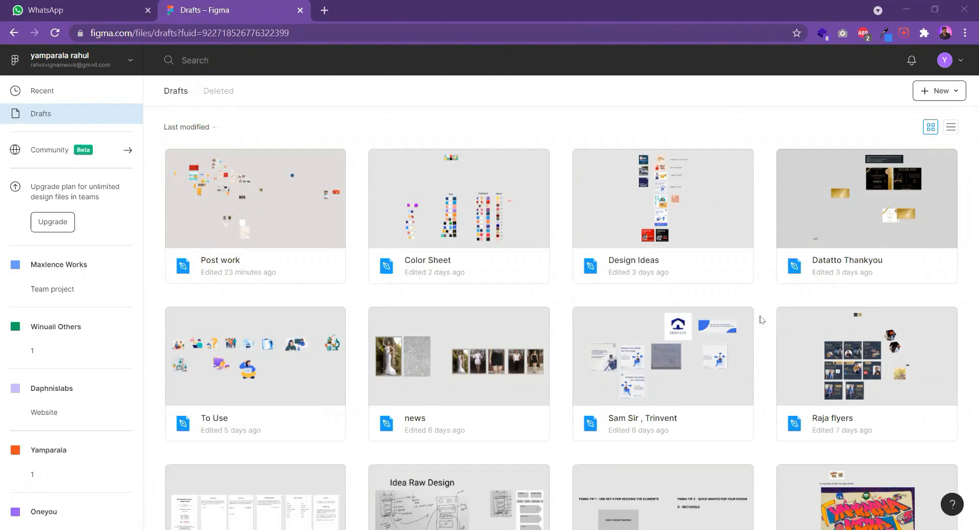
click(948, 96)
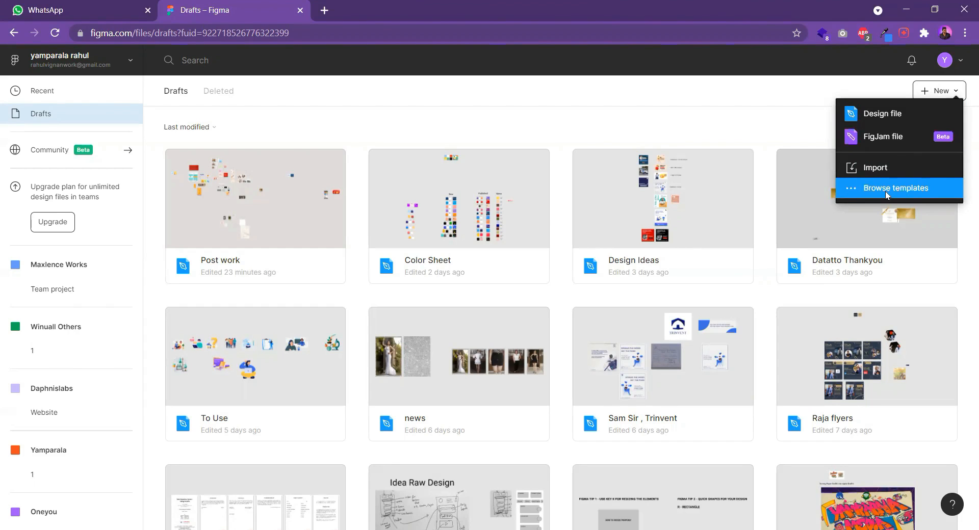
click(963, 60)
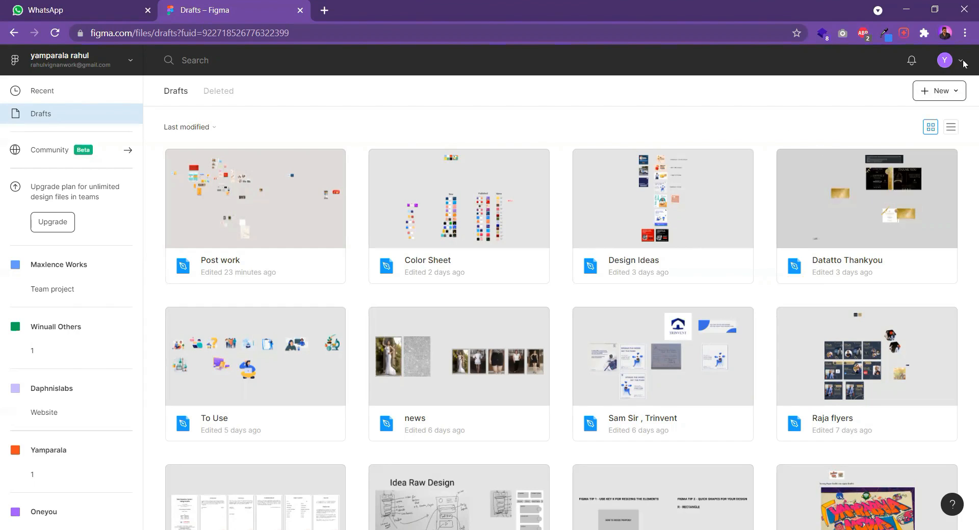
Review the account options and the list of notifications
click(963, 60)
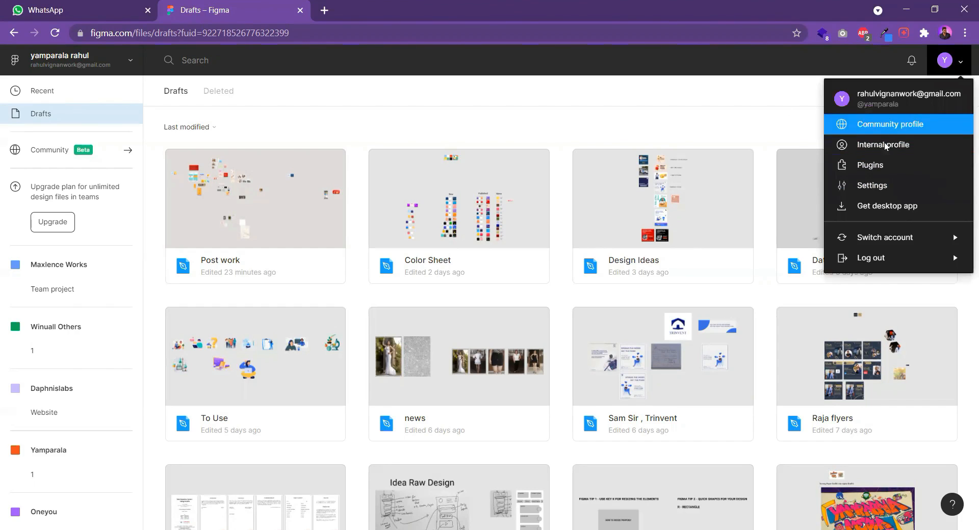
mouse_move(904, 235)
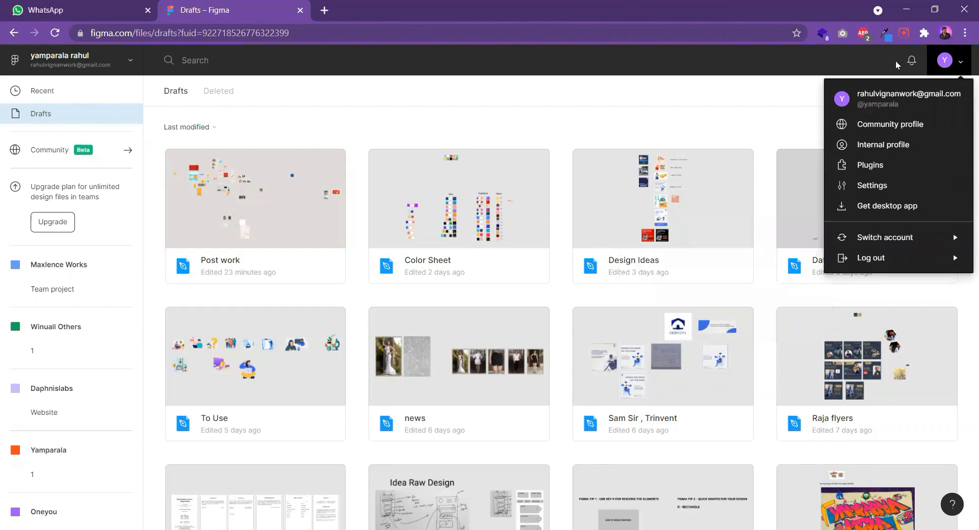
click(912, 61)
click(910, 63)
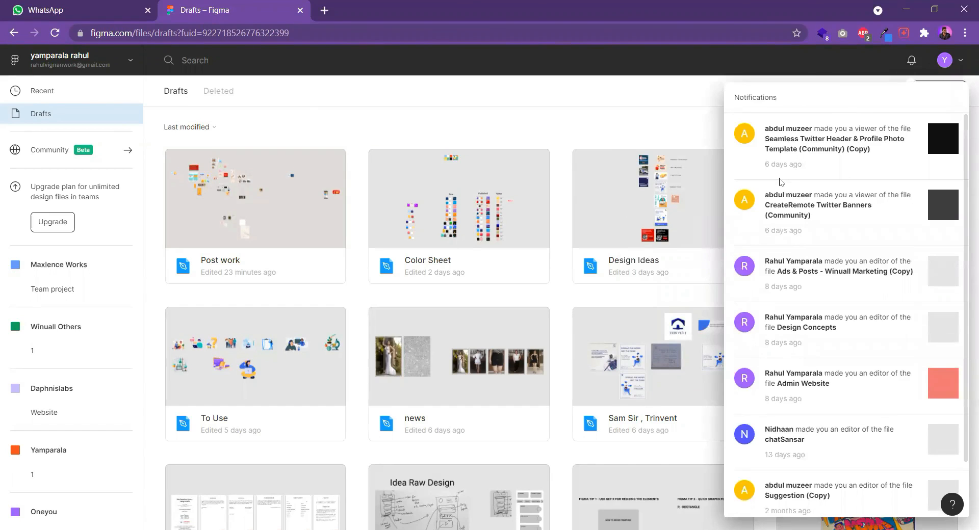
click(682, 116)
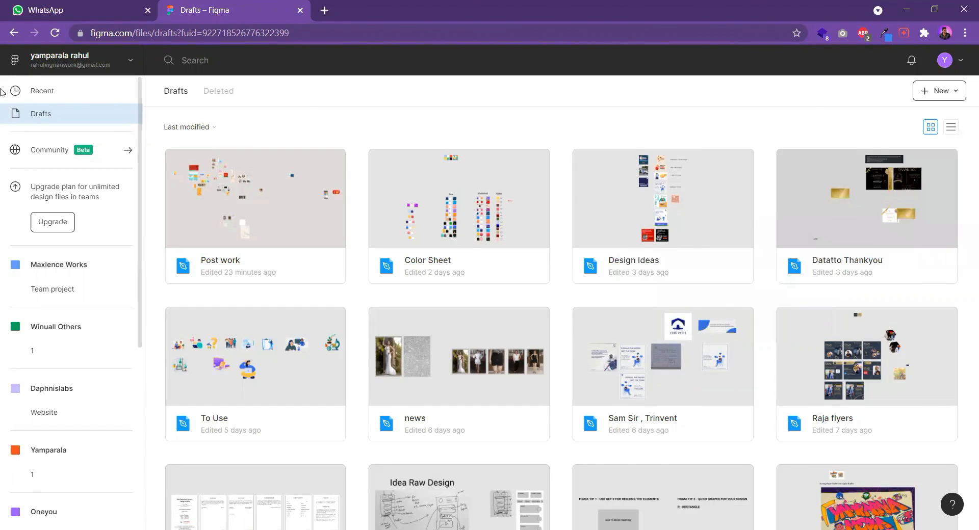
Browse the list of teams and view the Team project of the Maxlence Works team
scroll(44, 143, down, 6)
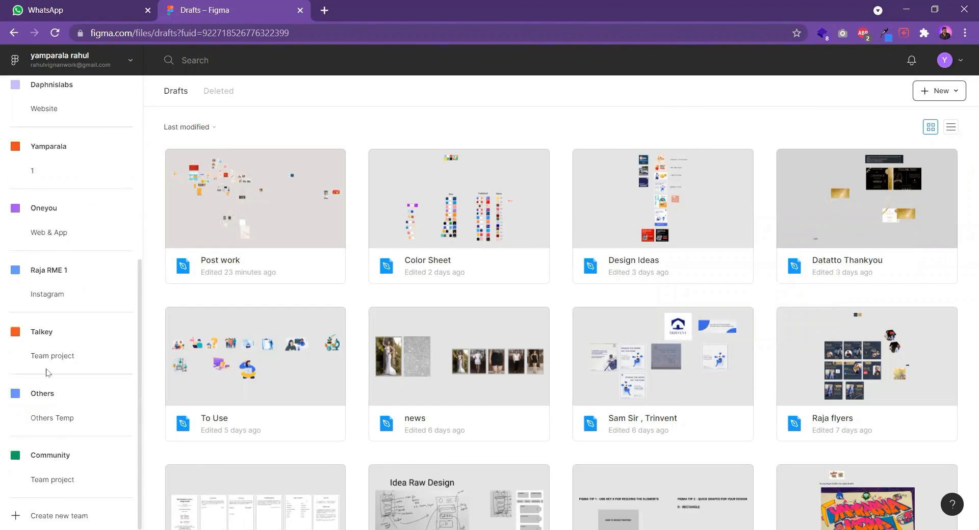
scroll(24, 352, up, 5)
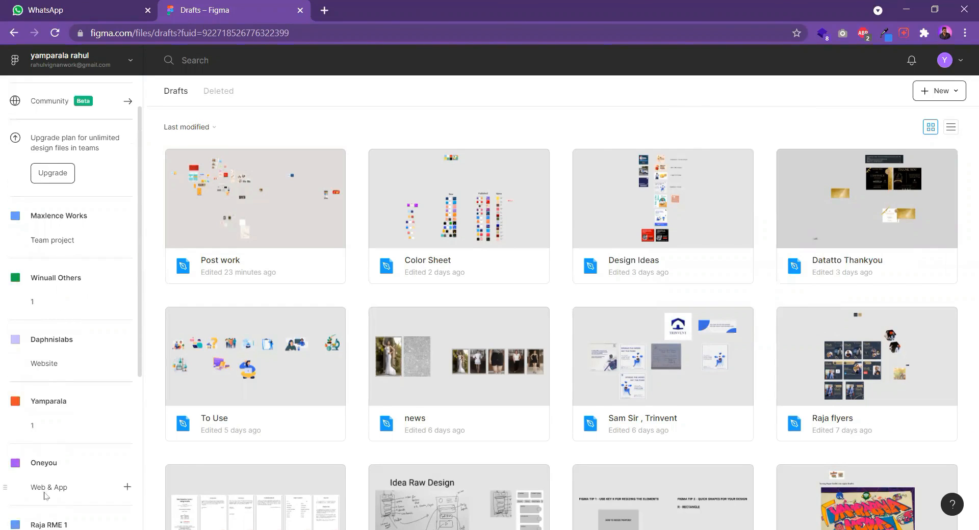
click(62, 218)
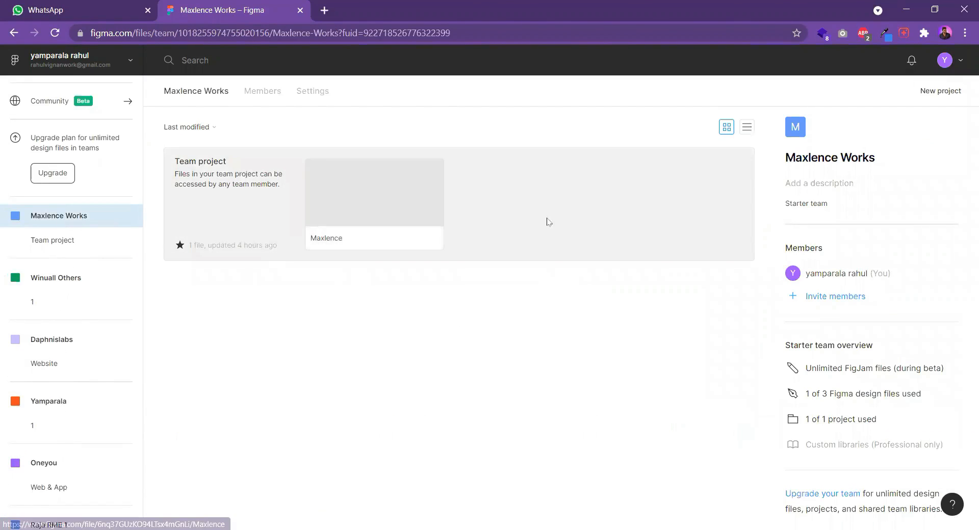
click(548, 222)
click(20, 37)
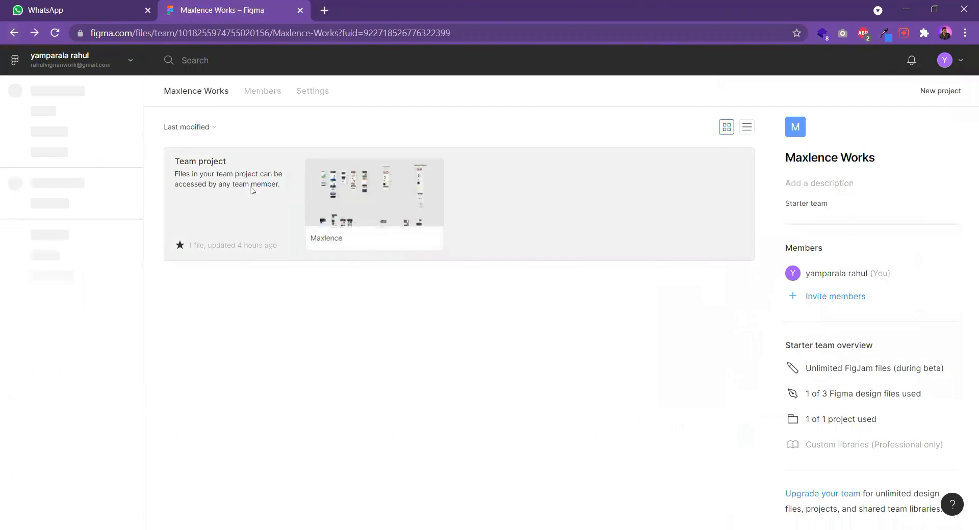
click(250, 190)
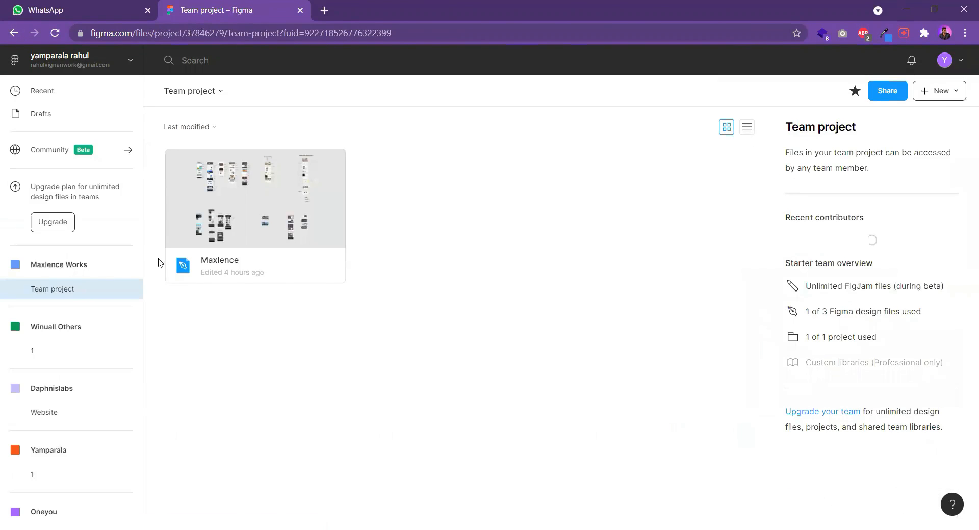
View project 1 of the Winuall Others team, and return to the recently viewed files
click(74, 331)
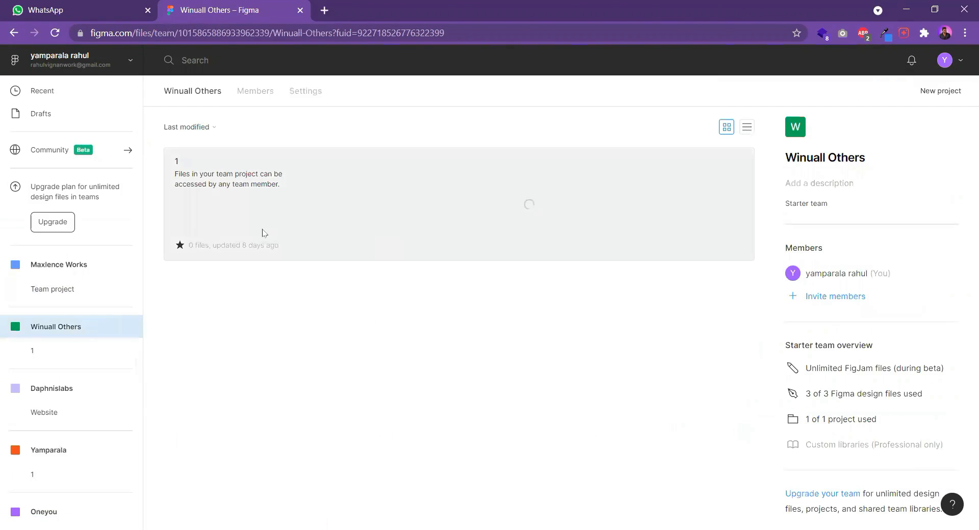
click(263, 233)
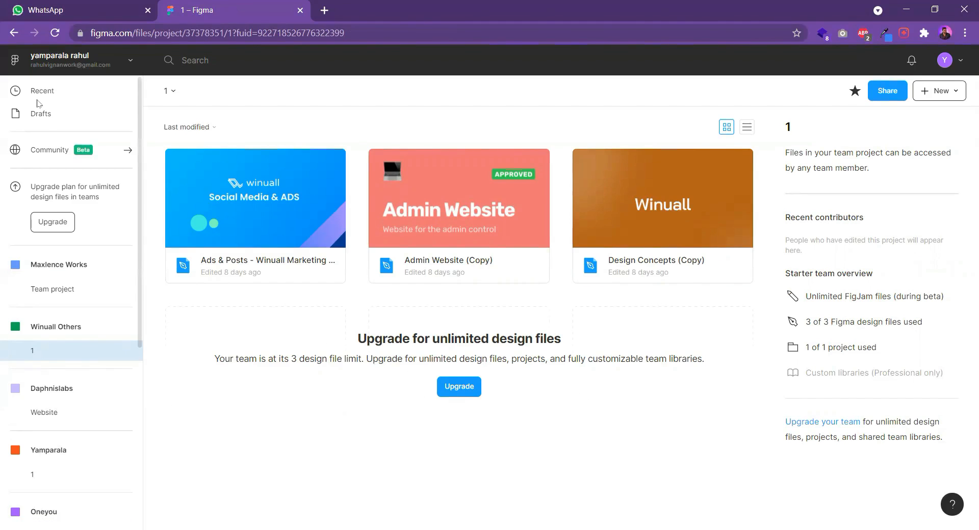
click(52, 96)
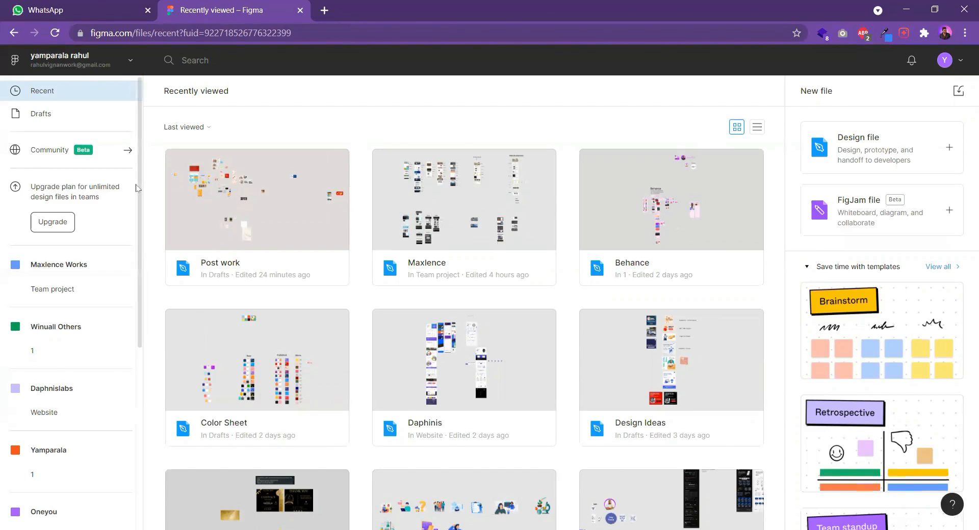
Create a new design file in Drafts and open it from the recently viewed files
click(127, 113)
click(167, 143)
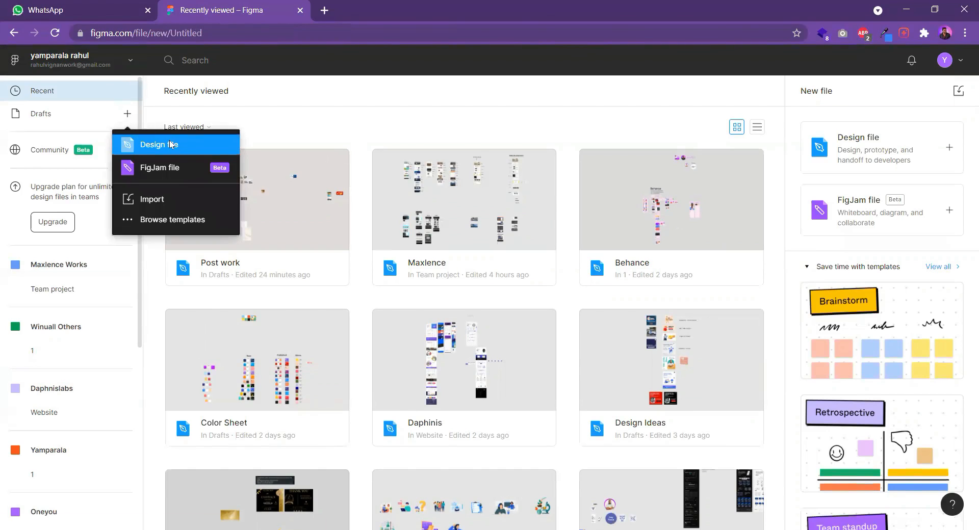
click(13, 33)
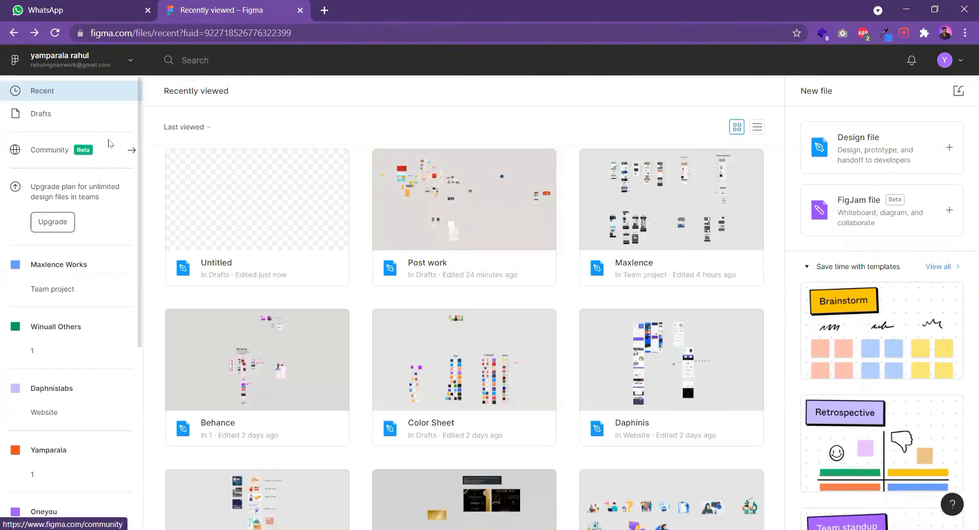
click(127, 115)
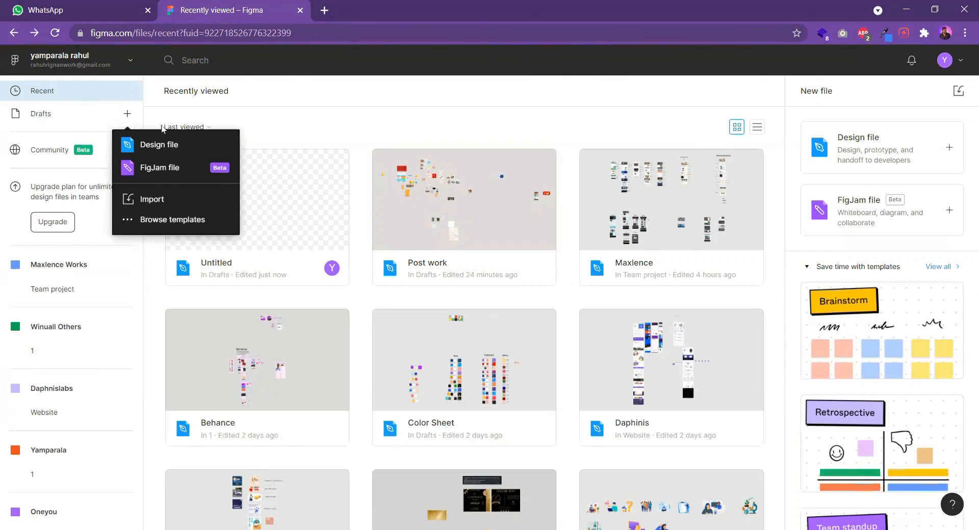
click(343, 127)
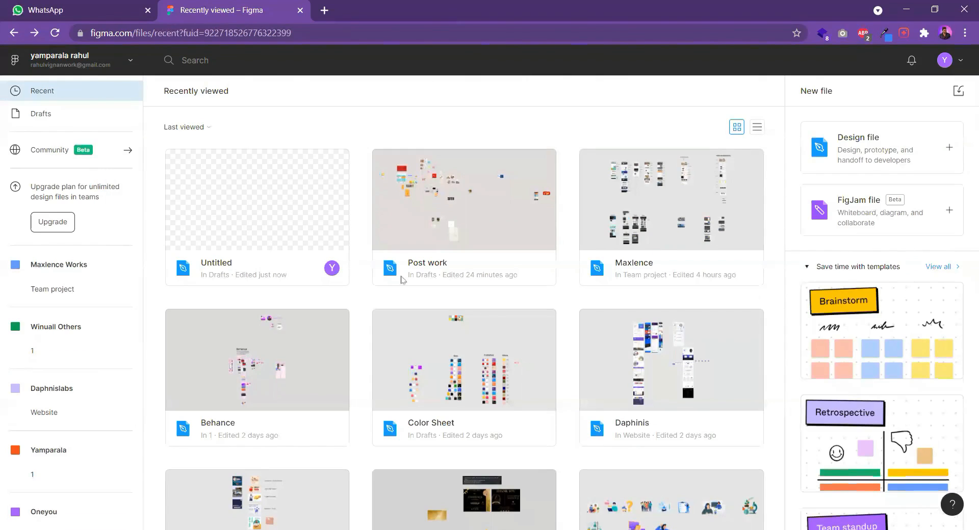
double_click(304, 218)
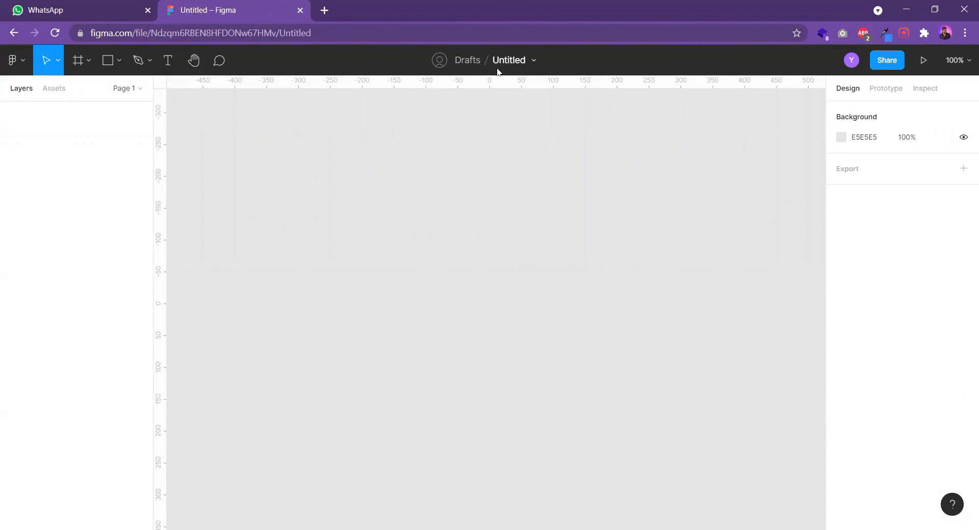
Rename the untitled design file as Master Class
click(513, 62)
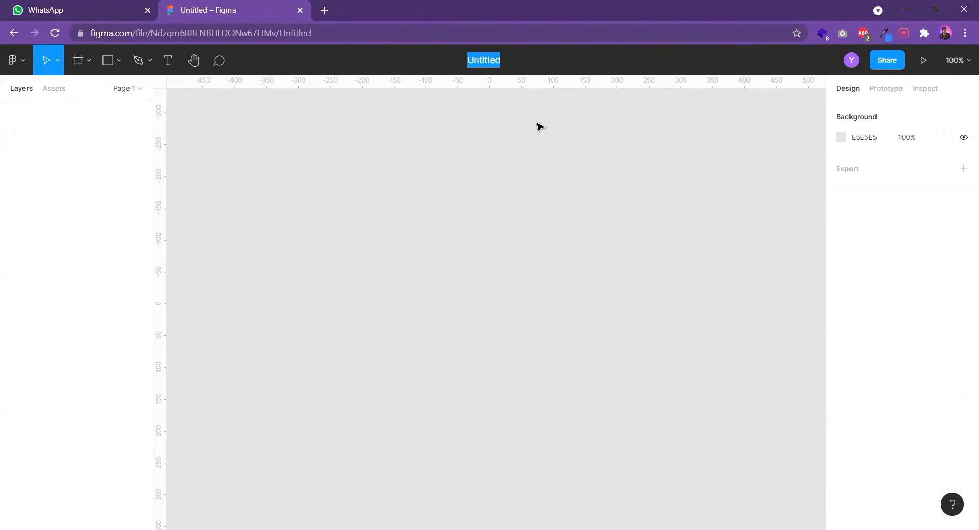
text(Mast)
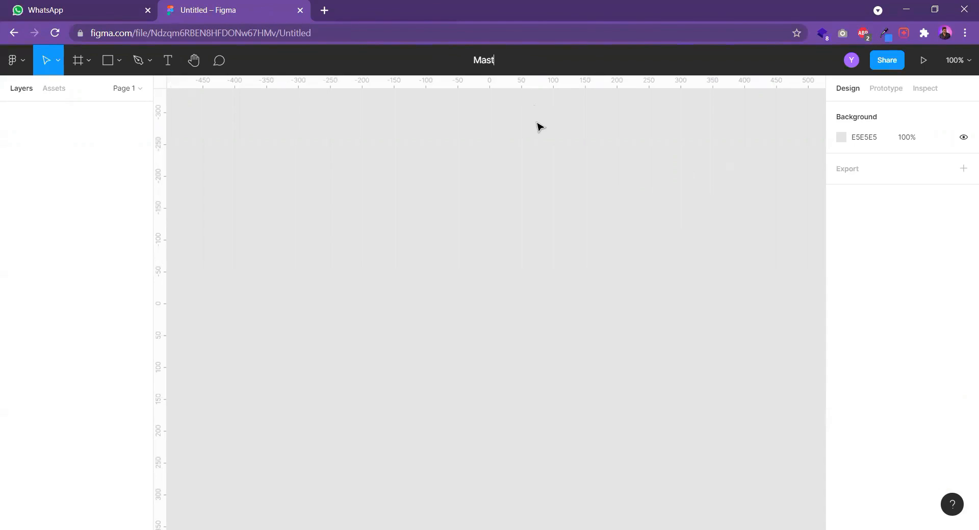
text(er Class)
key(Return)
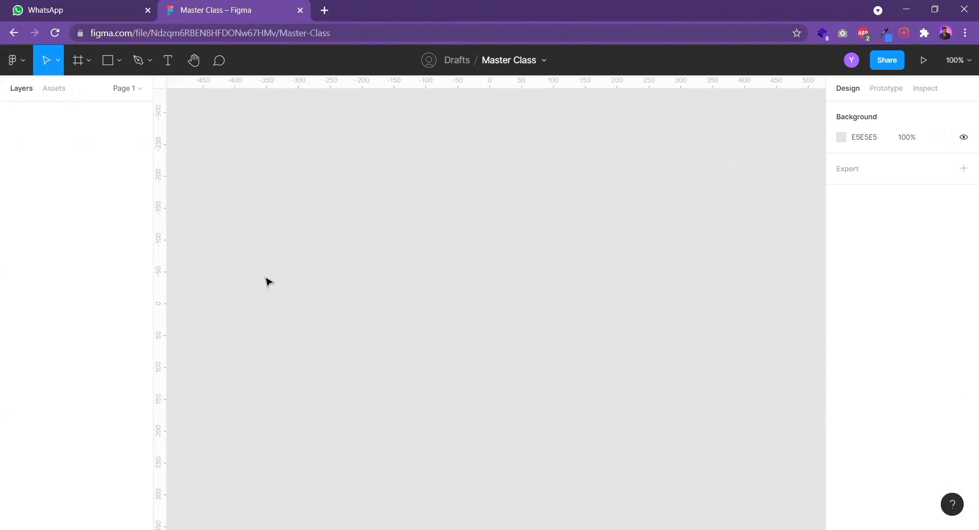
Draw a rectangle about 226 × 219 near the canvas centre and place two copies to its right, one above the other
click(104, 65)
mouse_move(354, 238)
mouse_down()
mouse_move(416, 281)
mouse_move(498, 377)
mouse_up()
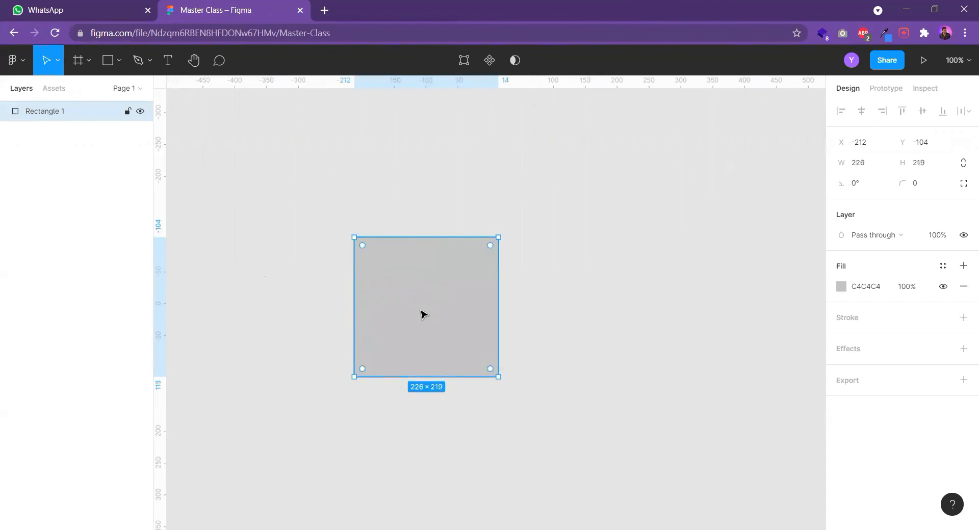
drag(422, 326, 585, 261)
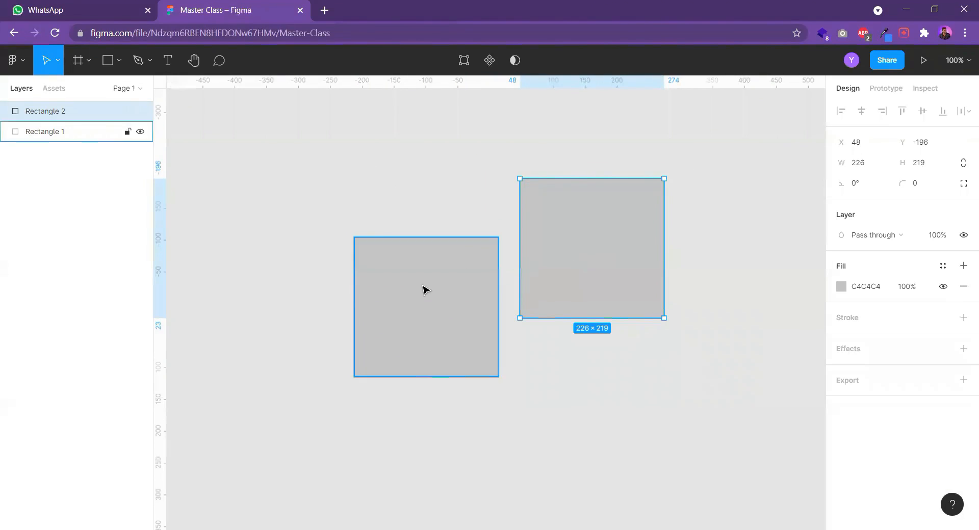
click(397, 299)
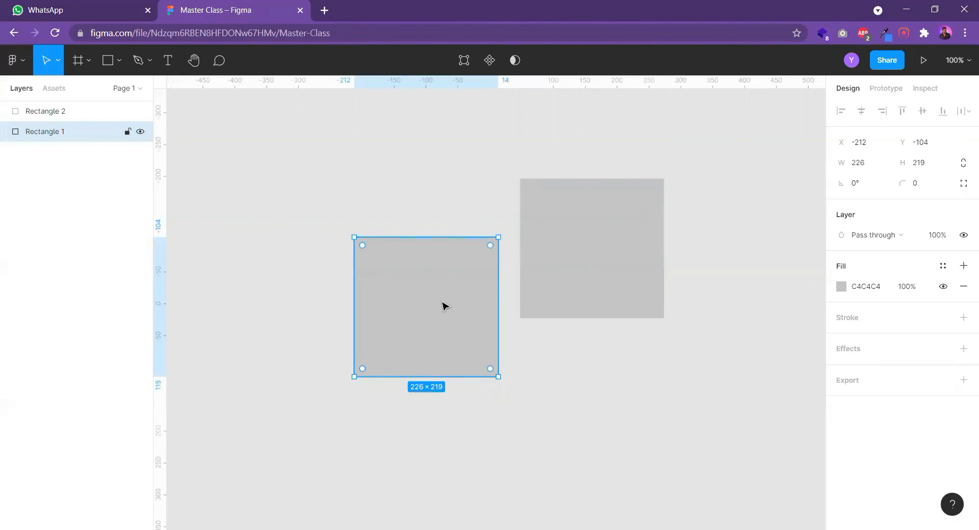
click(591, 260)
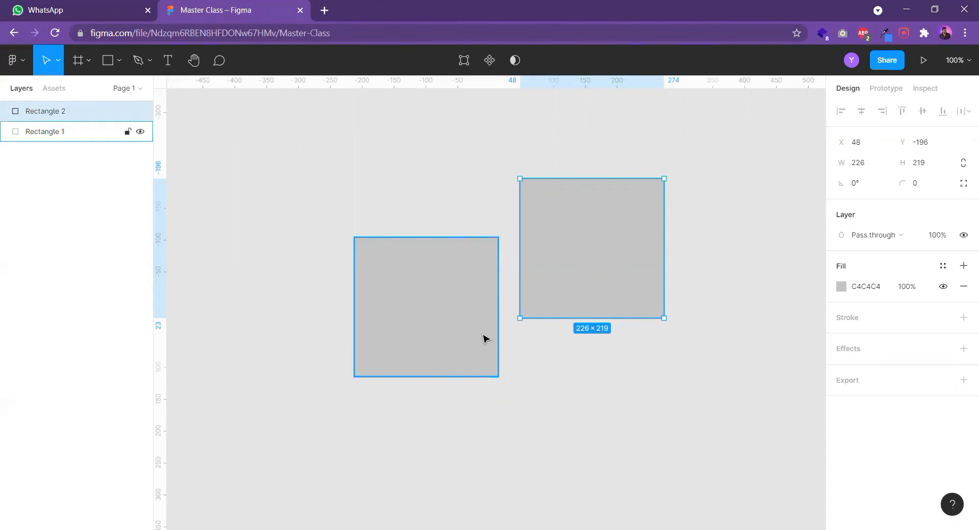
drag(435, 335, 623, 465)
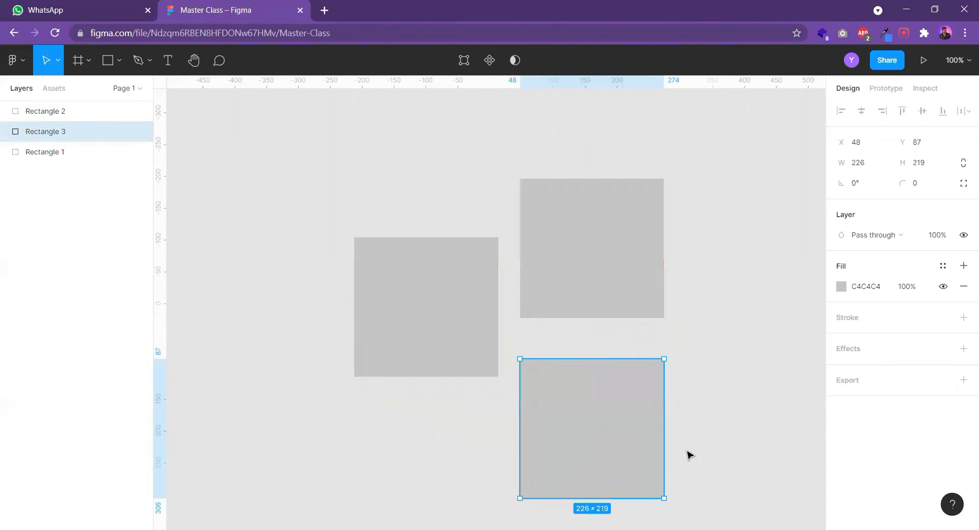
click(691, 409)
Change the original rectangle's fill to solid black (000000)
click(422, 273)
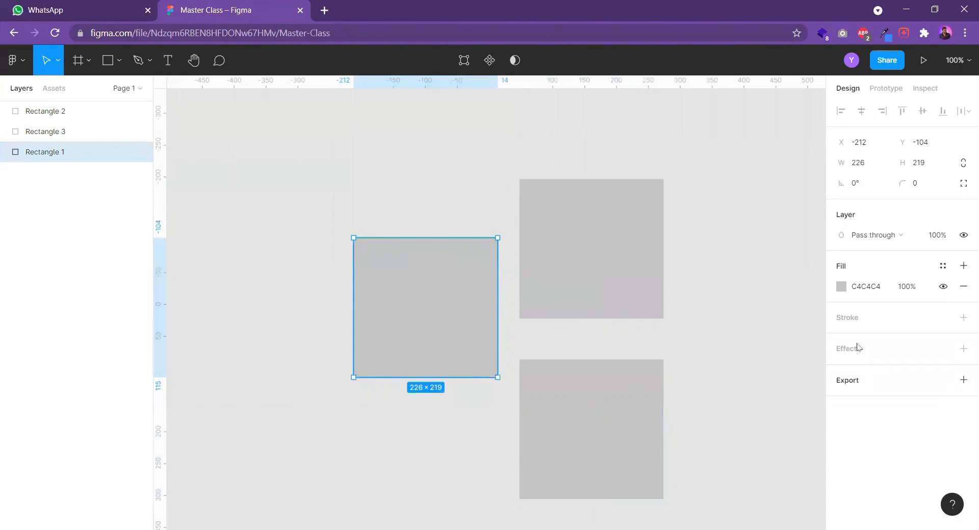
click(842, 287)
drag(818, 305, 540, 446)
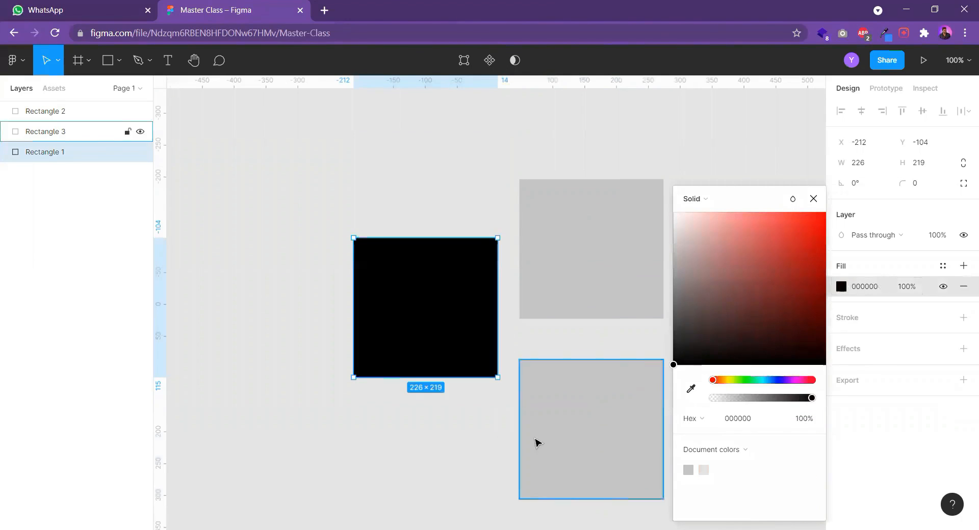
click(420, 214)
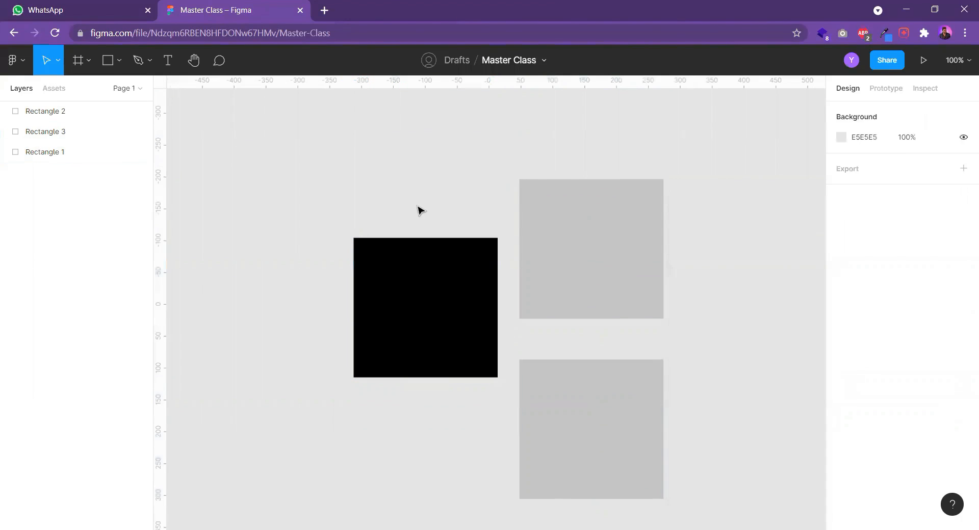
Change the fill of the upper copied rectangle to bright red
click(607, 231)
click(842, 290)
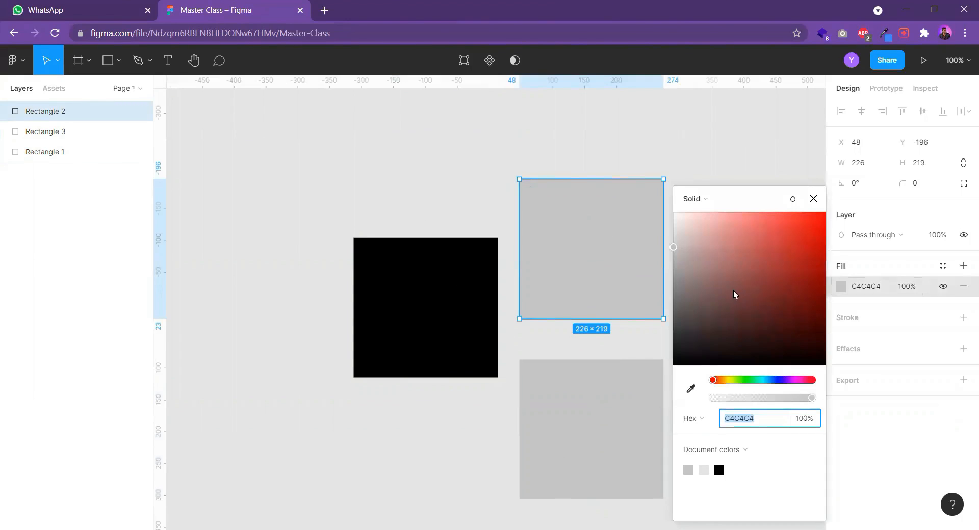
drag(755, 288, 875, 191)
click(578, 141)
Change the fill of the lower copied rectangle to cyan (00FFF0)
click(597, 414)
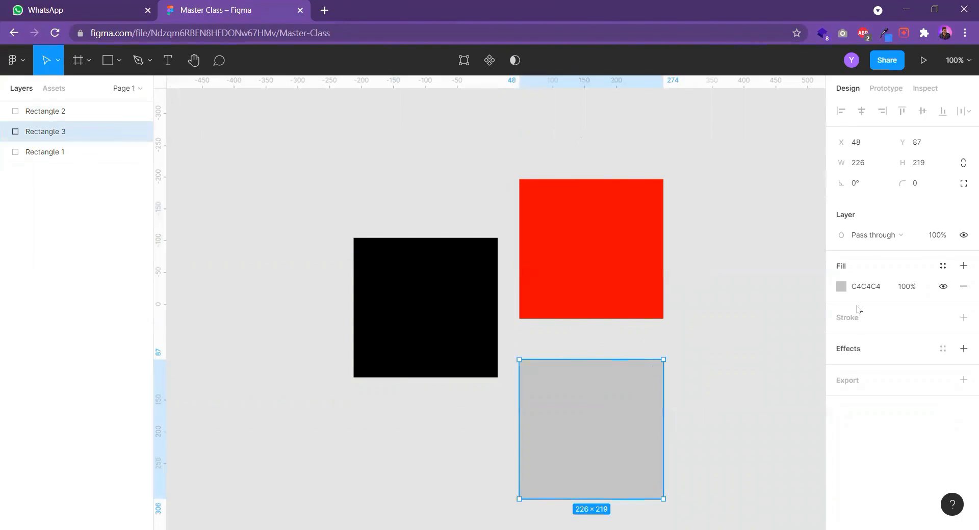
click(841, 287)
drag(745, 381, 764, 383)
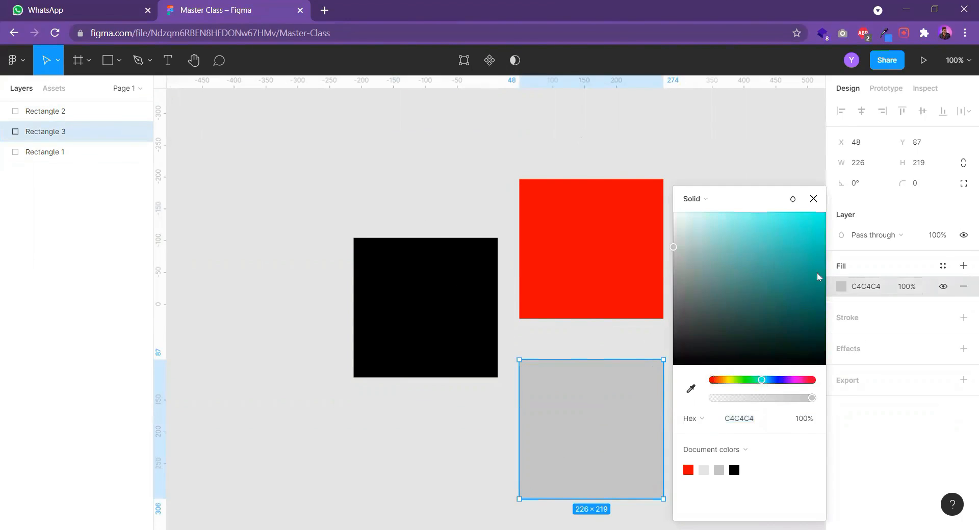
drag(819, 276, 832, 219)
click(716, 150)
Reposition the red, cyan and black rectangles separately without overlap, placing the black one at about X -196, Y -108
drag(707, 237, 620, 206)
drag(535, 245, 555, 222)
drag(484, 418, 510, 375)
drag(353, 317, 364, 315)
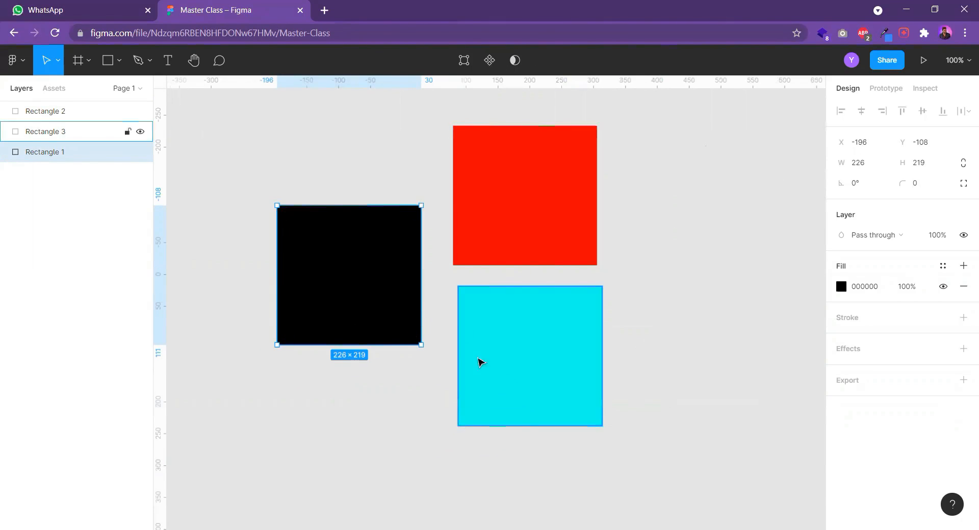
click(284, 146)
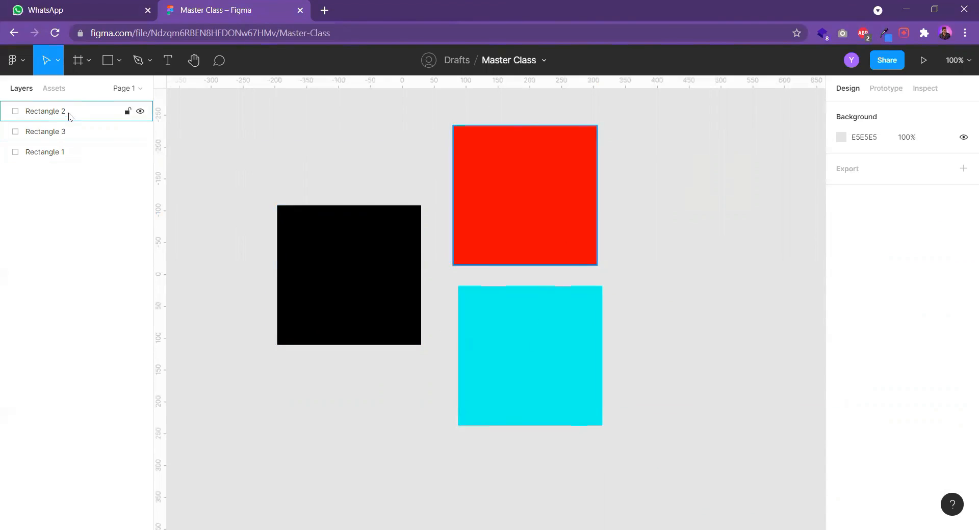
Overlap the rectangles by moving the cyan one partly over the black and the red one over both at about X -66, Y -158
drag(561, 352, 443, 341)
drag(507, 251, 413, 232)
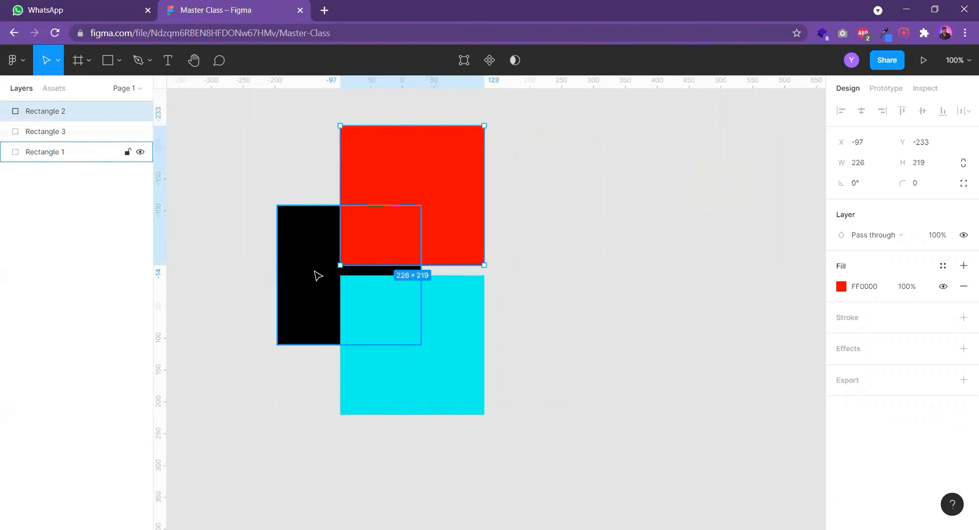
drag(437, 207, 458, 251)
drag(436, 300, 437, 301)
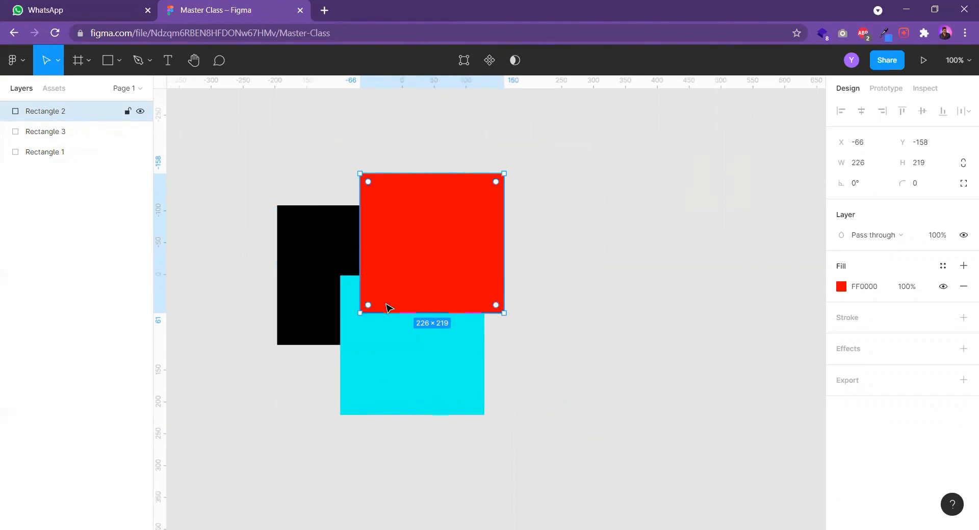
scroll(546, 387, left, 3)
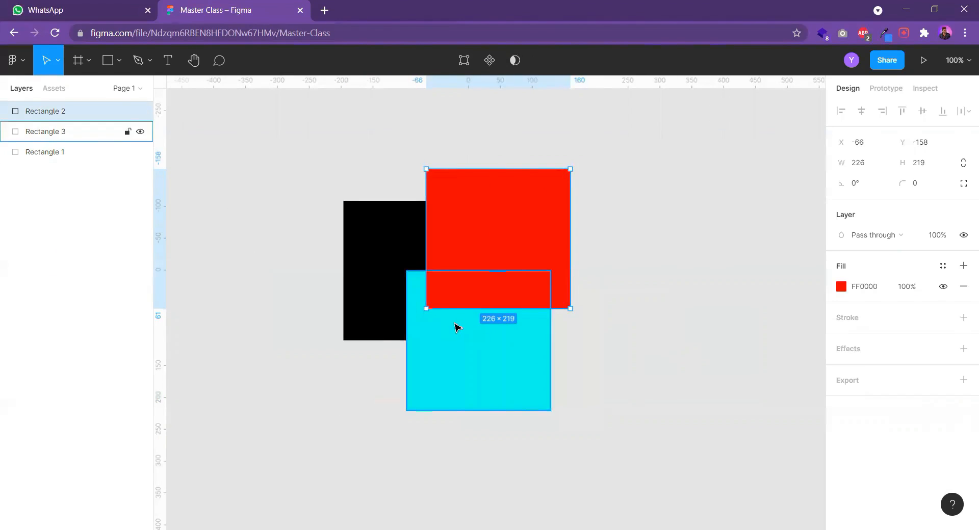
Look at the file's assets, return to the layers list and add a second page with its default name
click(48, 89)
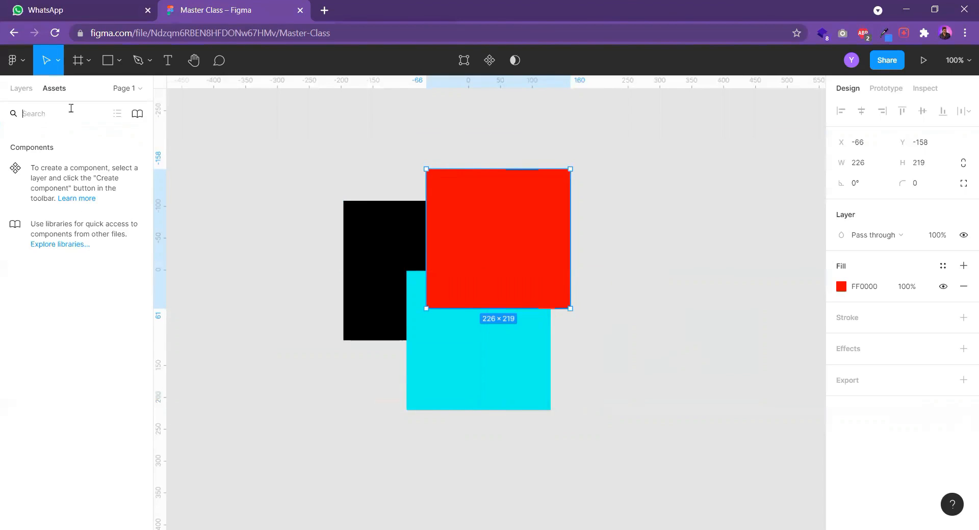
click(21, 89)
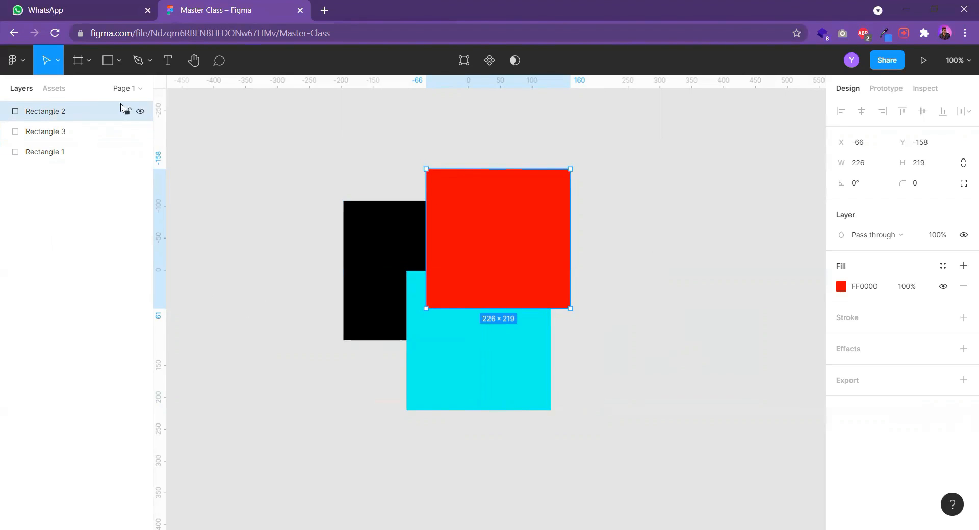
click(130, 91)
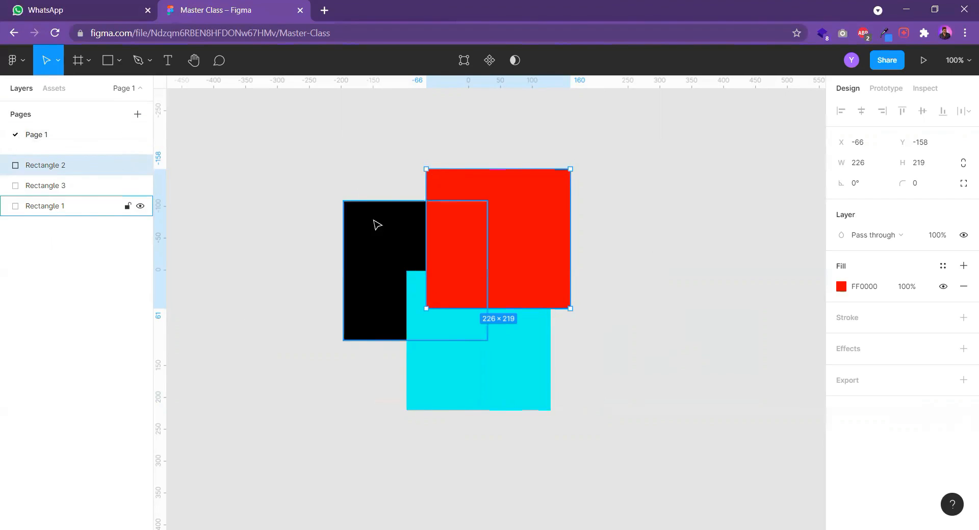
click(143, 117)
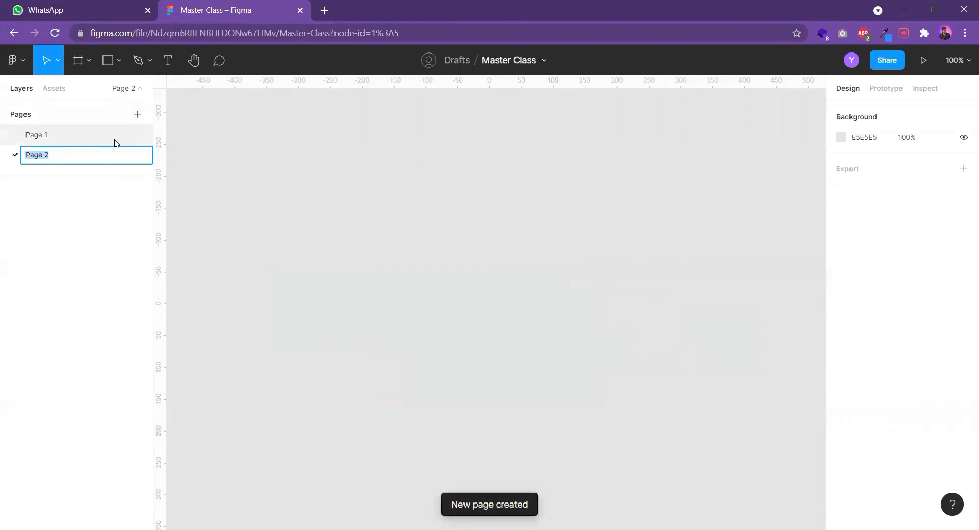
click(441, 234)
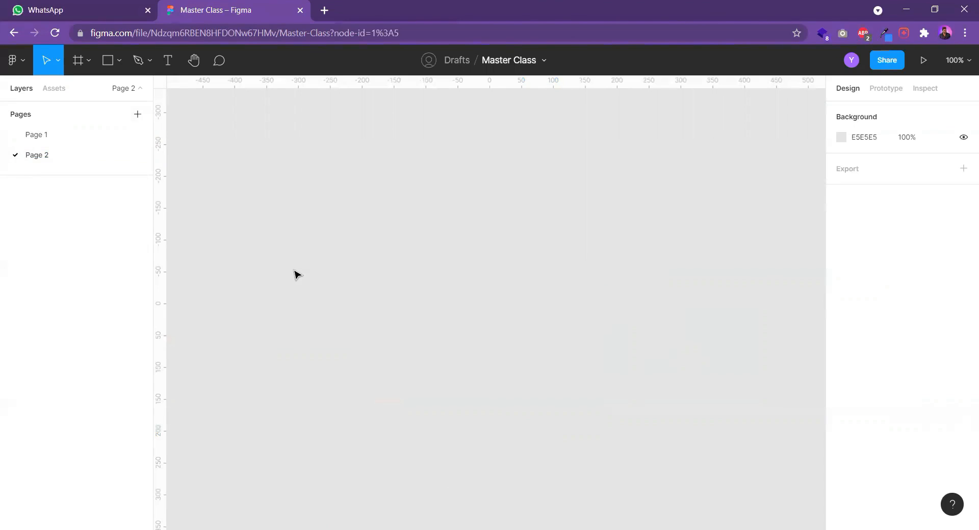
Switch between Page 1 and Page 2, finish on Page 1 and collapse the page list
click(40, 134)
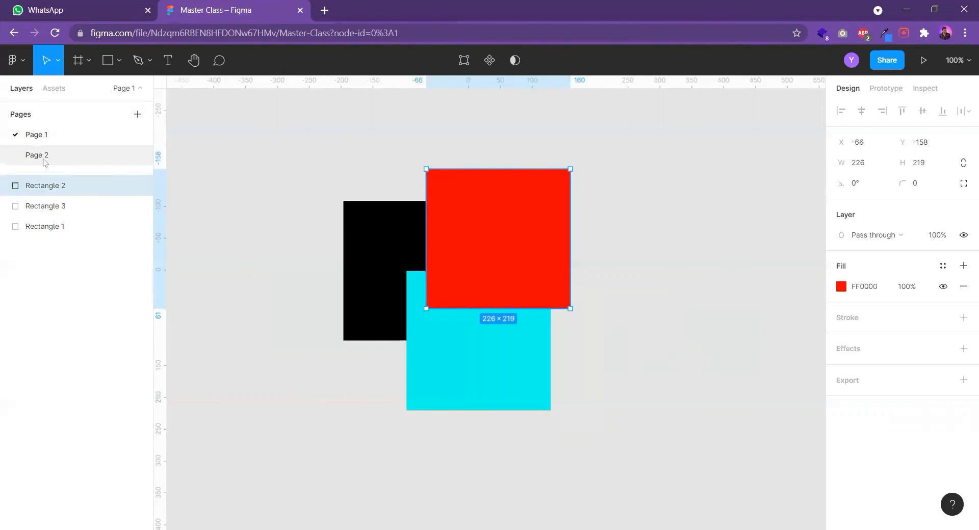
click(45, 161)
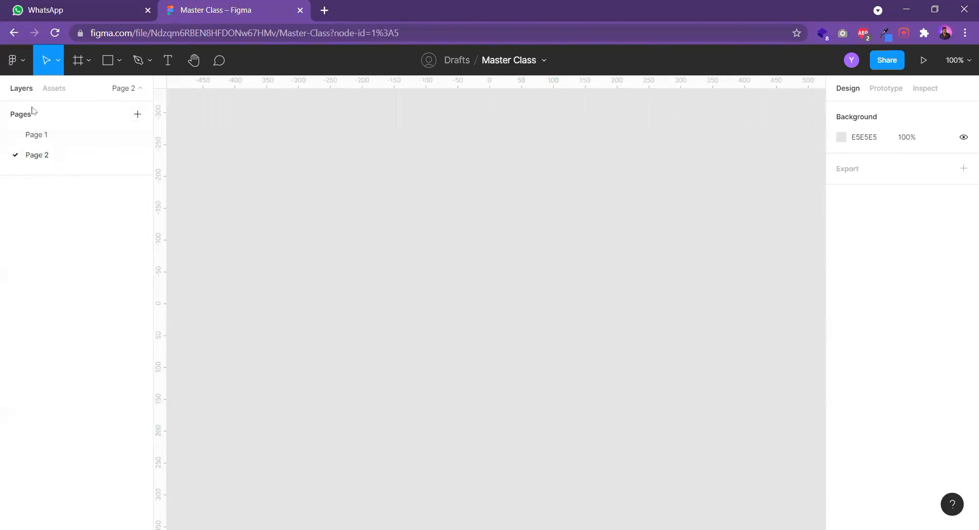
click(28, 134)
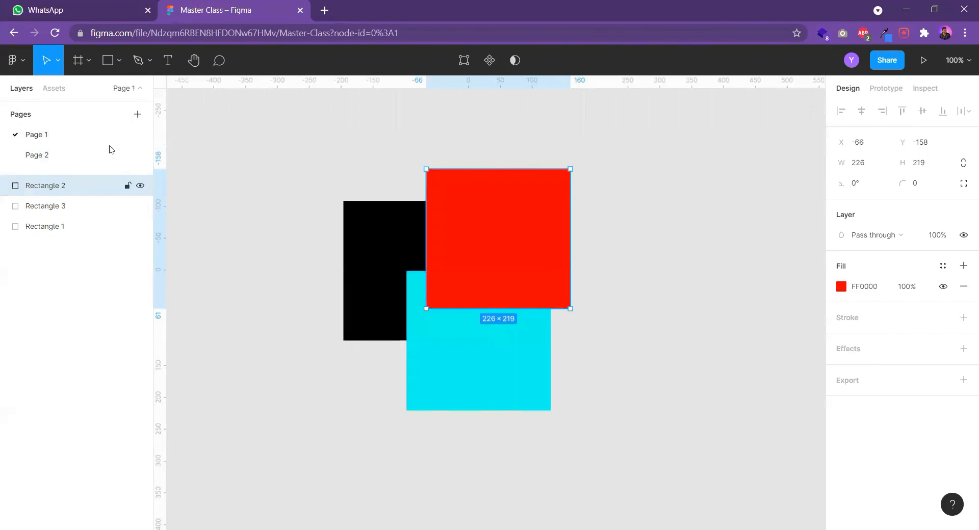
click(135, 94)
Select all three overlapping rectangles and move them together about 38 units to the left, then clear the selection
scroll(561, 296, right, 2)
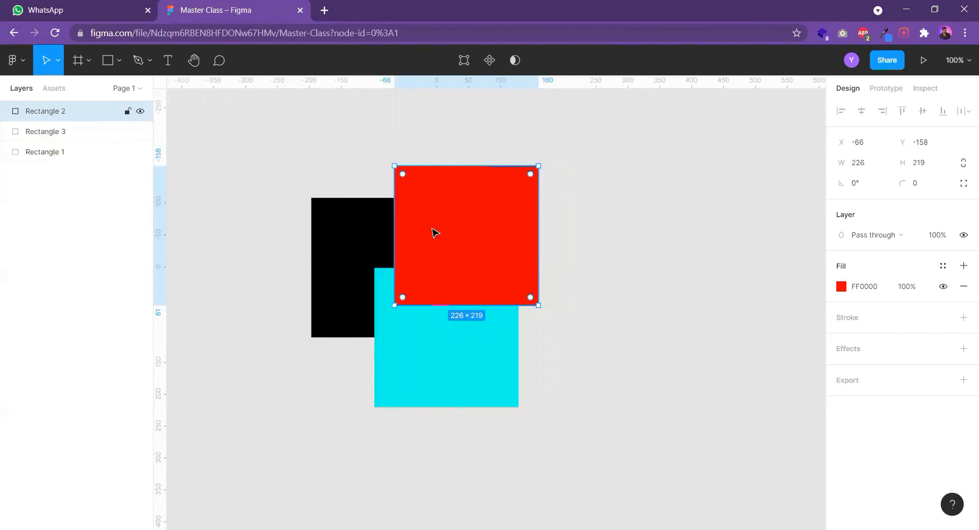
drag(299, 174, 559, 393)
drag(462, 265, 437, 263)
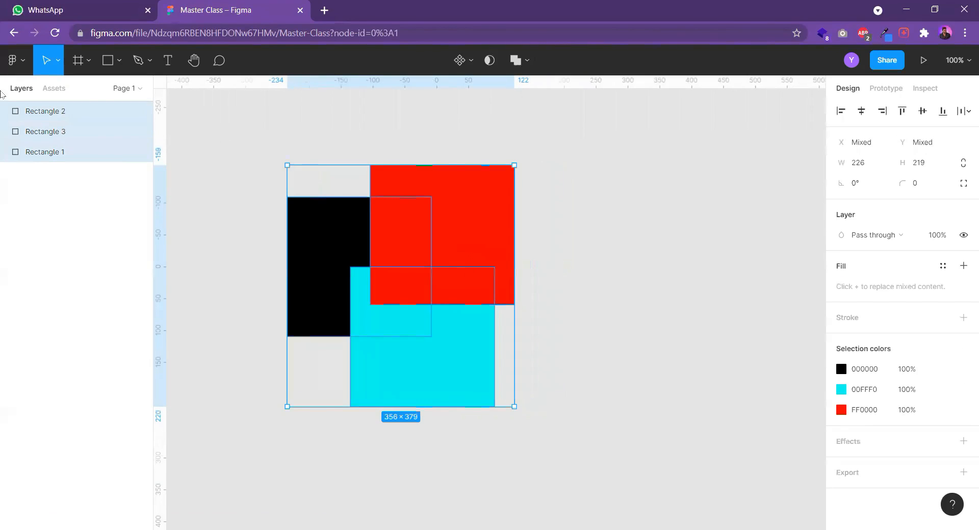
click(597, 264)
scroll(535, 312, right, 3)
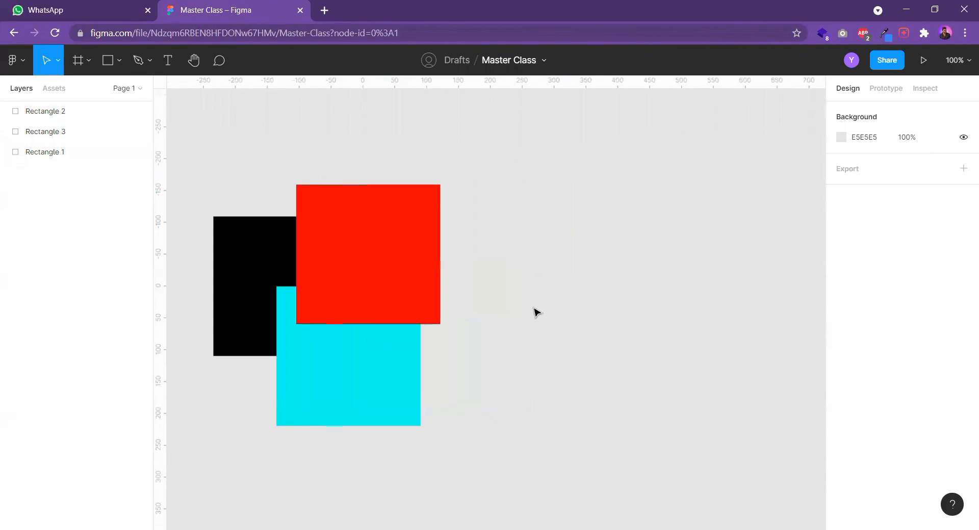
scroll(551, 329, down, 2)
scroll(551, 329, right, 3)
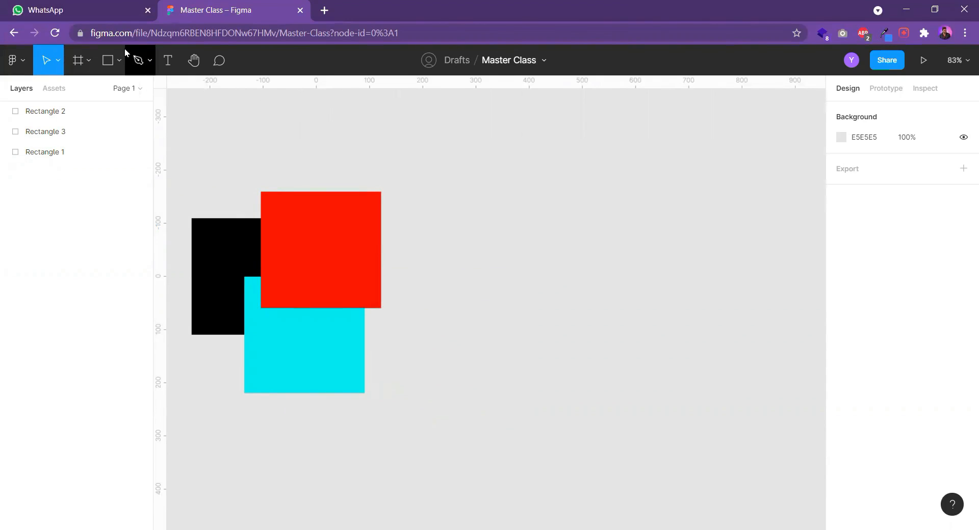
click(24, 67)
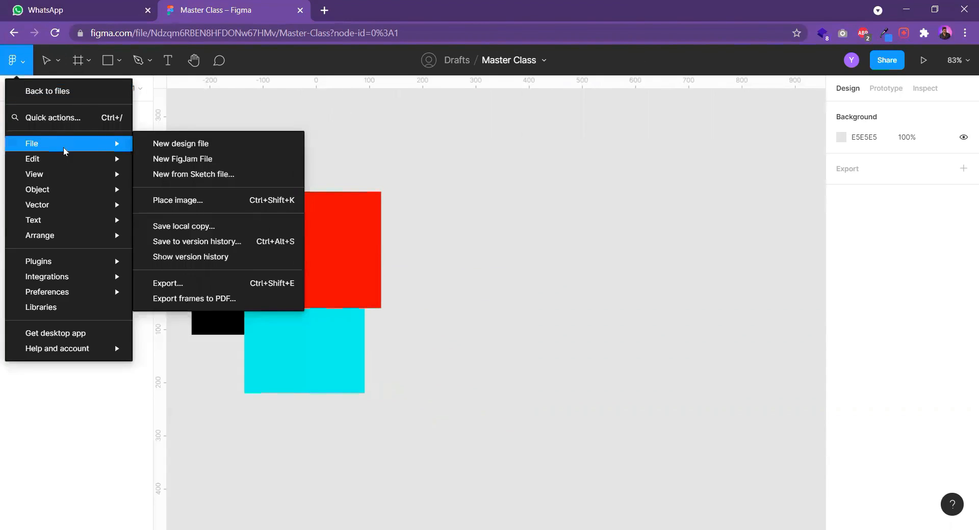
mouse_move(65, 261)
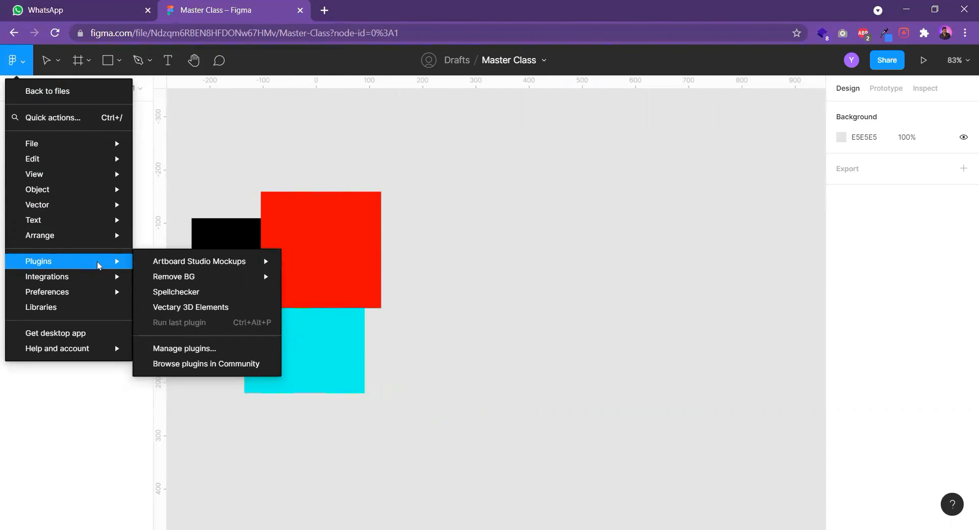
mouse_move(101, 244)
mouse_move(52, 174)
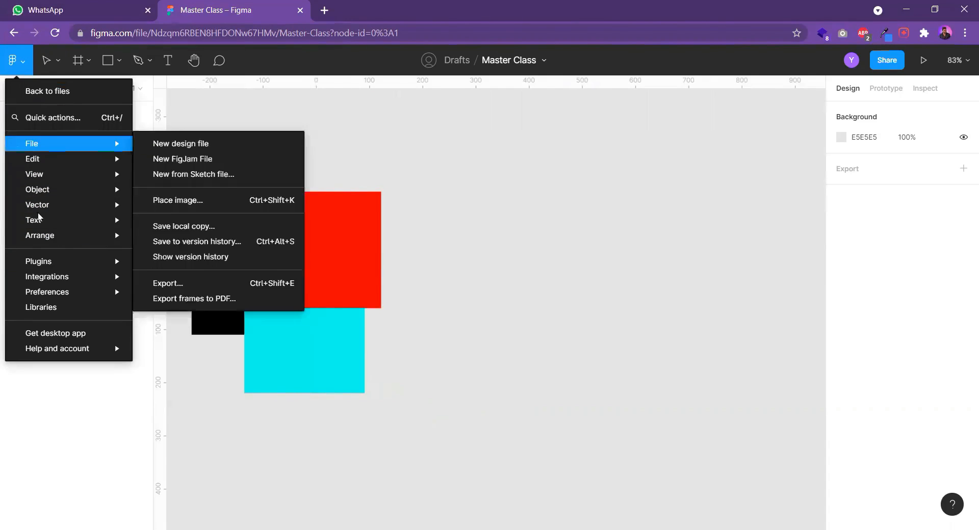
click(53, 64)
click(56, 66)
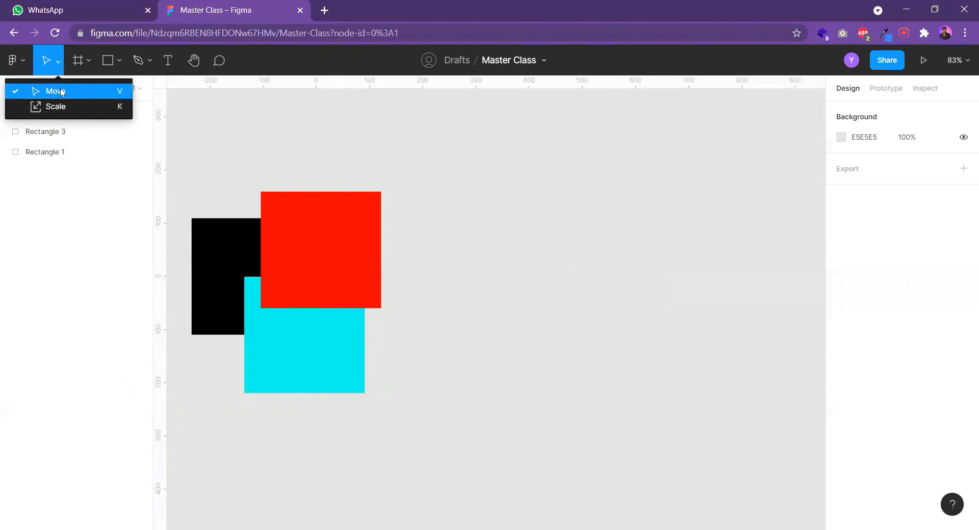
click(468, 216)
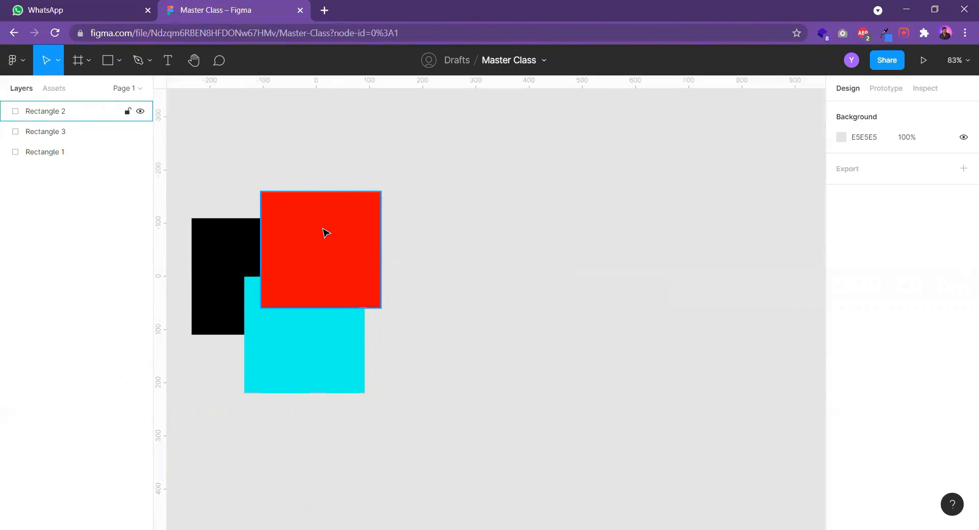
Move the red rectangle away from the other two, to about X 239, Y -180
drag(326, 233, 275, 235)
click(58, 61)
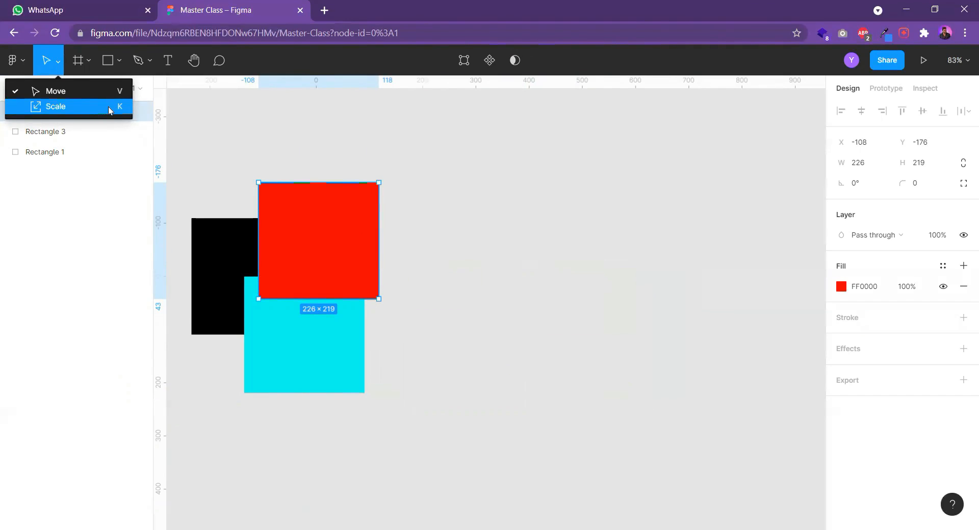
drag(356, 249, 544, 248)
Add the text "Hi" over the red rectangle and move it to the rectangle's middle, at about X 319, Y -109
click(167, 60)
click(492, 223)
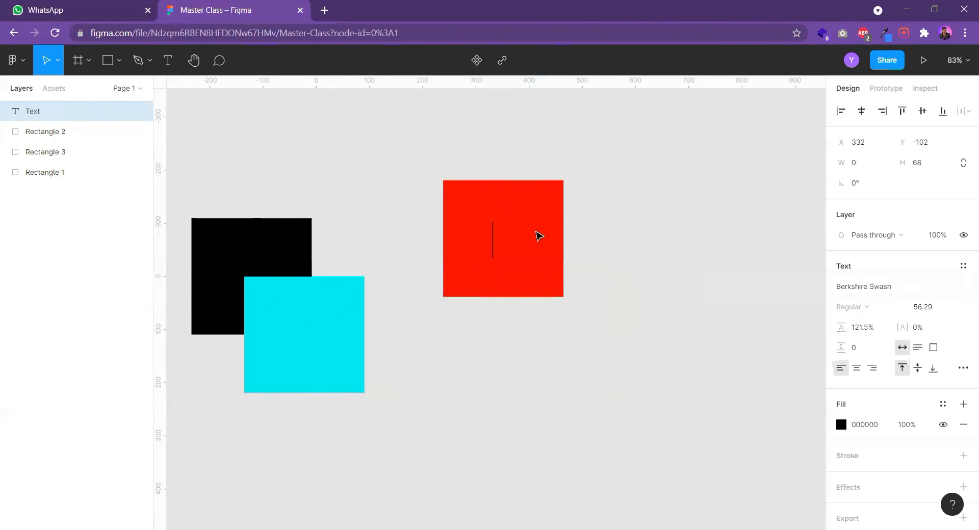
text(Hi)
key(Escape)
drag(513, 245, 508, 236)
Set the "Hi" text's fill to white (FFFFFF) and deselect it
click(842, 425)
text(FFFFFF)
key(Return)
click(565, 157)
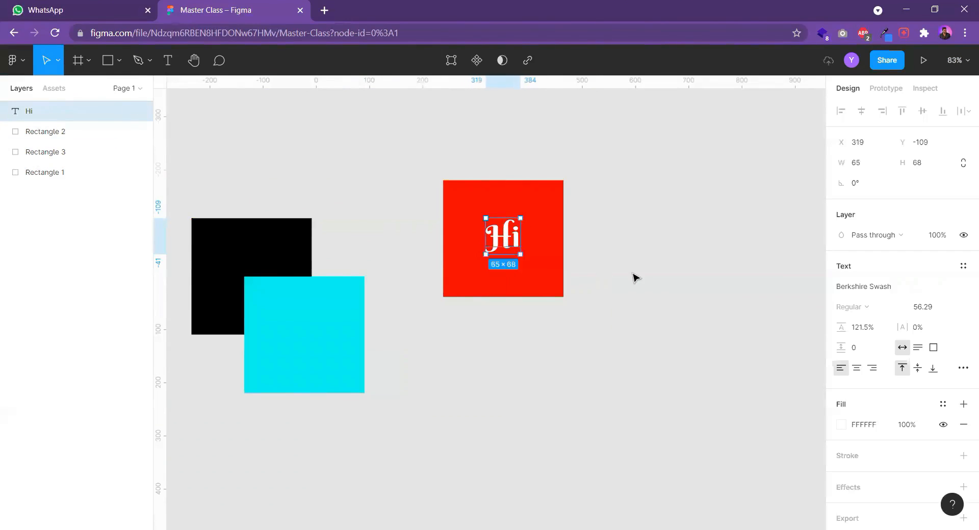
click(634, 279)
mouse_move(401, 200)
mouse_down()
mouse_move(572, 315)
mouse_move(391, 203)
mouse_up()
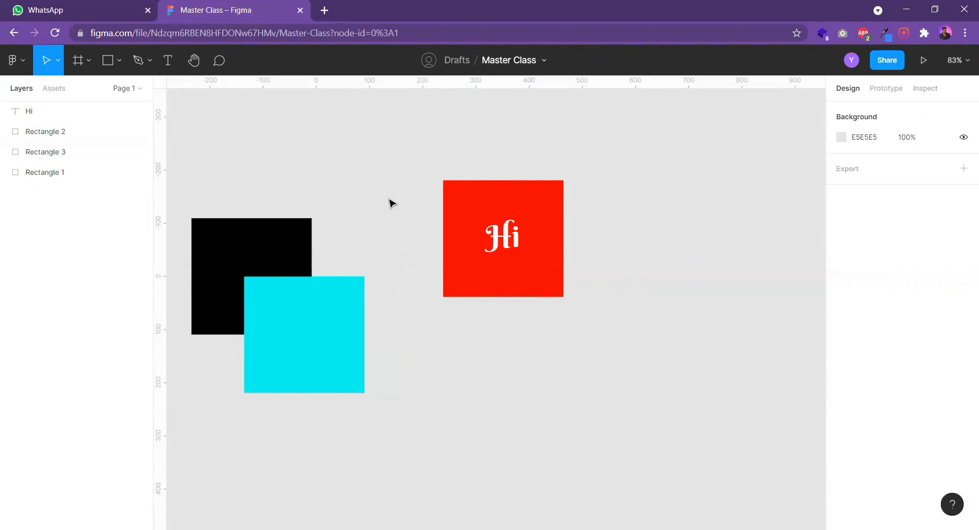
Group the red rectangle with its "Hi" text and select the resulting group on the canvas
drag(386, 161, 542, 196)
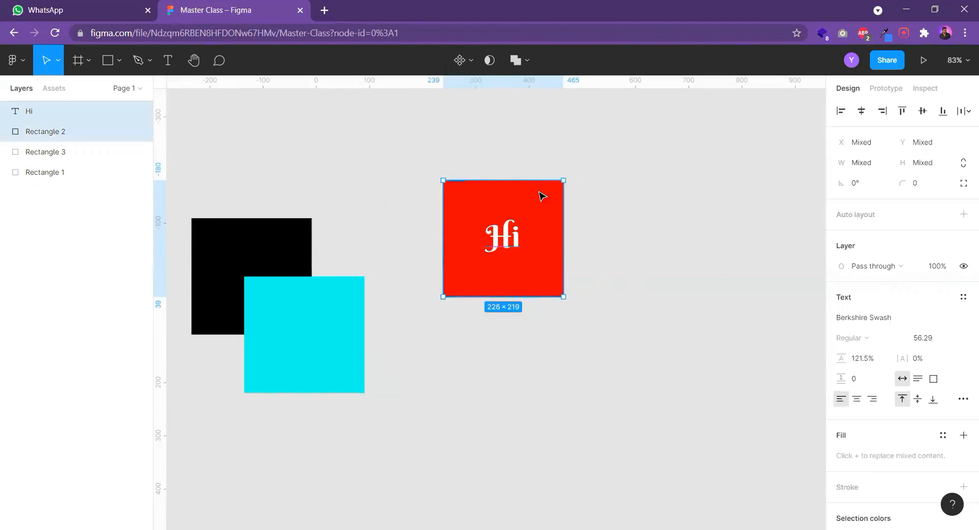
right_click(481, 217)
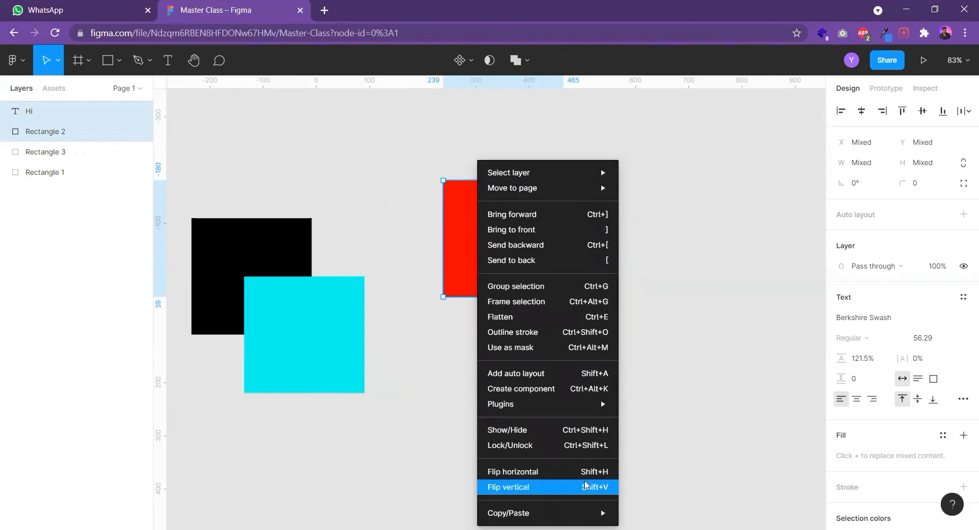
mouse_move(606, 176)
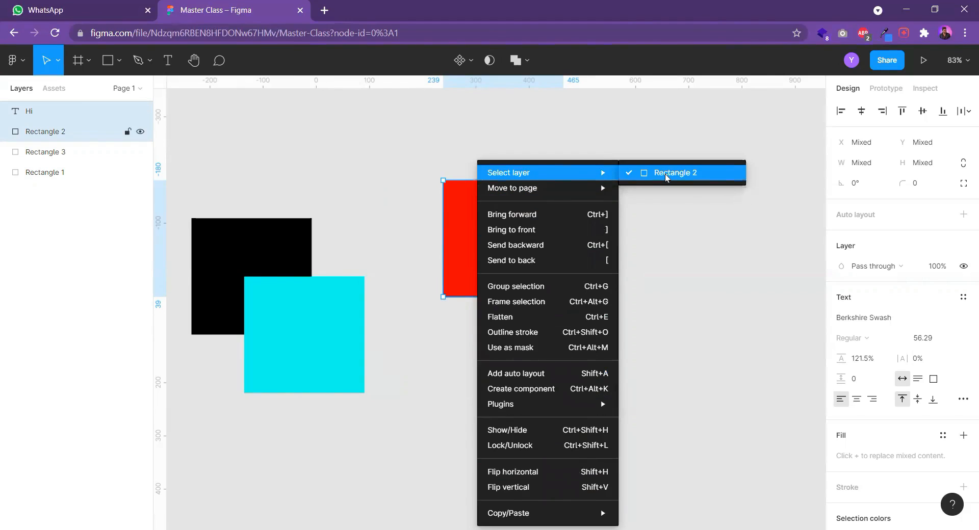
mouse_move(581, 189)
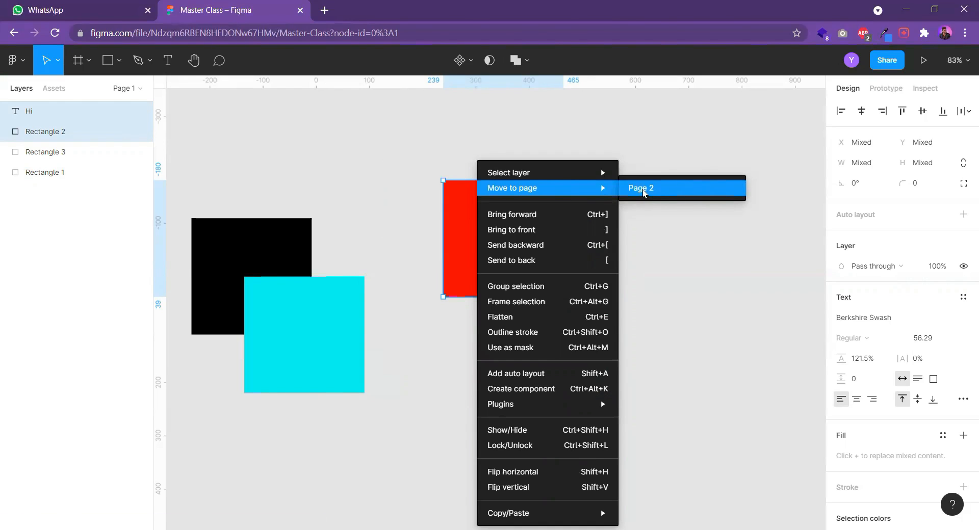
mouse_move(567, 174)
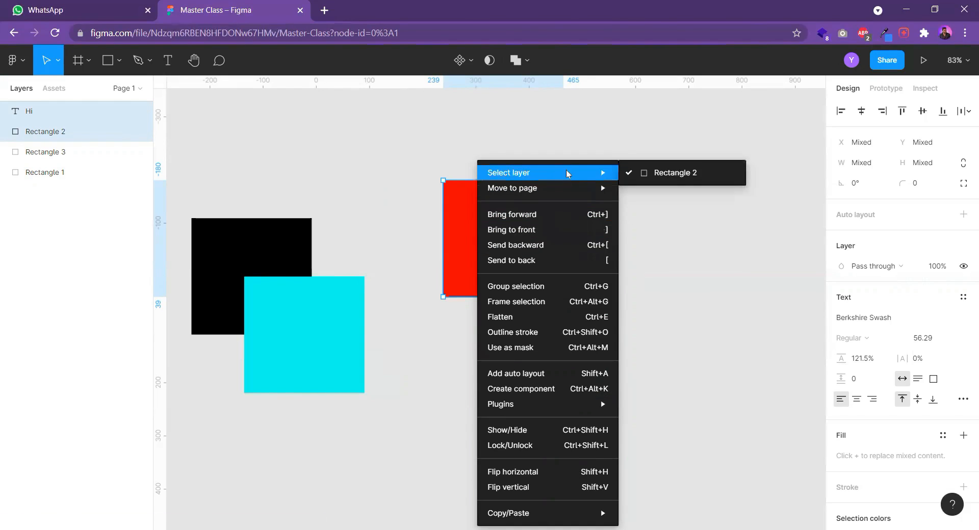
click(572, 291)
click(573, 285)
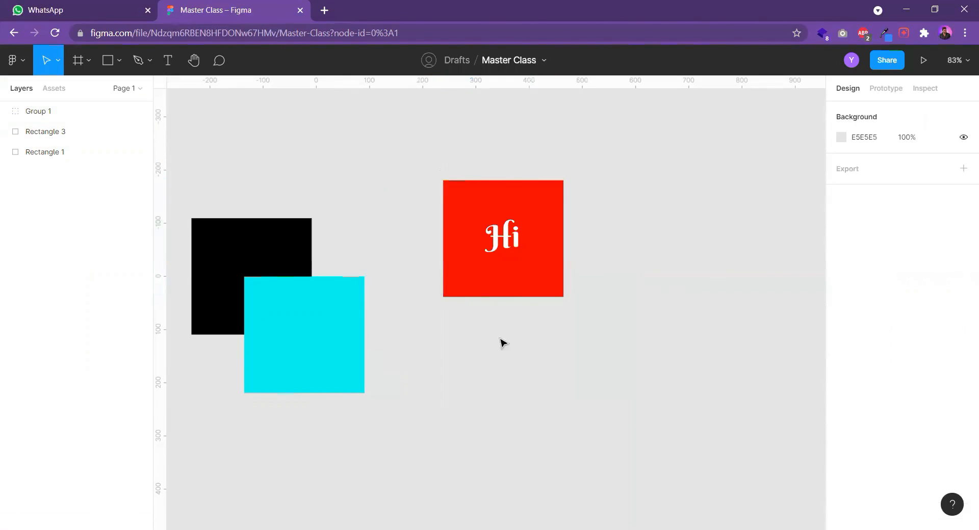
click(513, 291)
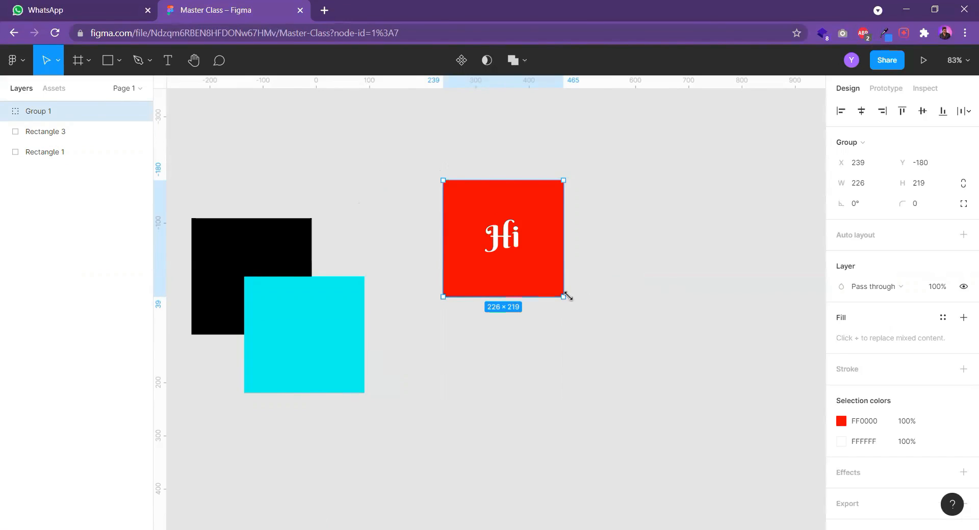
Scale the red "Hi" group together with its text to about 290 × 240
mouse_move(565, 296)
mouse_down()
mouse_move(728, 448)
mouse_move(540, 304)
mouse_move(510, 347)
mouse_move(627, 431)
mouse_move(652, 259)
mouse_move(627, 304)
mouse_move(529, 393)
mouse_move(649, 400)
mouse_move(646, 366)
mouse_move(586, 367)
mouse_move(581, 304)
mouse_up()
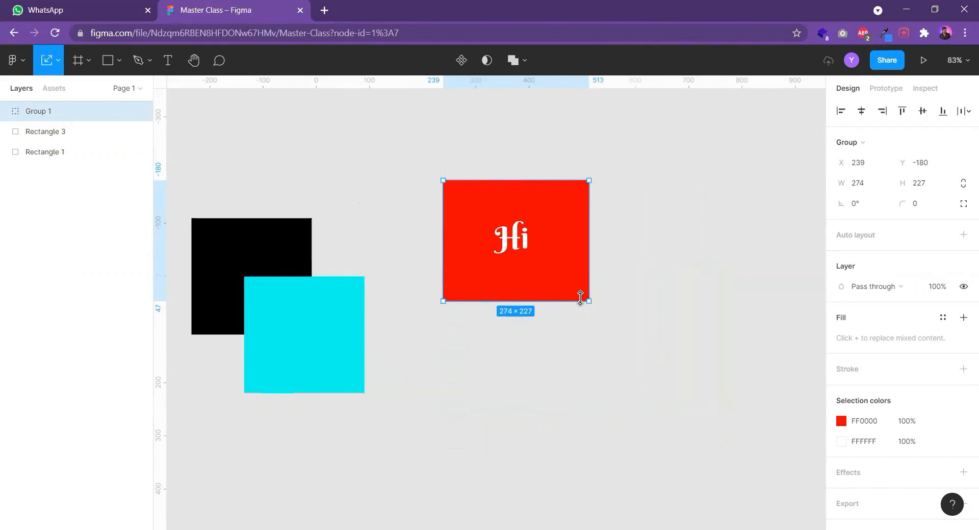
mouse_move(591, 303)
mouse_down()
mouse_move(741, 448)
mouse_move(587, 309)
mouse_move(599, 309)
mouse_up()
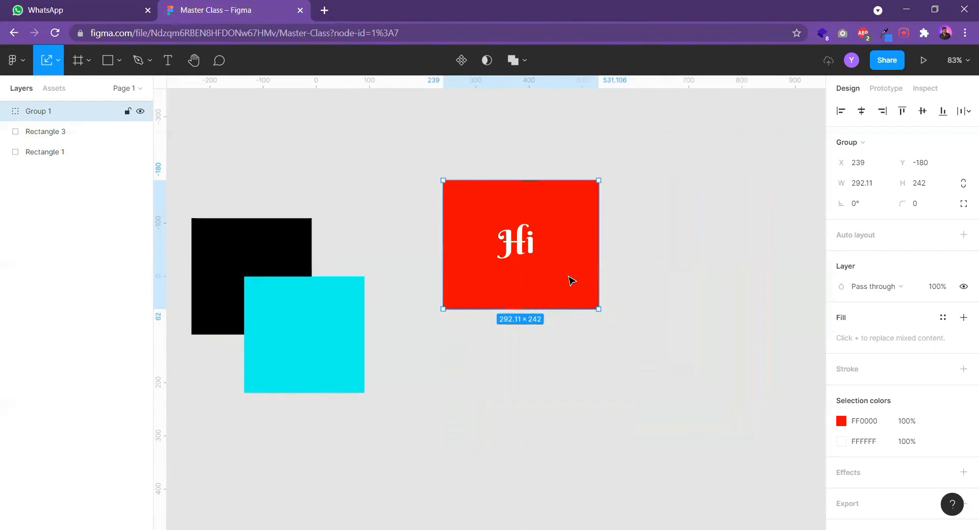
drag(599, 308, 666, 377)
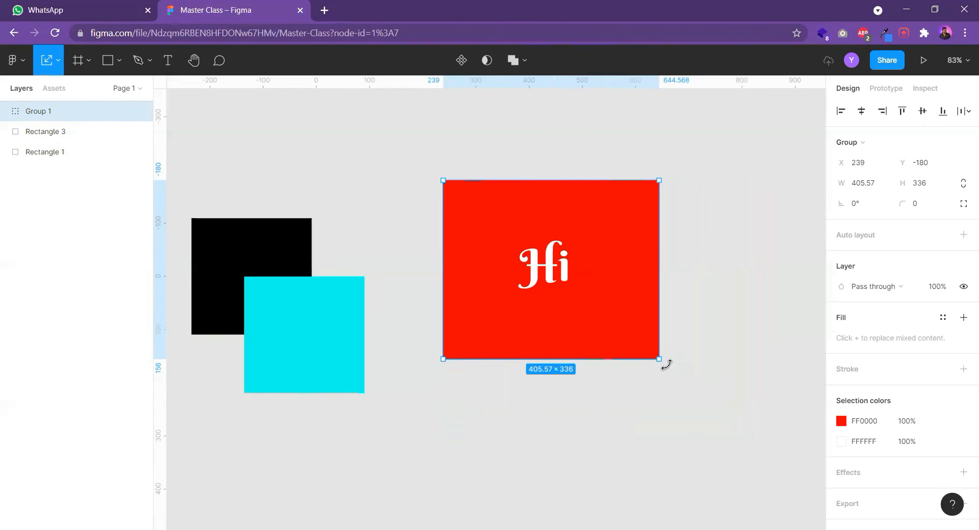
drag(659, 360, 597, 308)
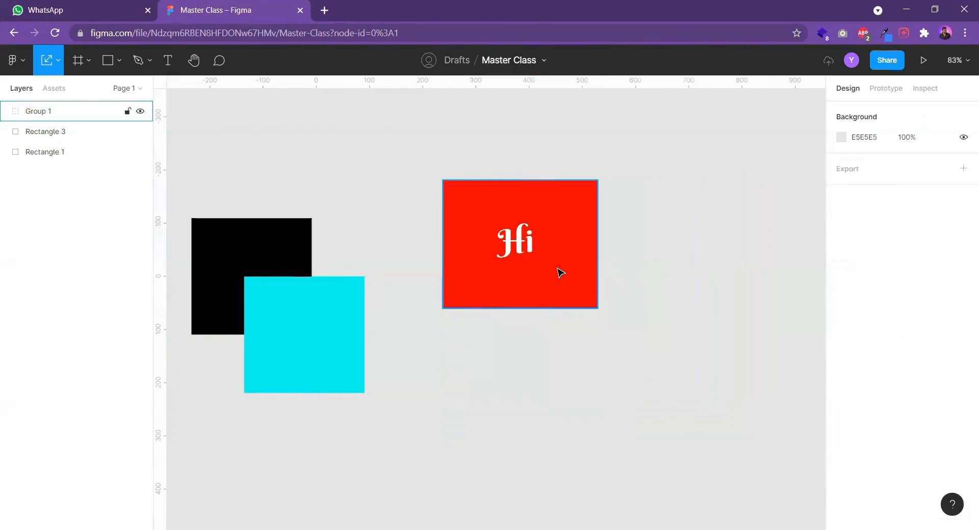
Try moving the red "Hi" group around the canvas, ending with the Move tool at about X 271, Y -222
drag(560, 270, 507, 219)
click(58, 64)
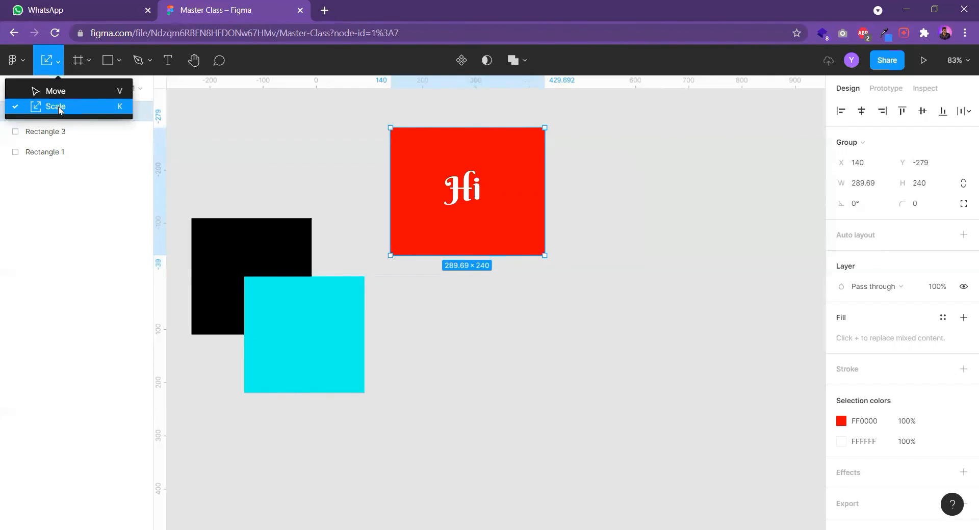
click(496, 345)
key(v)
drag(490, 217, 559, 247)
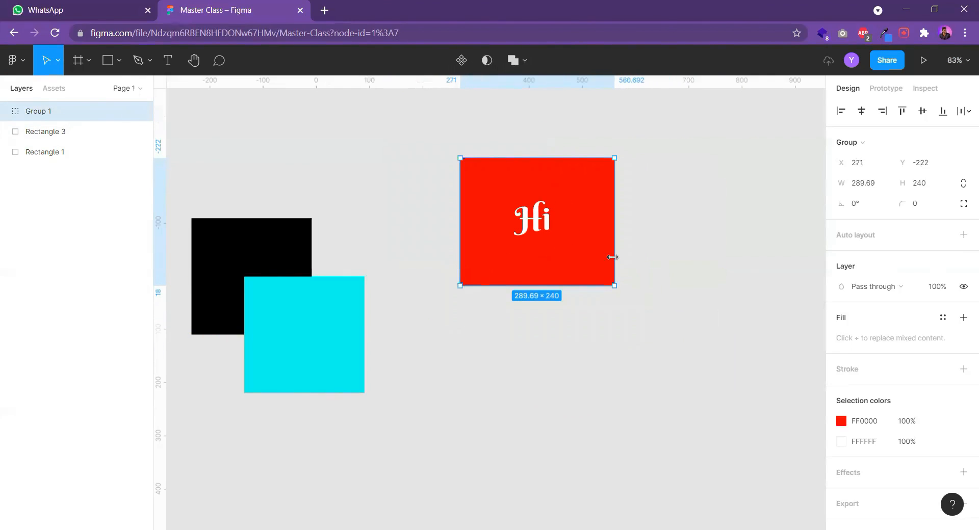
Scale the red "Hi" group down to about 278 × 230 and pan the canvas with the Hand tool
key(l)
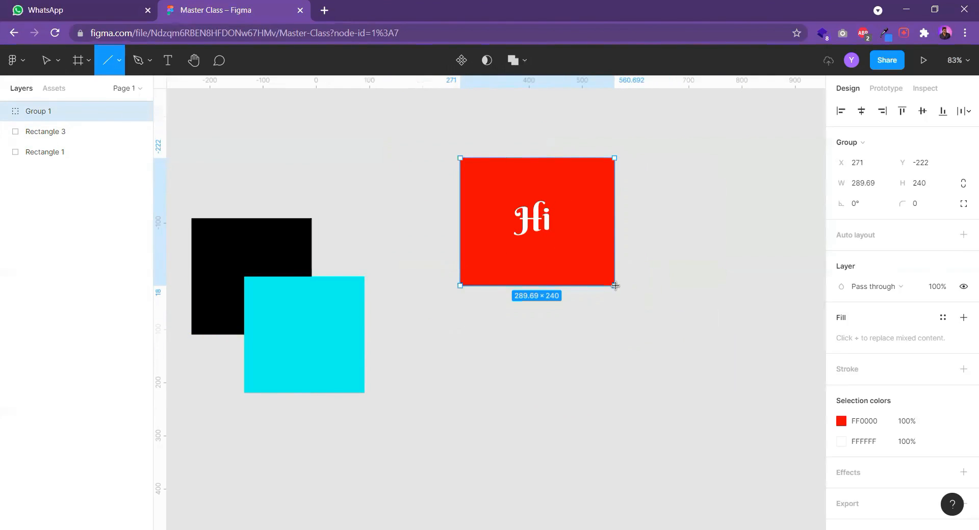
key(k)
drag(615, 286, 585, 281)
key(h)
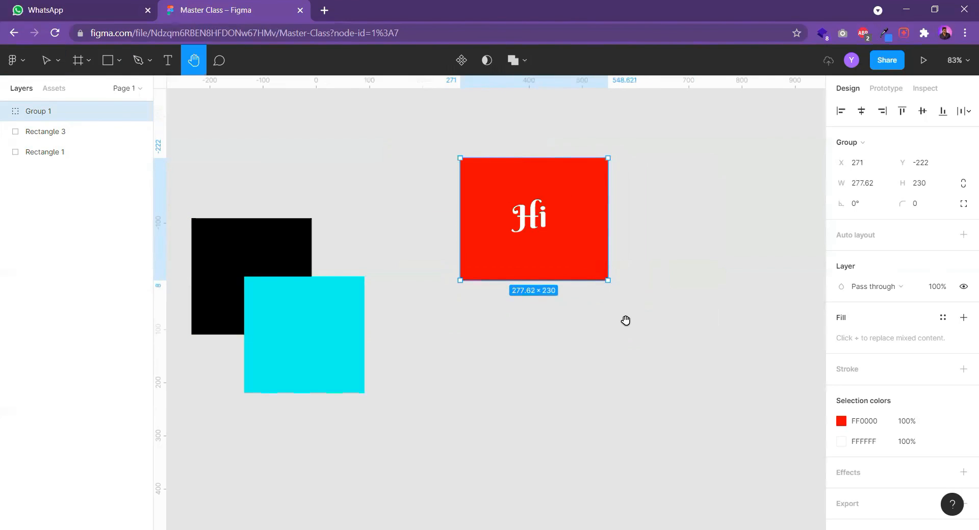
drag(626, 320, 803, 418)
drag(581, 481, 498, 403)
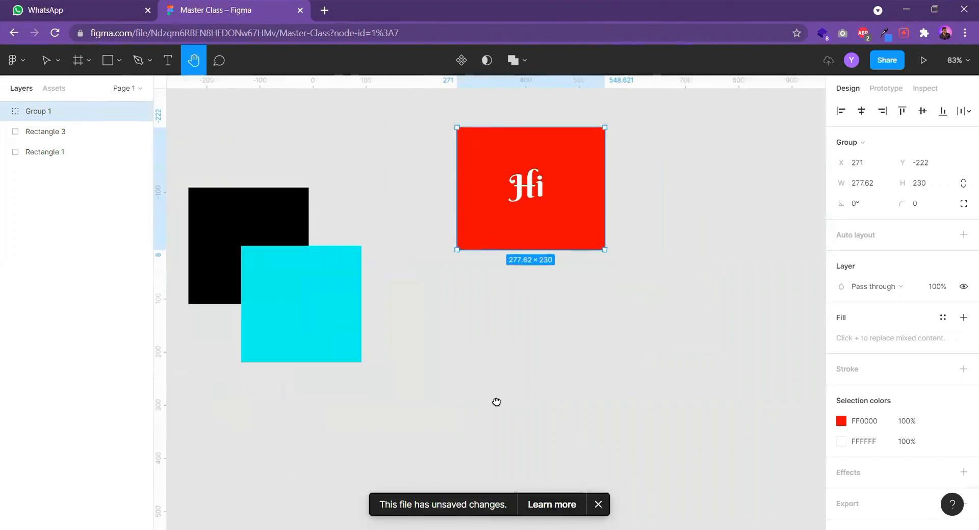
Move the red "Hi" group to about X 342, Y -114 and scale it to about 344 × 285
key(v)
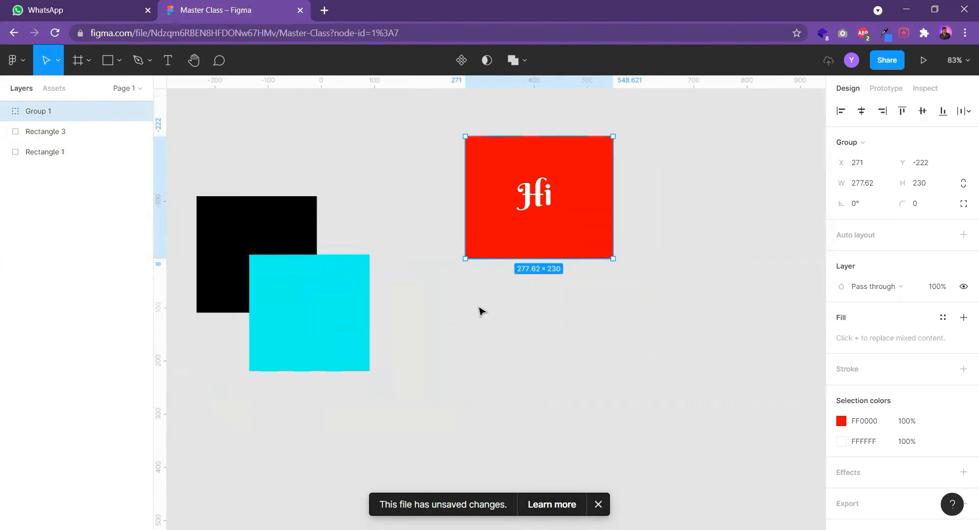
drag(508, 198, 580, 247)
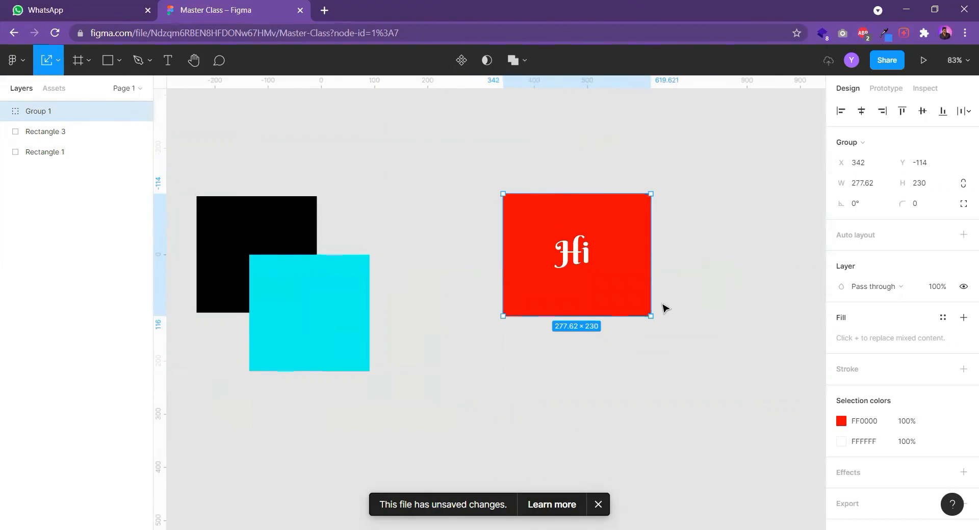
drag(648, 319, 683, 357)
key(h)
drag(676, 395, 709, 396)
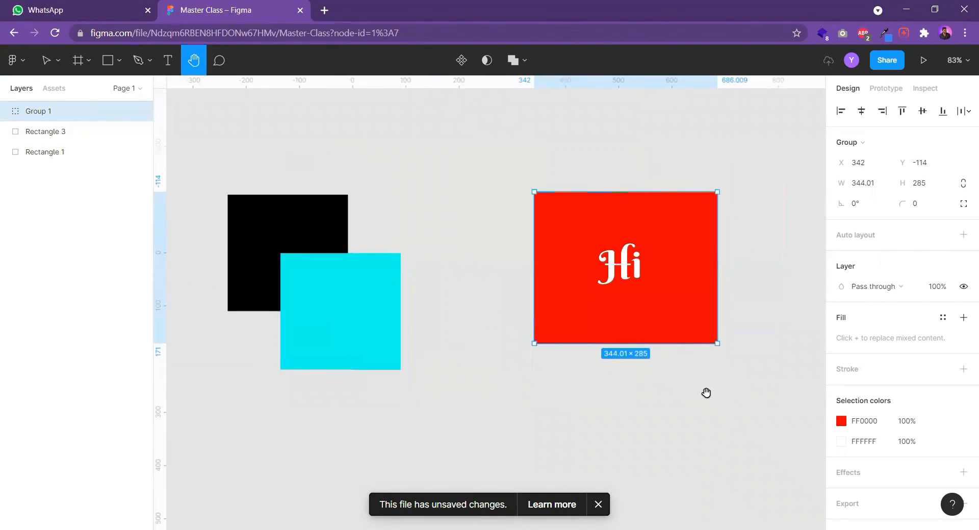
key(v)
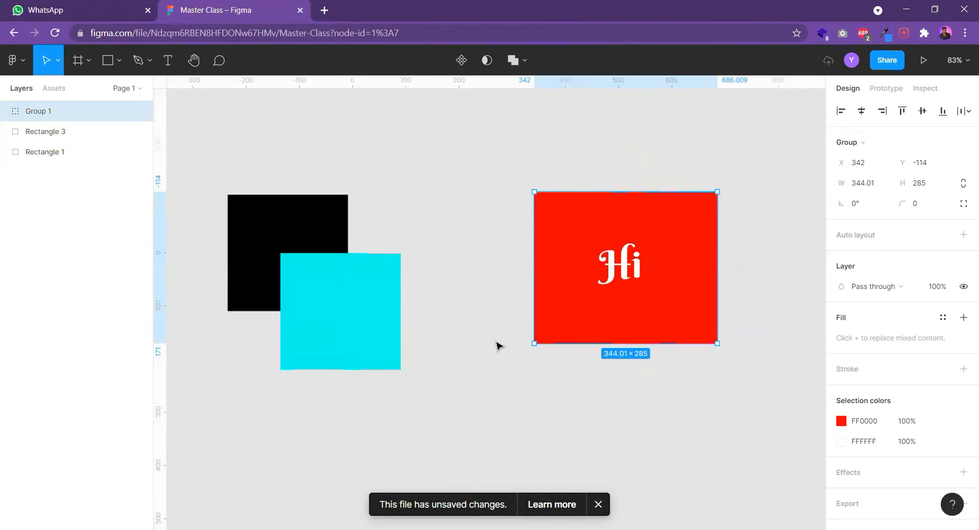
Add an iPhone 11 Pro Max frame (414 × 896), move it to about X 924, Y -85 and deselect it
click(85, 64)
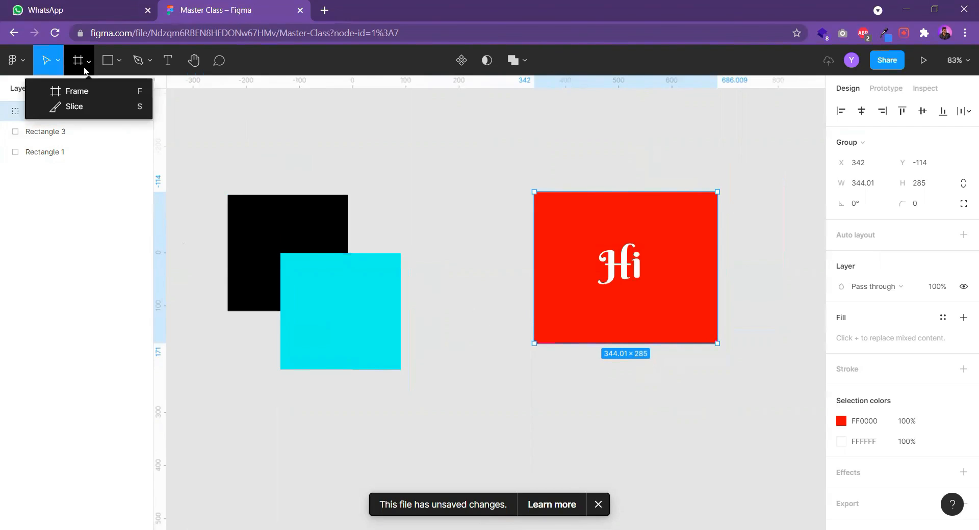
click(103, 92)
scroll(535, 371, down, 2)
scroll(523, 353, down, 4)
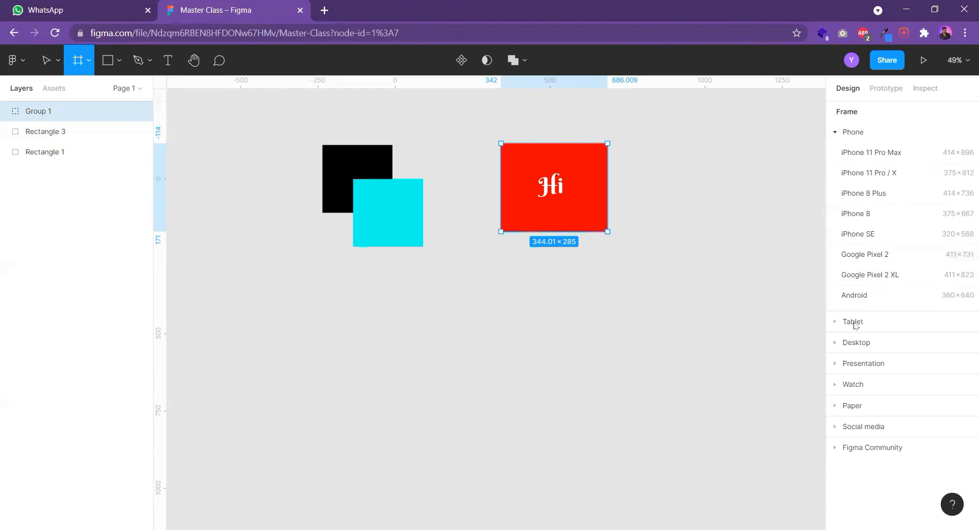
click(896, 153)
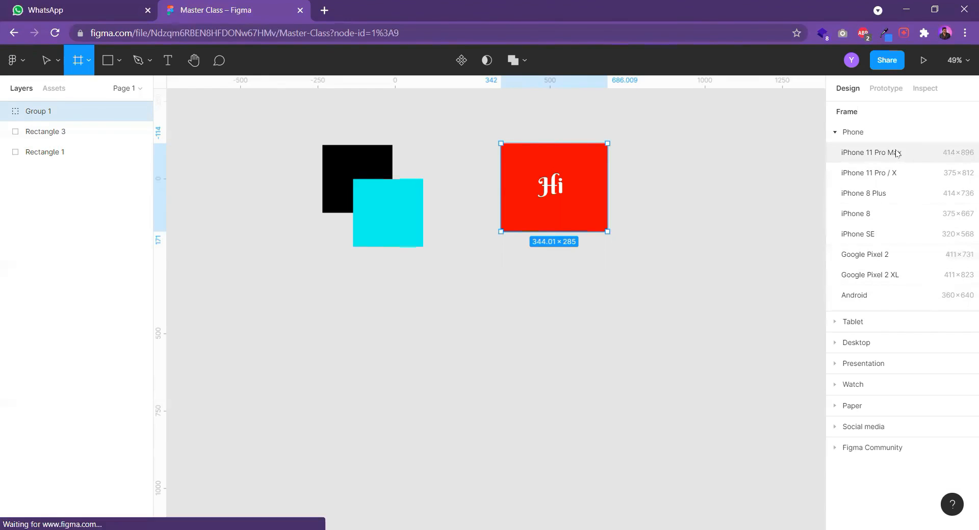
drag(563, 426, 360, 438)
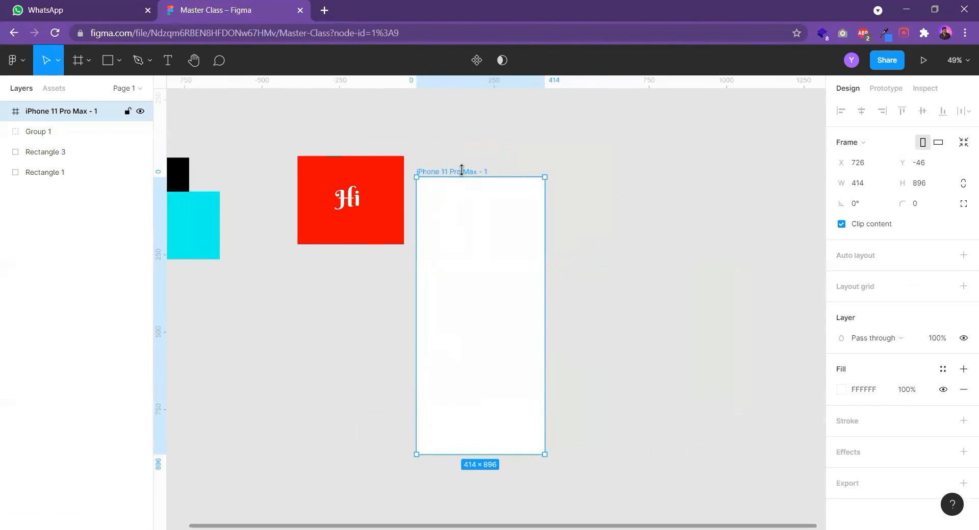
drag(466, 172, 527, 160)
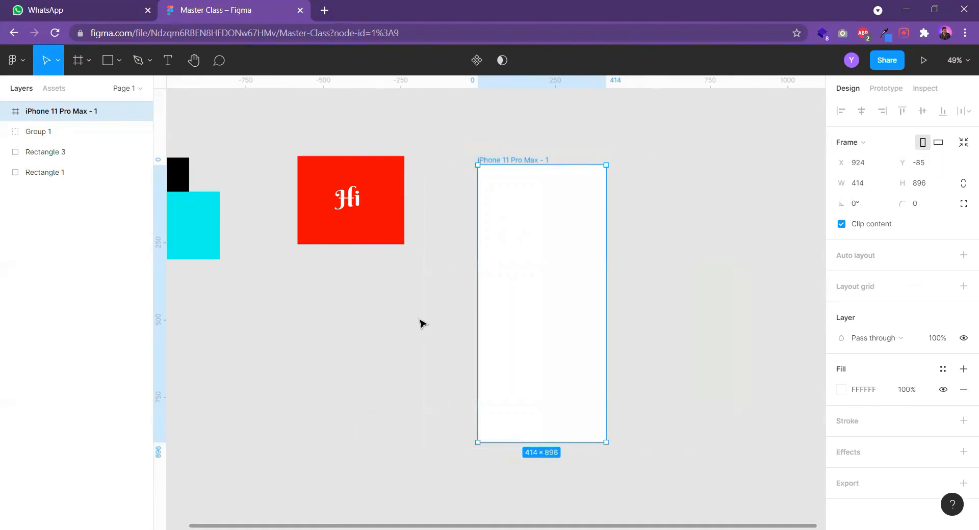
click(413, 345)
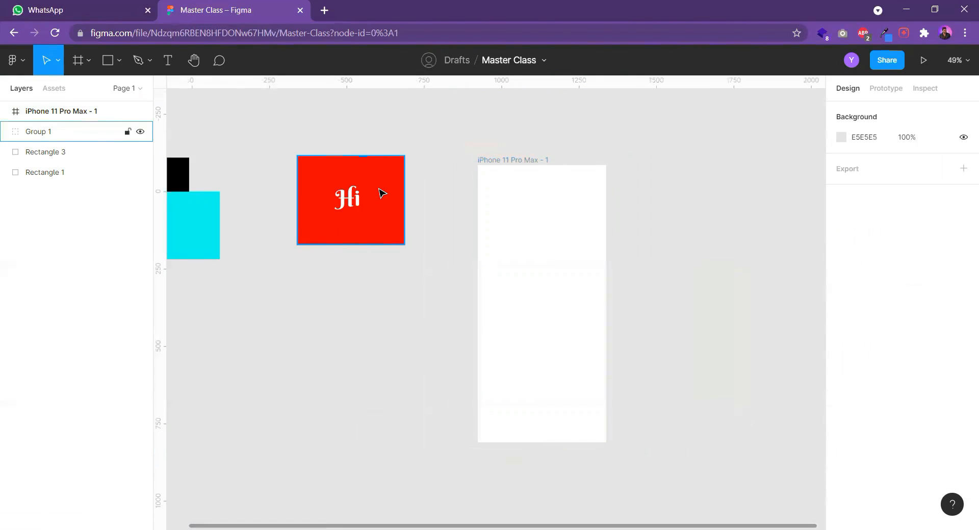
Move the red "Hi" group into the iPhone 11 Pro Max frame at about X 35, Y 68 and shorten it to about 157 high
drag(382, 192, 455, 250)
scroll(476, 270, up, 4)
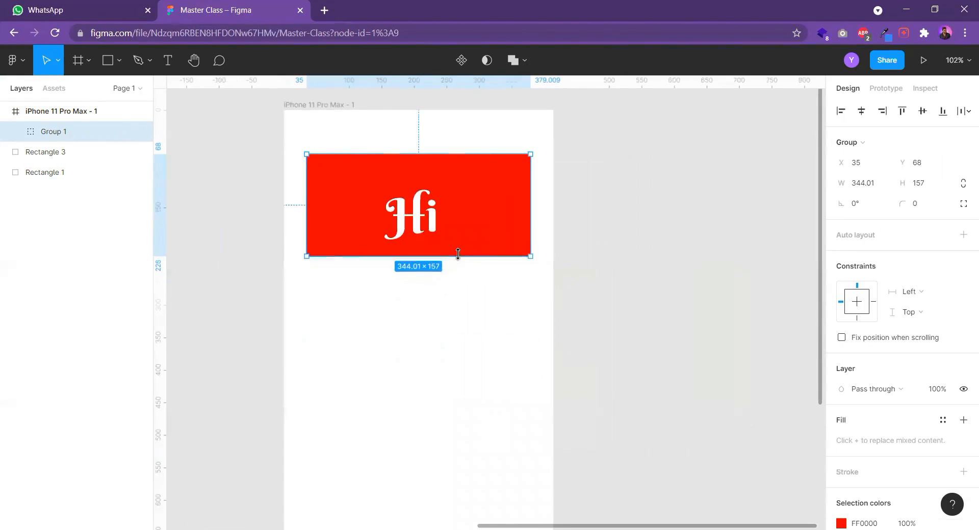
Re-centre the "Hi" text within its red rectangle inside the group
double_click(411, 215)
mouse_move(410, 219)
mouse_down()
mouse_move(411, 244)
mouse_move(419, 214)
mouse_up()
click(481, 214)
scroll(485, 216, down, 3)
Move the red group partly past the iPhone frame's left edge, to about X -299, Y 58
drag(487, 219, 377, 200)
click(485, 289)
click(481, 208)
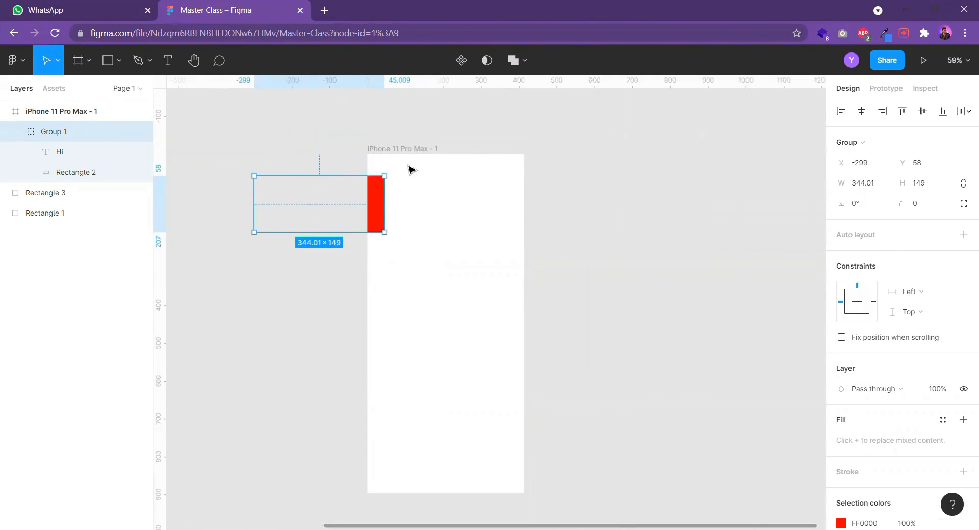
Duplicate the red group twice, placing one copy fully inside the iPhone frame and another lower down, overlapping its right edge
drag(376, 203, 523, 210)
drag(463, 210, 525, 267)
click(480, 283)
scroll(480, 285, down, 1)
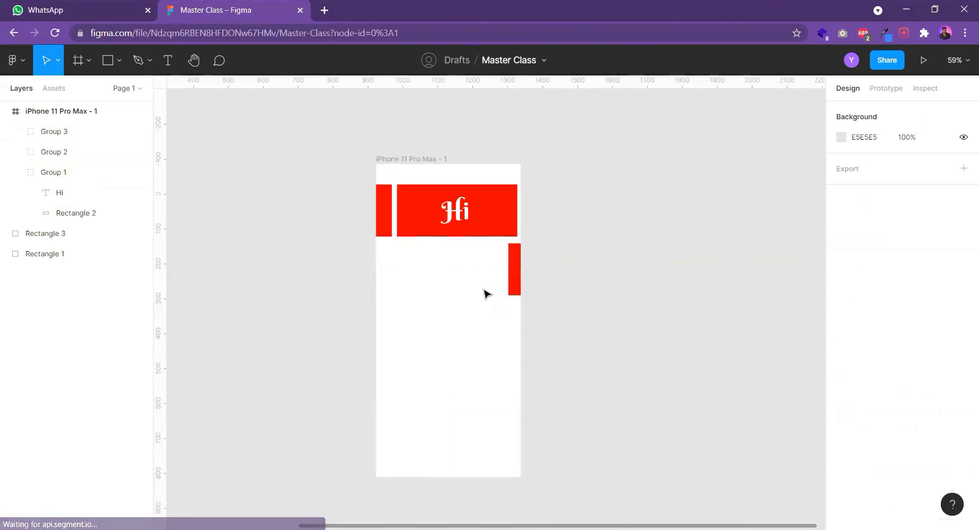
Shorten the iPhone 11 Pro Max frame to about 455 high and move it to about X 694, Y -8
drag(493, 300, 449, 279)
click(371, 151)
drag(406, 457, 430, 300)
click(545, 250)
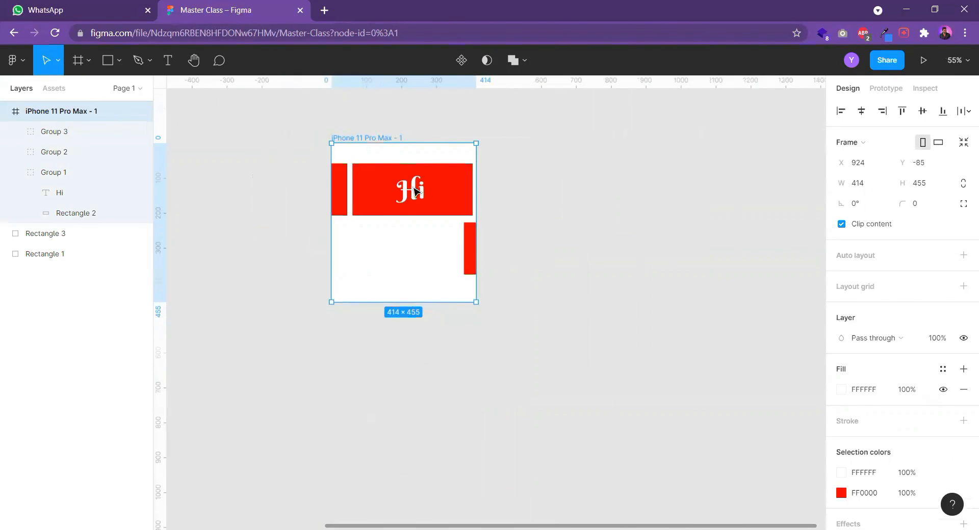
drag(363, 140, 282, 167)
scroll(429, 237, down, 1)
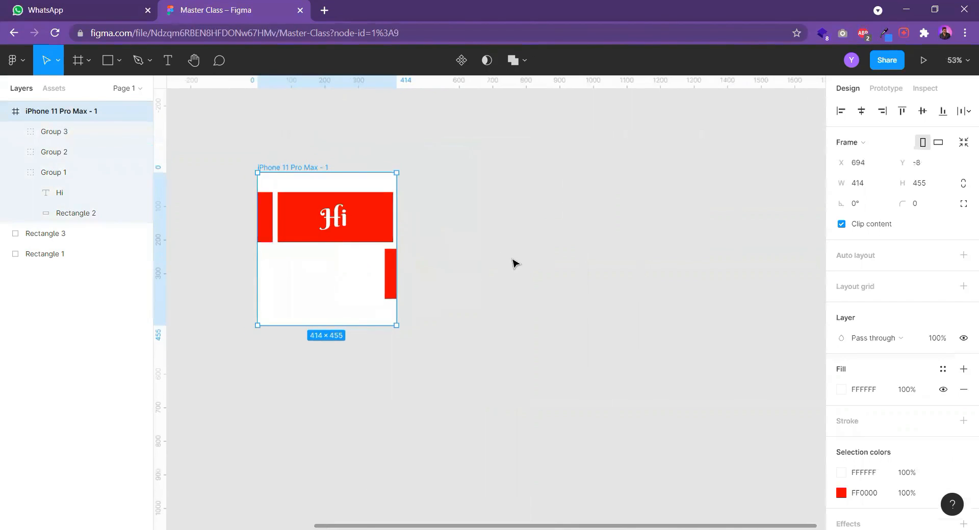
Add an Instagram post frame (1080 × 1080) from the social media presets and move it to about X 1219, Y -110
drag(514, 265, 410, 248)
click(76, 61)
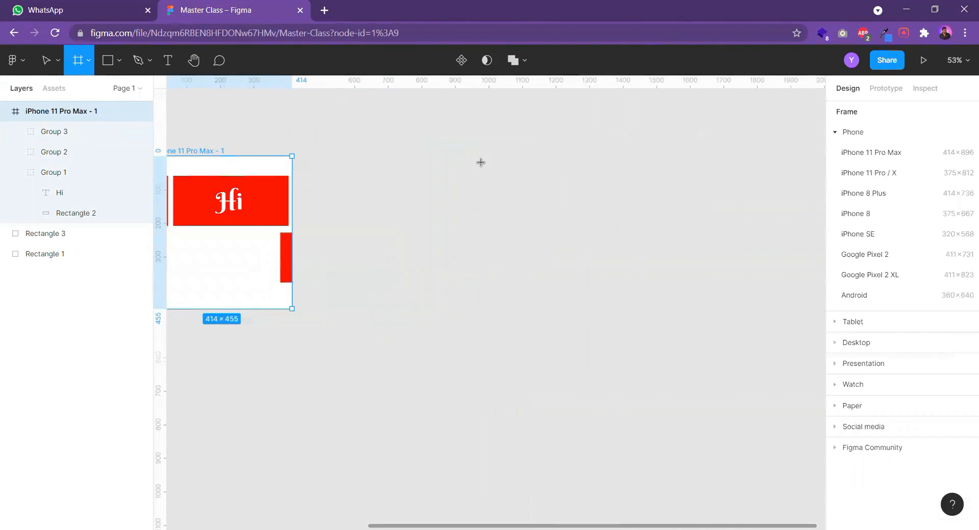
click(837, 134)
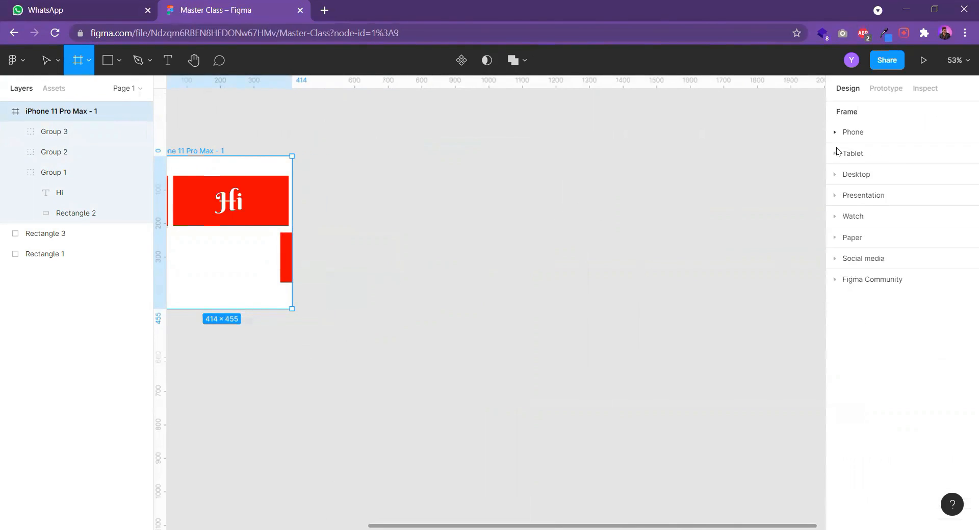
click(837, 259)
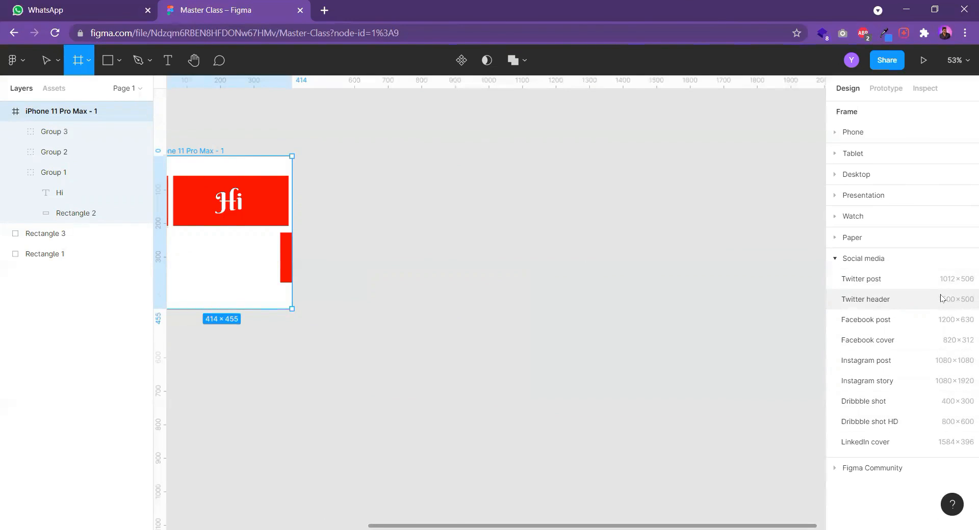
click(901, 367)
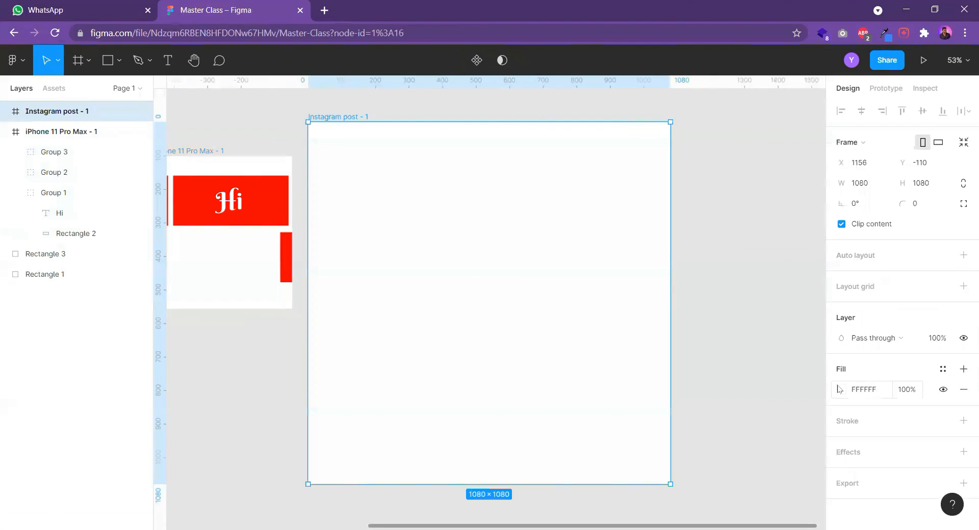
drag(359, 117, 380, 118)
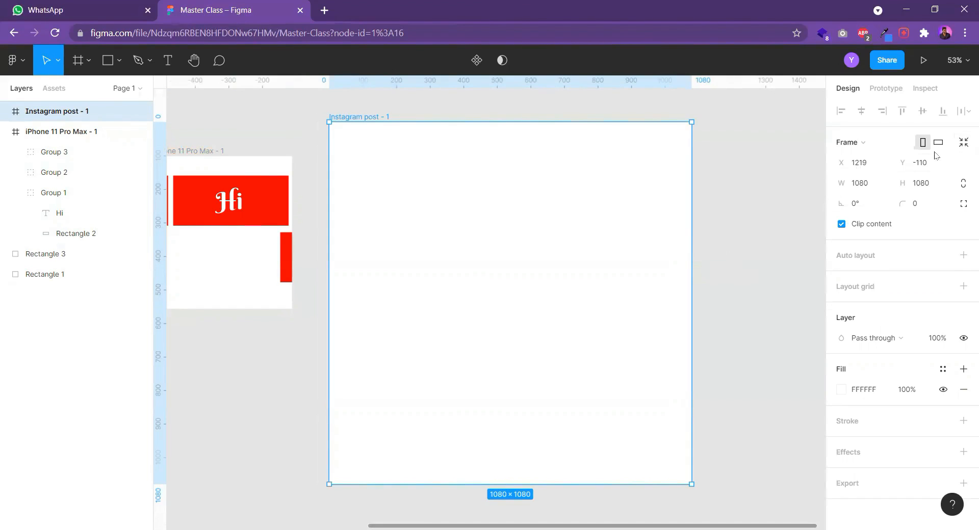
click(874, 147)
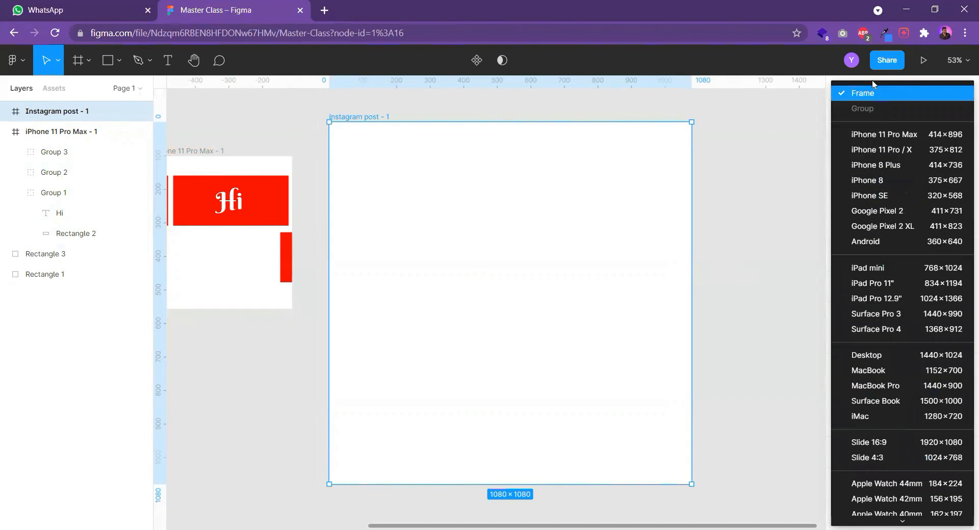
click(792, 137)
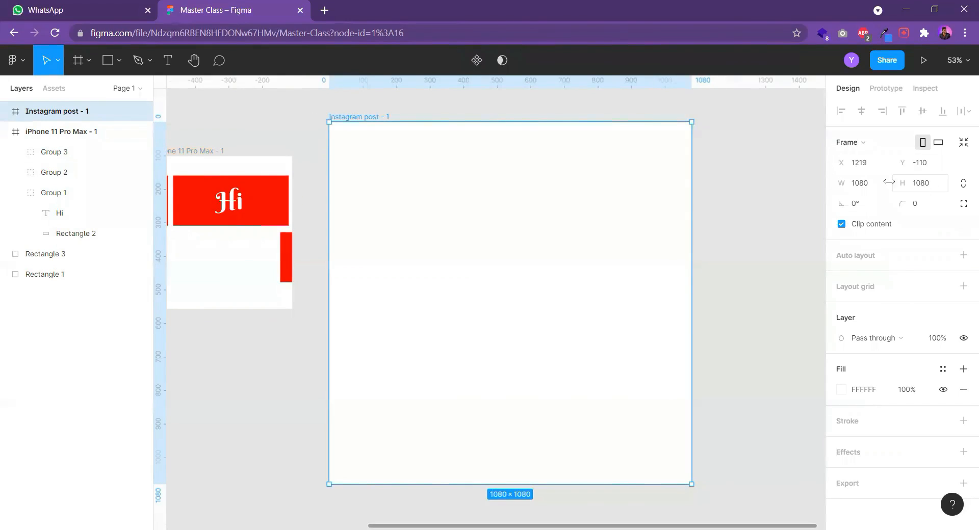
Try a corner radius on the Instagram post frame and set it back to 0
click(930, 210)
key(Return)
click(929, 209)
text(0)
key(Return)
Move the black and cyan rectangles together into the Instagram post frame
scroll(482, 236, down, 3)
drag(537, 312, 566, 306)
scroll(536, 296, down, 3)
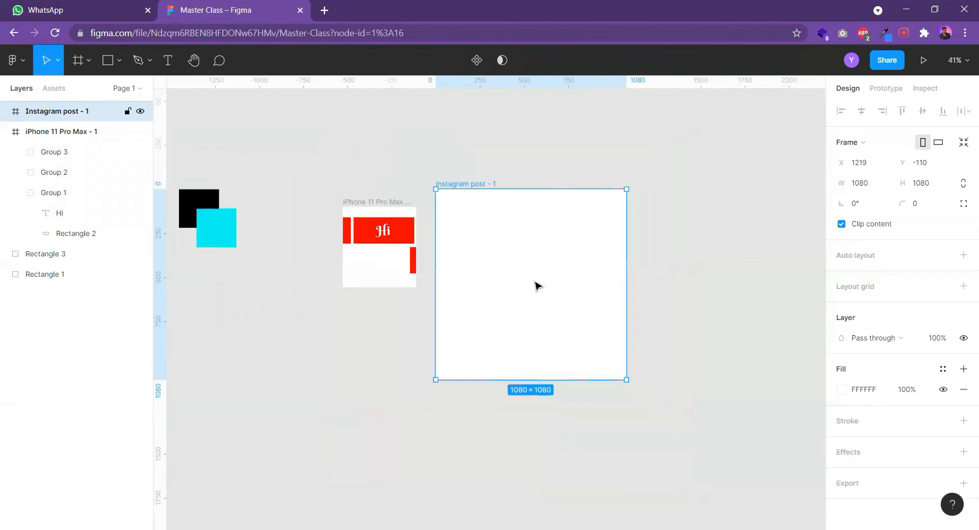
scroll(553, 285, up, 1)
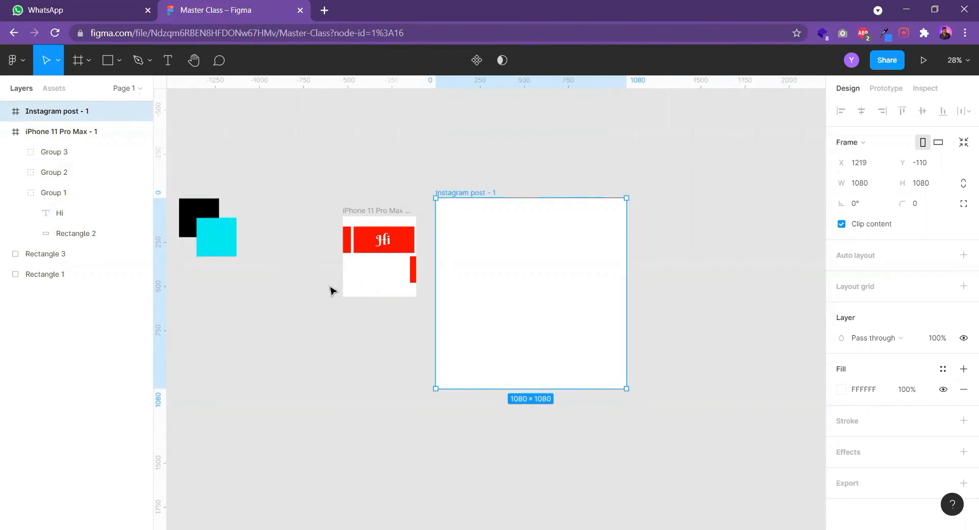
drag(254, 167, 211, 286)
drag(212, 217, 480, 227)
Fill the Instagram post frame's corners with enlarged copies: cyan at top-left, top-right and bottom-left, black at bottom-right
drag(525, 296, 507, 310)
click(524, 305)
click(584, 253)
key(k)
drag(561, 294, 494, 229)
drag(514, 276, 620, 416)
drag(601, 358, 611, 368)
click(665, 286)
scroll(664, 287, down, 1)
drag(628, 304, 552, 314)
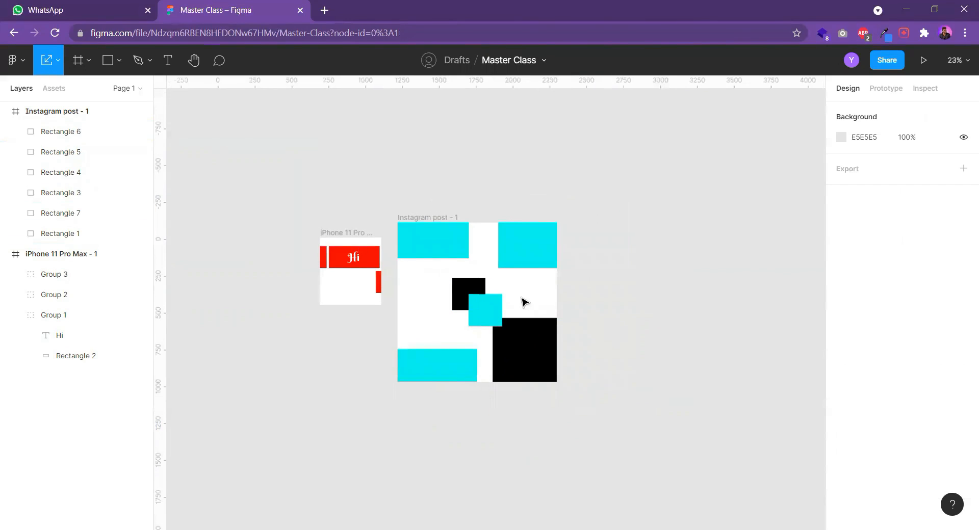
Duplicate the Instagram frame's bottom-left cyan rectangle and place the copy over the frame's left edge, at about X -295, Y 403
drag(434, 371, 418, 290)
key(v)
drag(428, 354, 426, 306)
drag(426, 292, 414, 303)
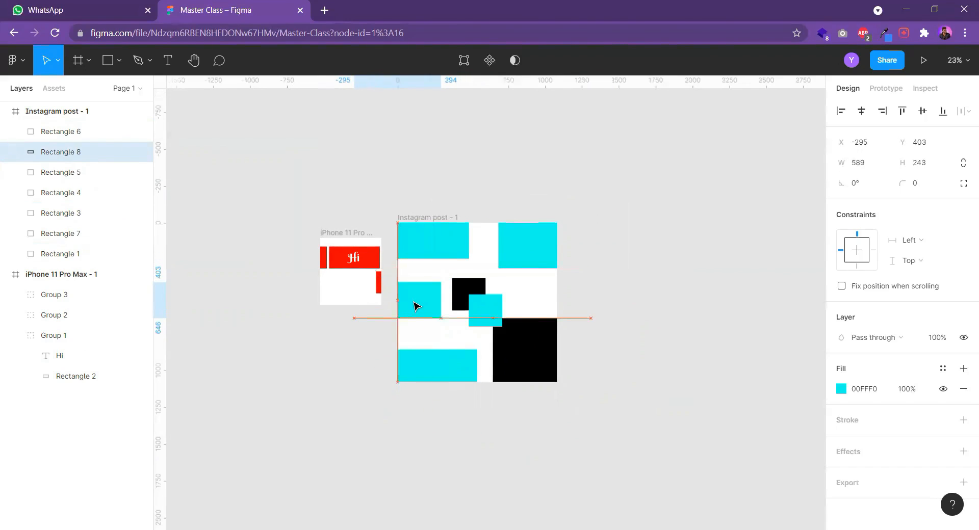
click(527, 290)
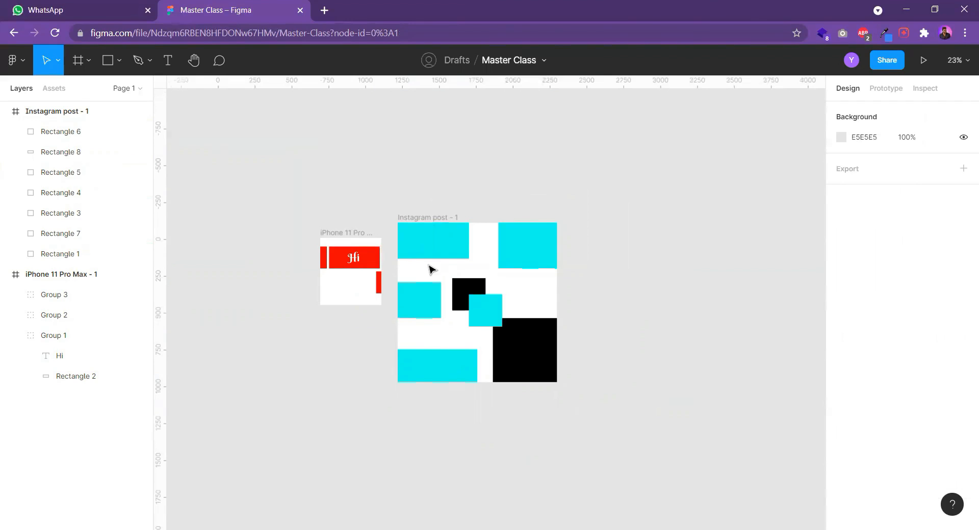
key(ctrl+a)
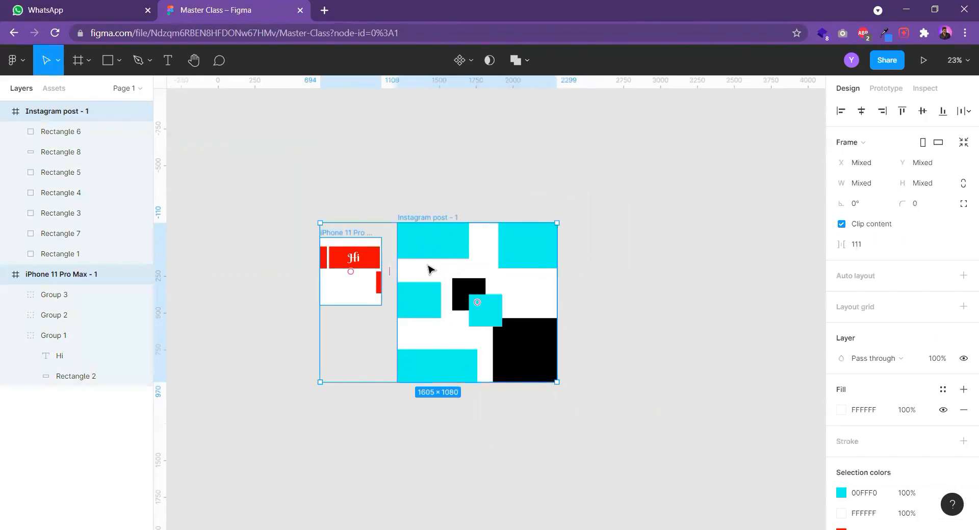
click(431, 216)
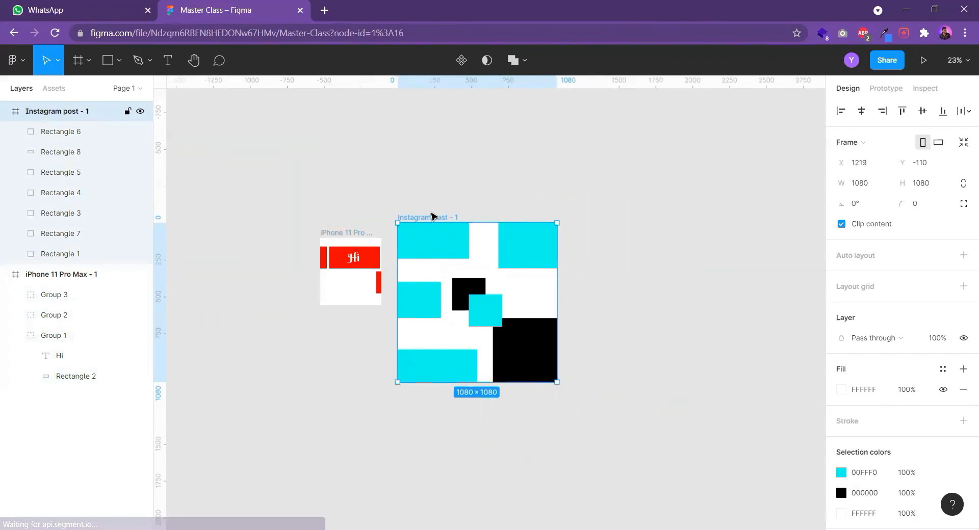
key(ctrl+a)
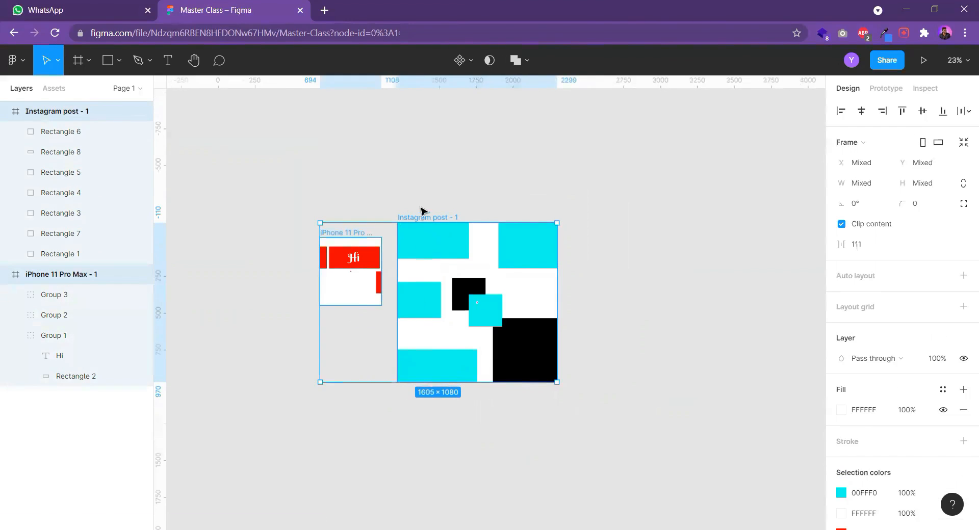
click(421, 210)
click(437, 256)
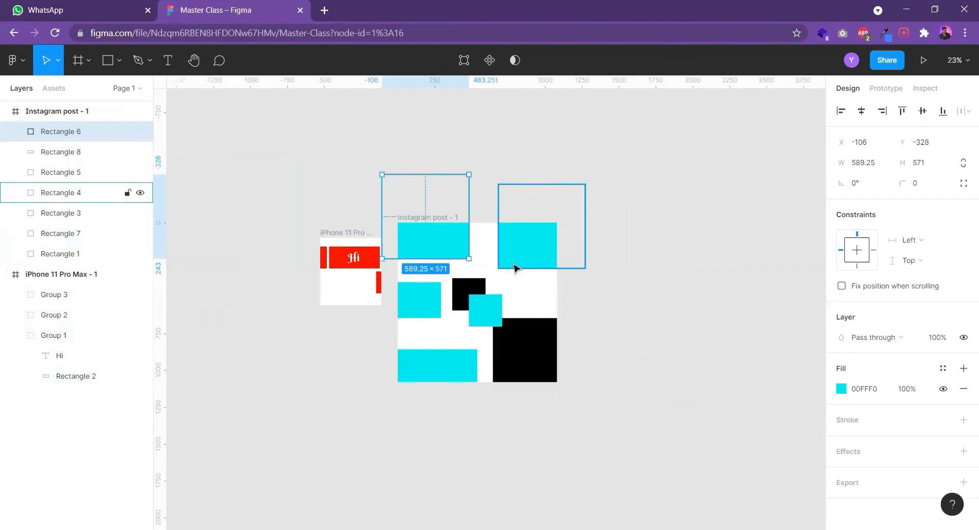
click(487, 271)
key(ctrl+a)
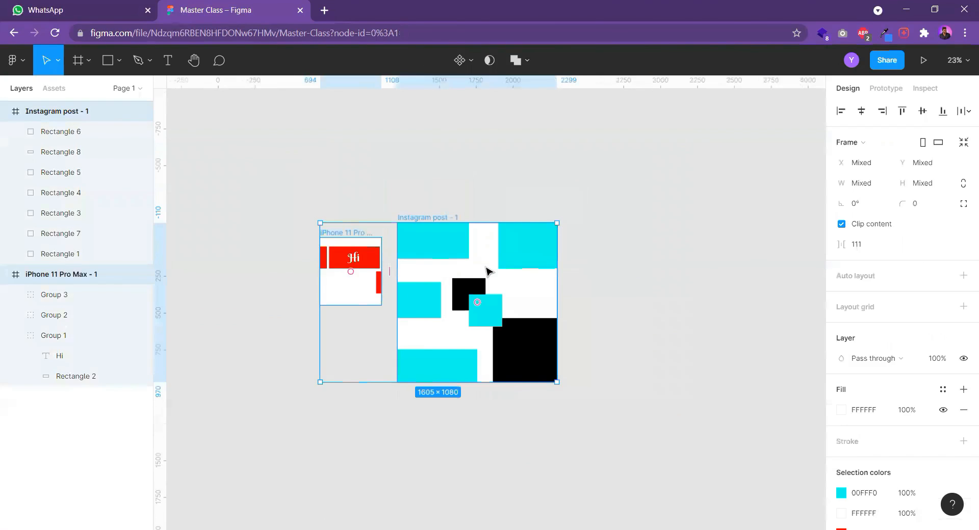
click(481, 184)
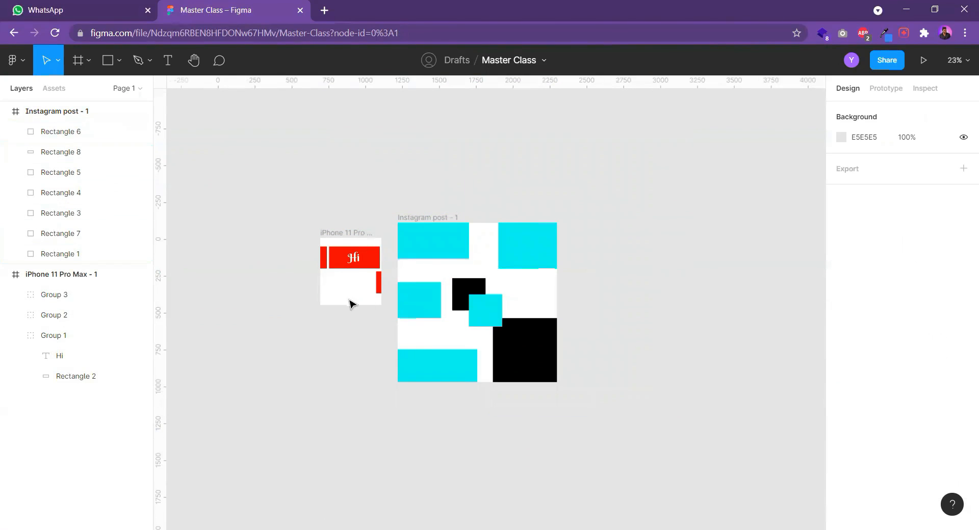
click(37, 115)
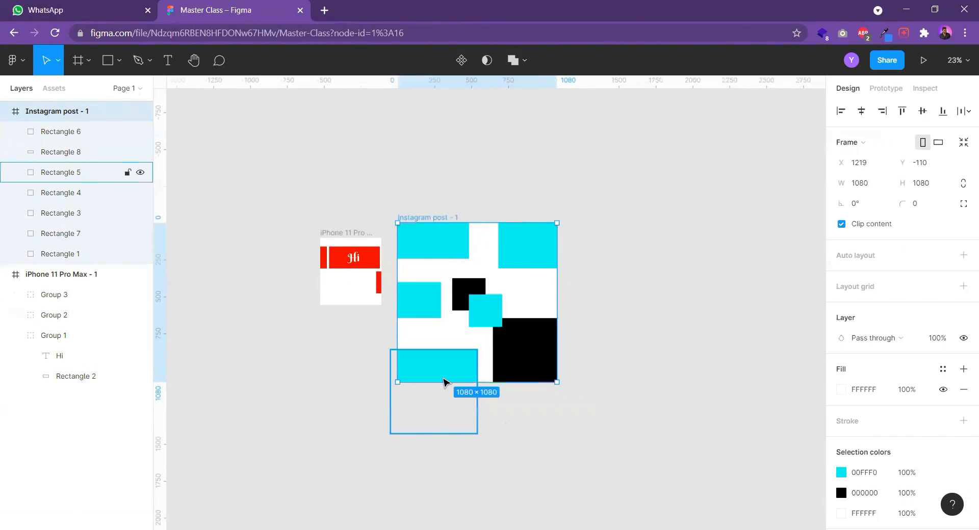
click(525, 246)
Select every rectangle in the Instagram post frame and scale them down together toward the frame's upper-left area with the Scale tool
click(65, 137)
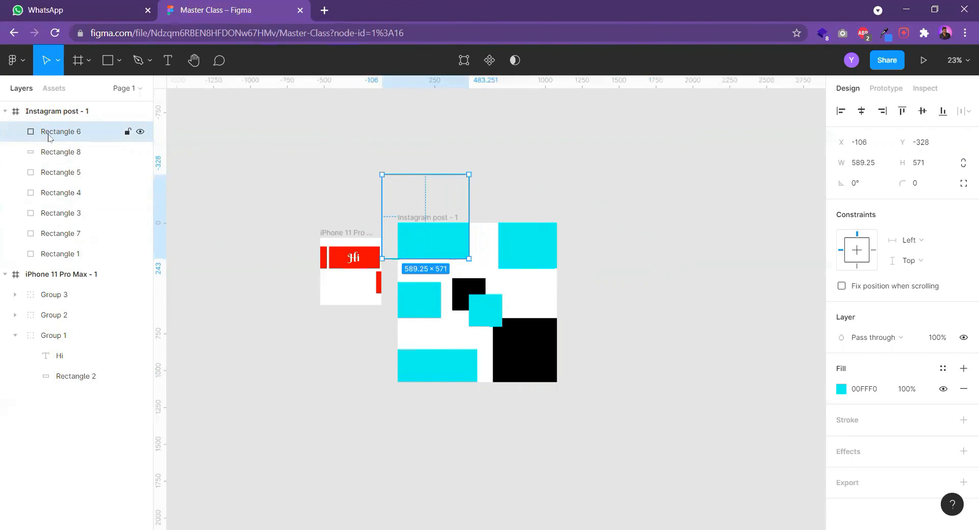
shift+click(66, 255)
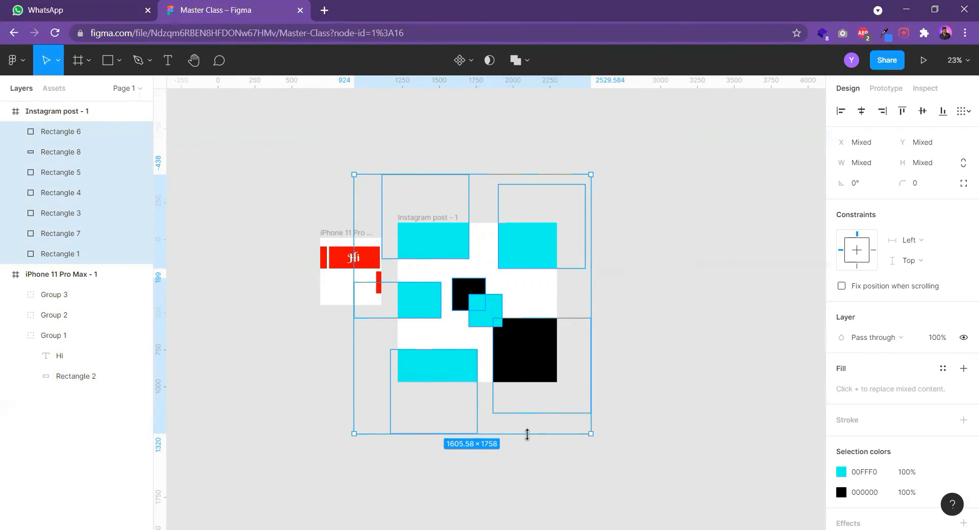
key(k)
drag(591, 435, 461, 296)
Duplicate the scaled-down rectangle set and place the copy in the lower-right area of the Instagram post frame
drag(448, 273, 530, 379)
drag(485, 326, 503, 342)
key(Escape)
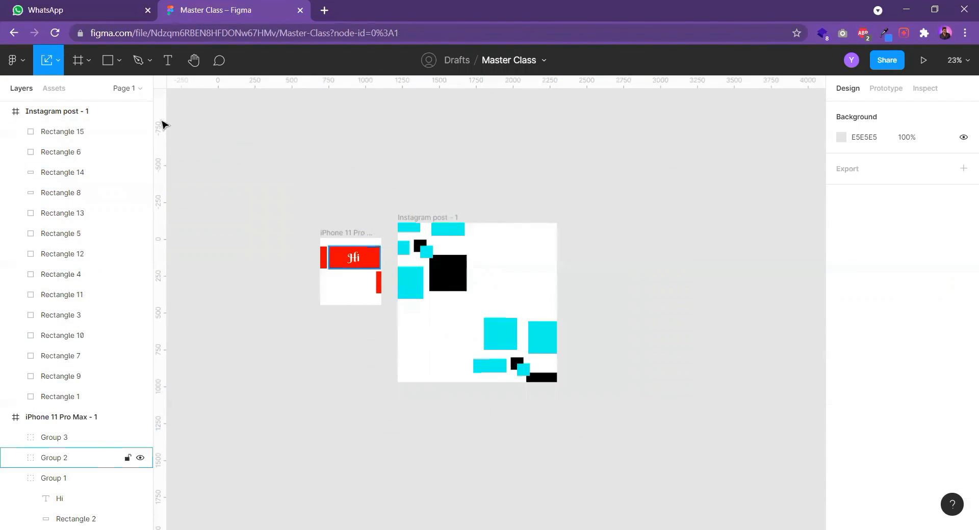
Copy the iPhone frame's Hi text into the Instagram post frame at about X 708, Y 287, and move that frame to about X 1344, Y -45
double_click(356, 259)
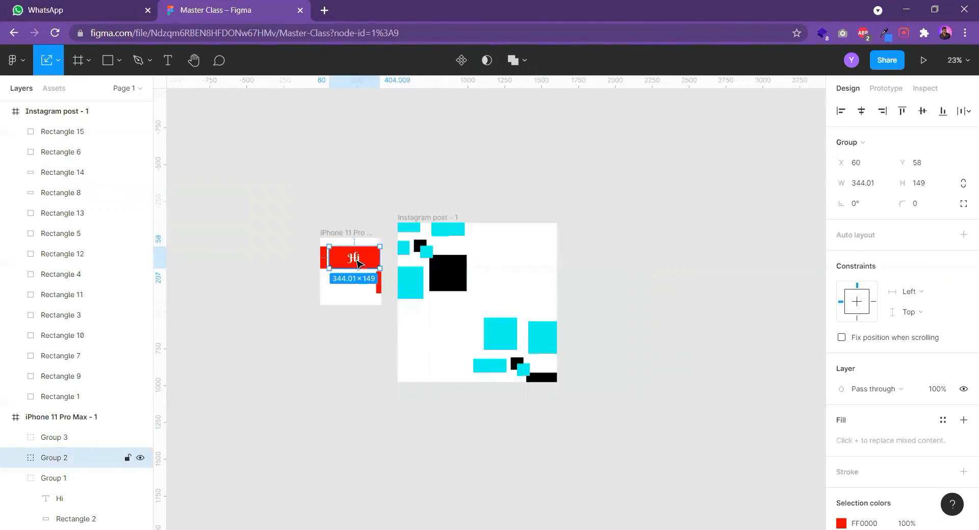
drag(356, 260, 512, 276)
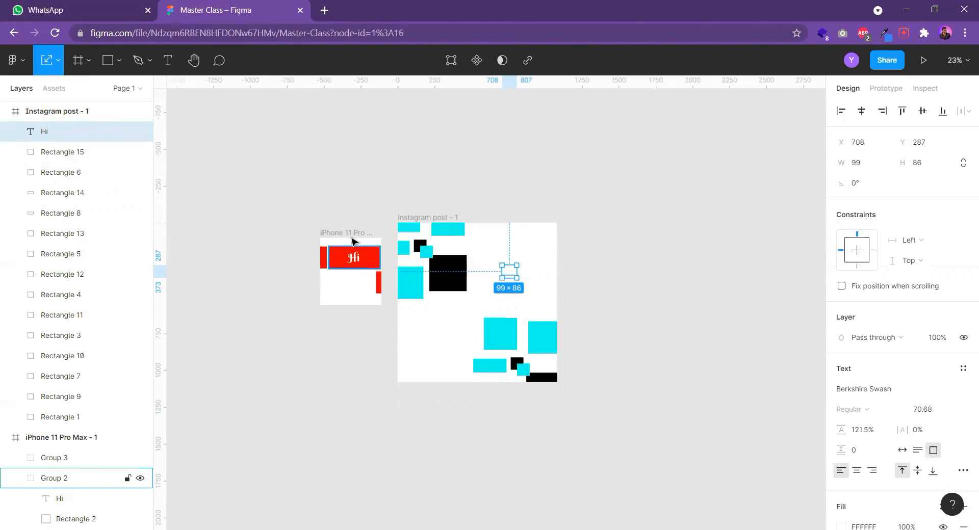
drag(422, 218, 441, 228)
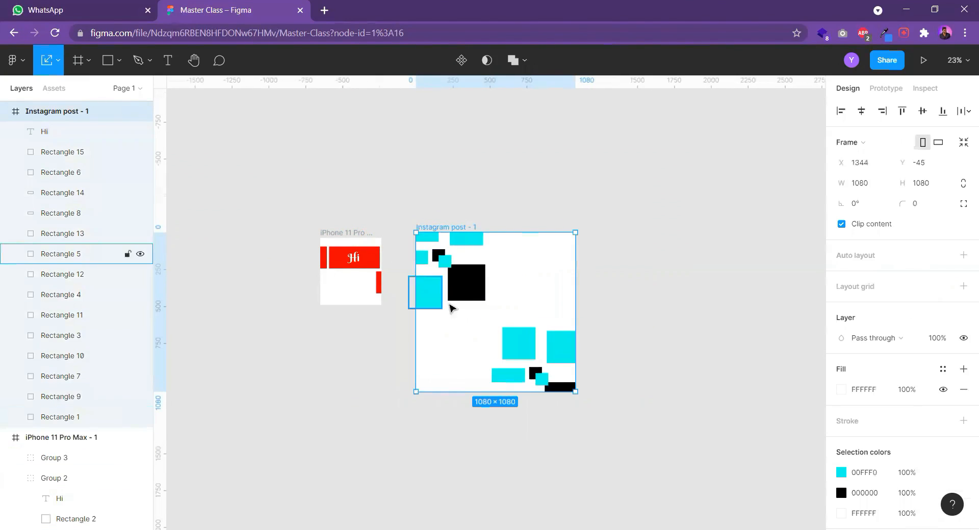
Shift the Hi text inside the iPhone frame's red group slightly left to X 157
double_click(353, 259)
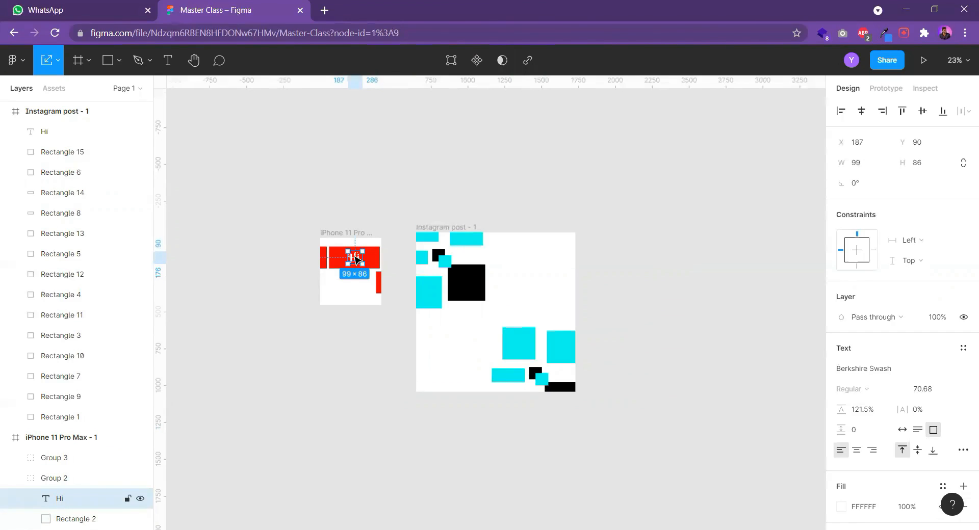
mouse_move(356, 259)
mouse_down()
mouse_move(433, 334)
mouse_move(352, 259)
mouse_up()
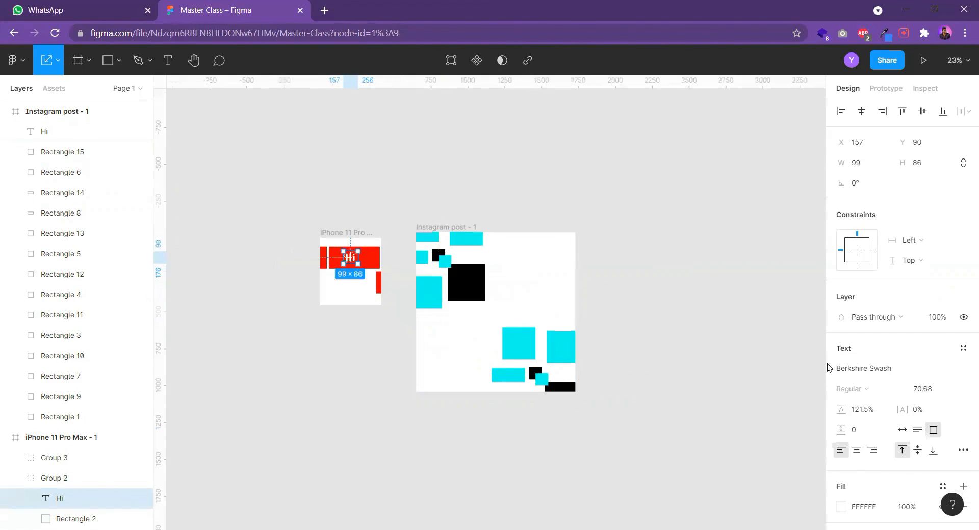
Examine the text properties and available fonts for the Hi text in the Instagram post frame
click(534, 279)
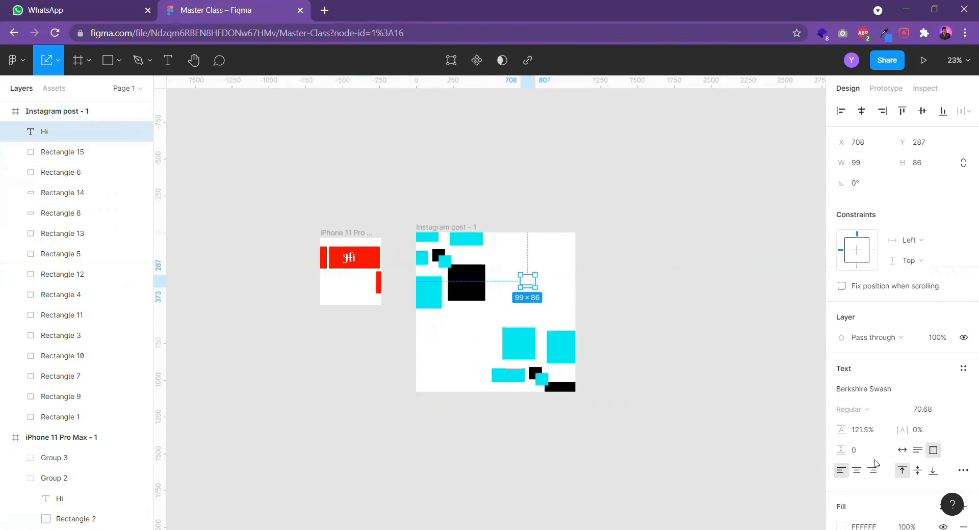
scroll(899, 357, down, 3)
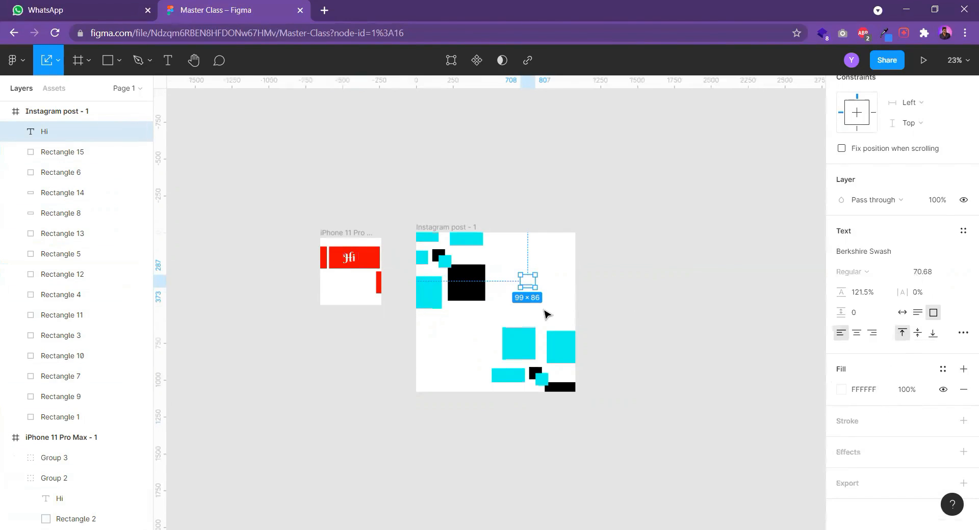
scroll(919, 346, up, 3)
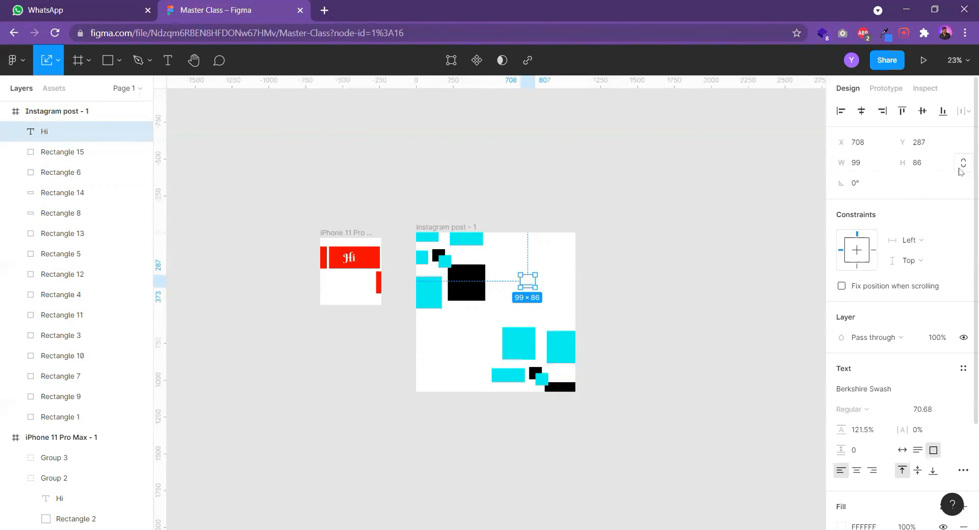
scroll(887, 244, down, 2)
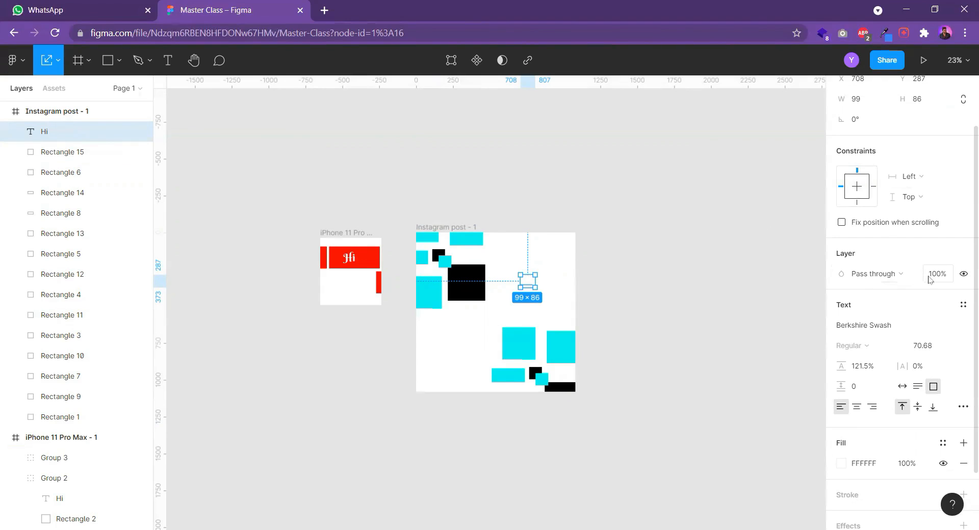
scroll(928, 280, down, 2)
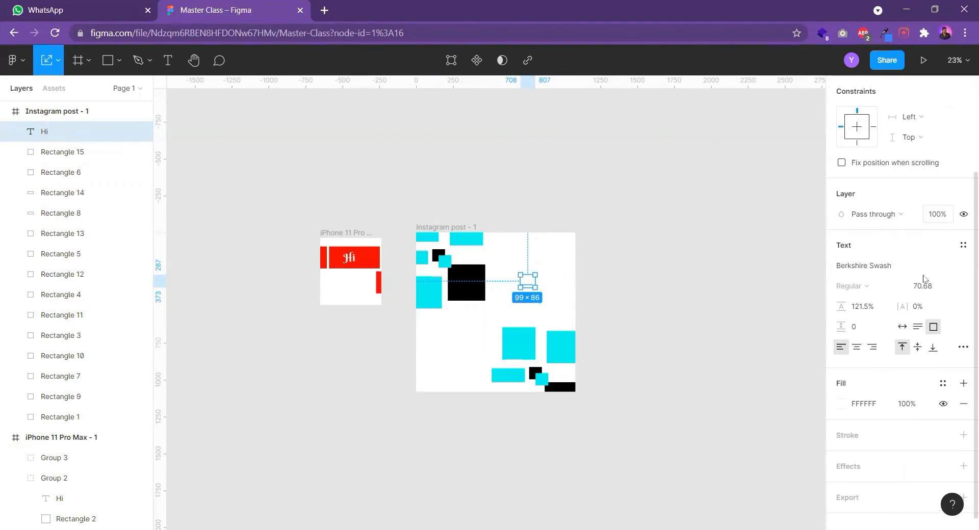
click(884, 269)
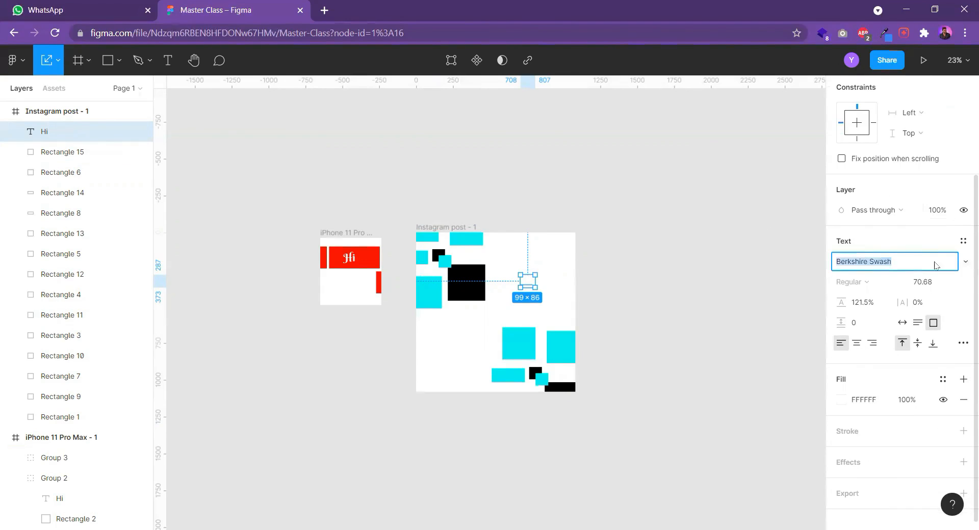
click(961, 263)
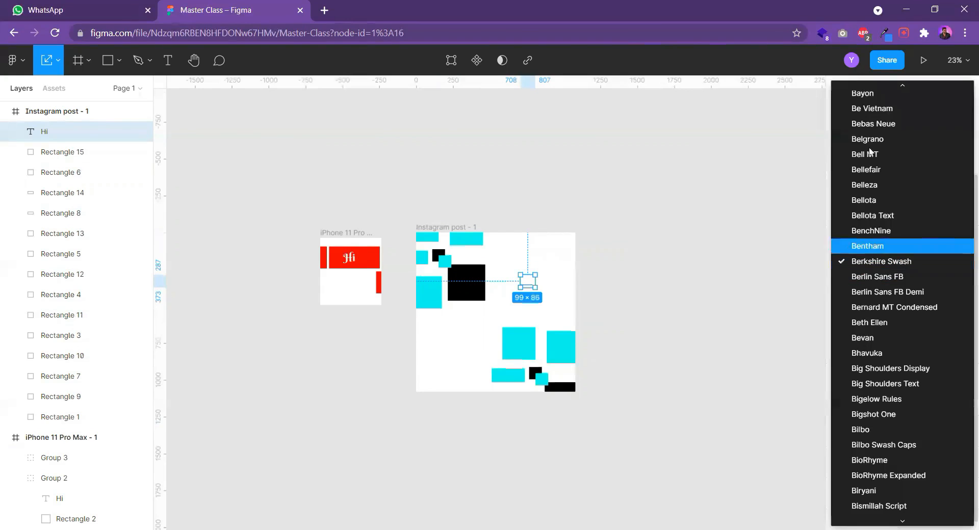
click(785, 238)
scroll(918, 292, down, 1)
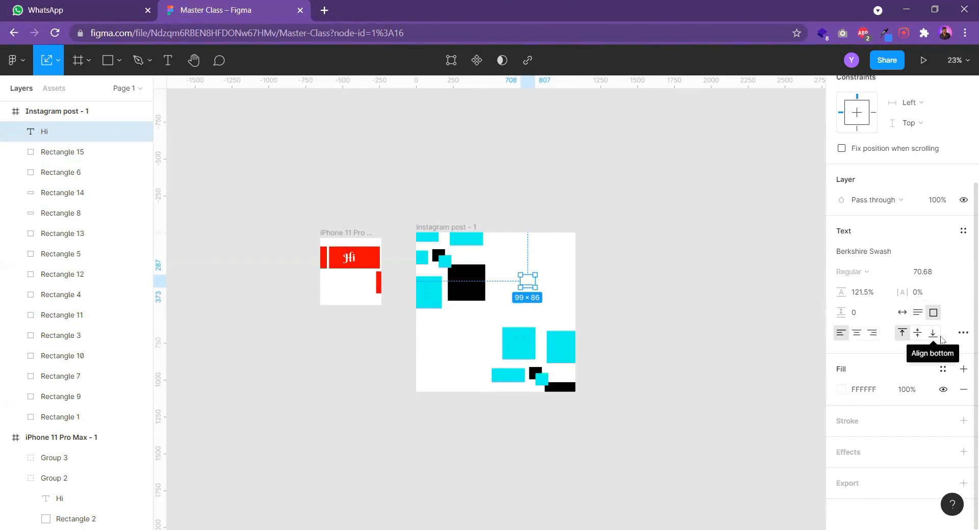
Set the Instagram frame's Hi text fill to red E00808 at 69% opacity
click(846, 390)
drag(735, 339, 728, 337)
scroll(559, 327, up, 3)
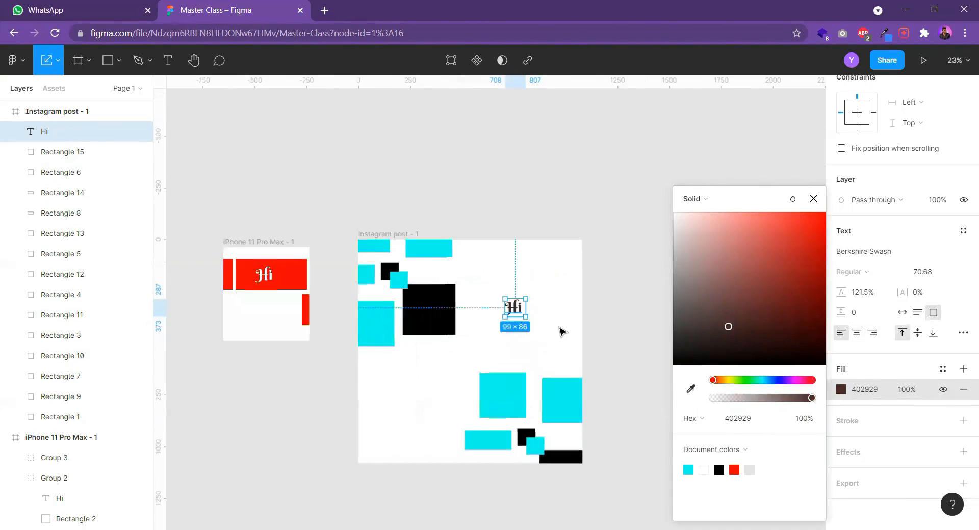
scroll(560, 332, up, 10)
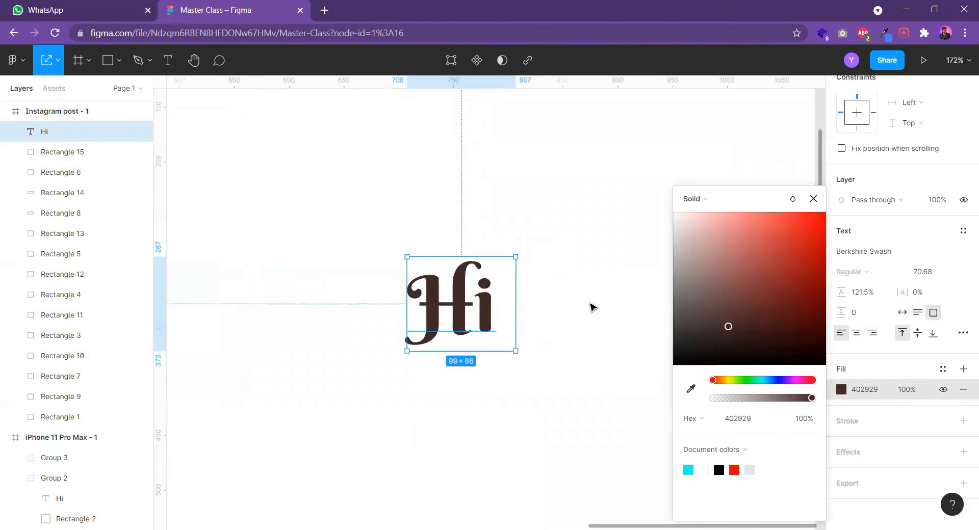
drag(738, 317, 820, 234)
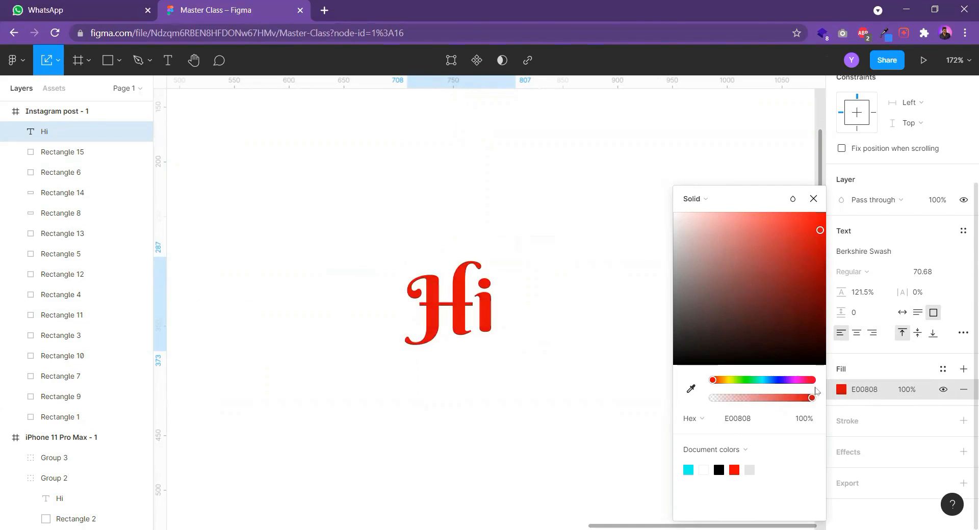
drag(811, 398, 783, 402)
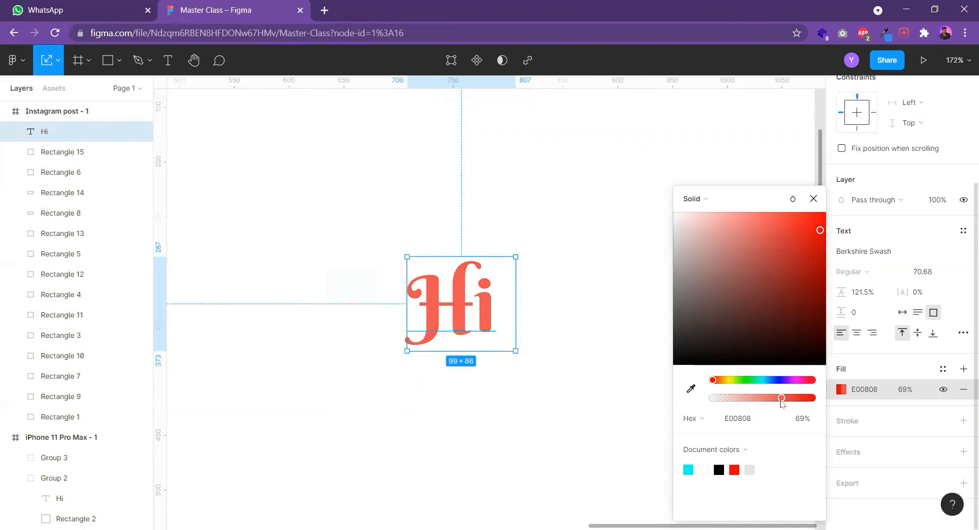
Change the Instagram frame's Hi text fill from solid to a linear gradient
click(732, 196)
click(754, 200)
drag(766, 198, 762, 168)
click(710, 171)
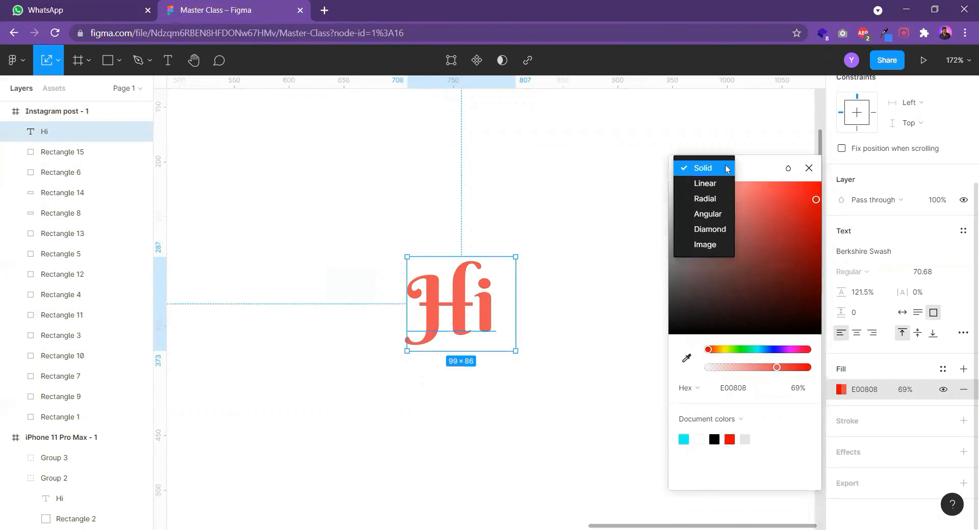
click(730, 168)
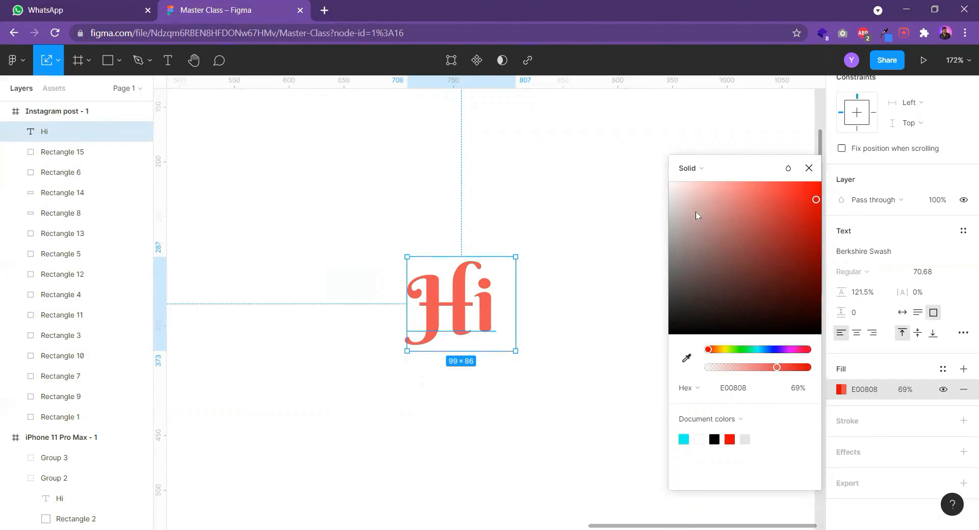
click(704, 172)
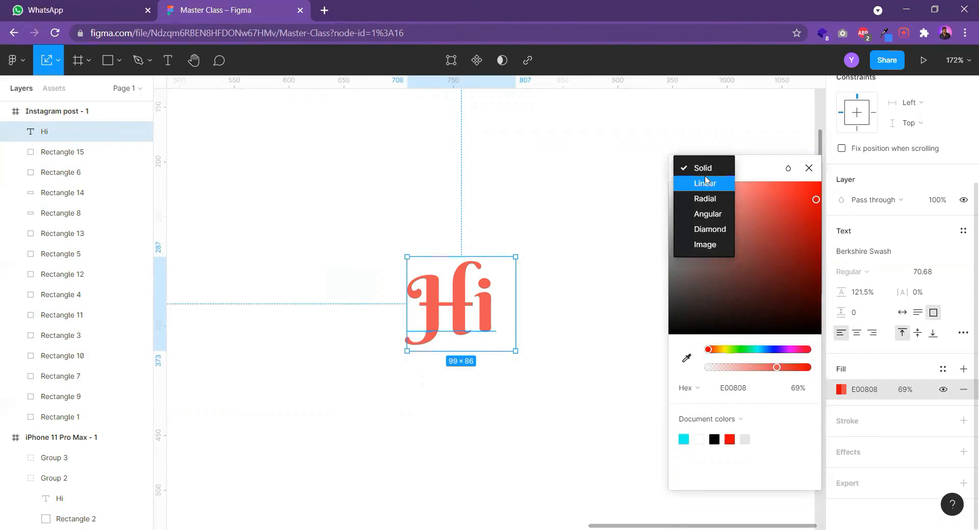
click(708, 183)
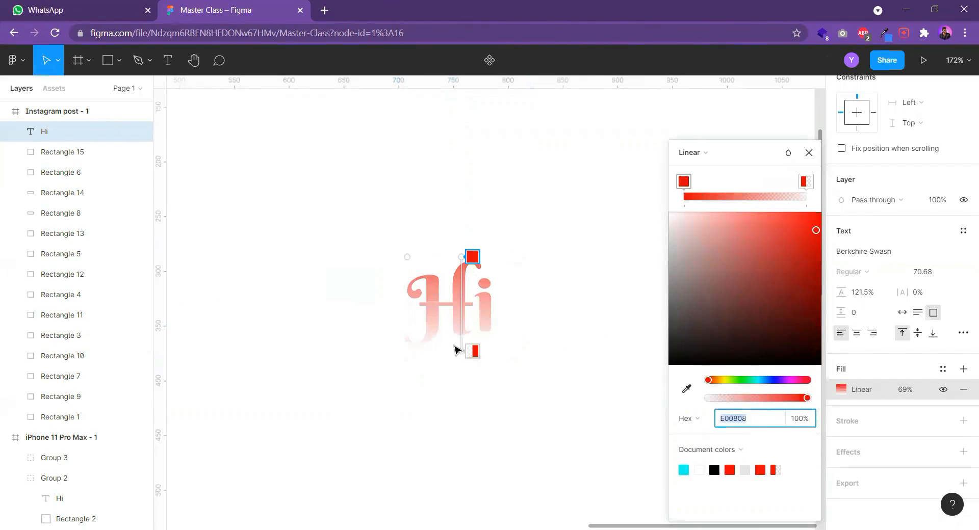
Angle the linear gradient diagonally from the Hi text's upper-left corner to its lower-right corner
mouse_move(472, 352)
mouse_down()
mouse_move(498, 341)
mouse_move(482, 336)
mouse_up()
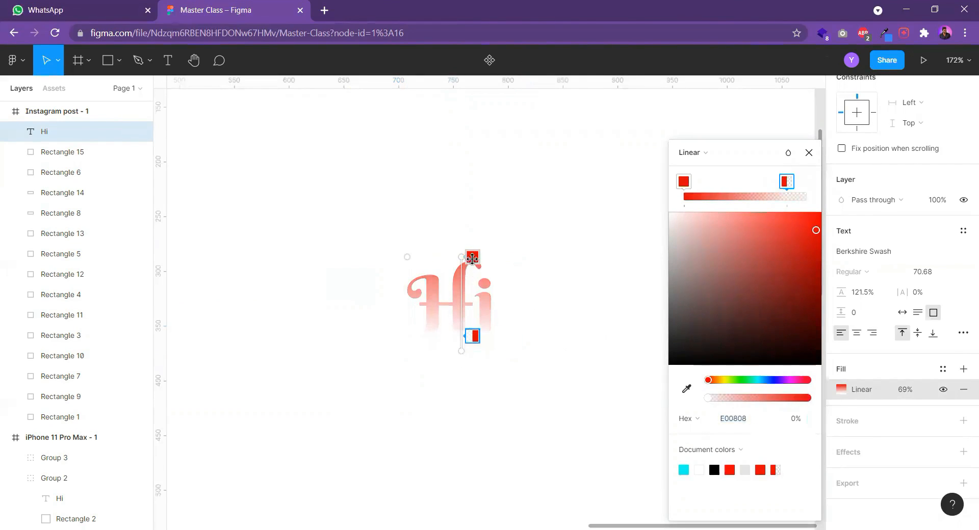
drag(462, 253, 414, 259)
drag(463, 349, 515, 338)
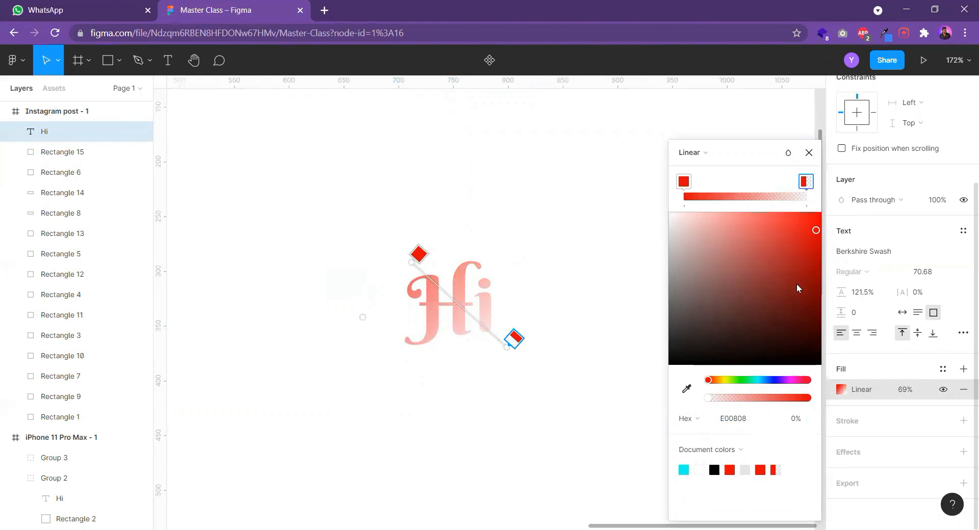
Set the colour of the gradient's transparent end stop to bright green 70FF00
drag(798, 288, 658, 389)
click(727, 381)
drag(735, 380, 734, 380)
drag(773, 285, 844, 194)
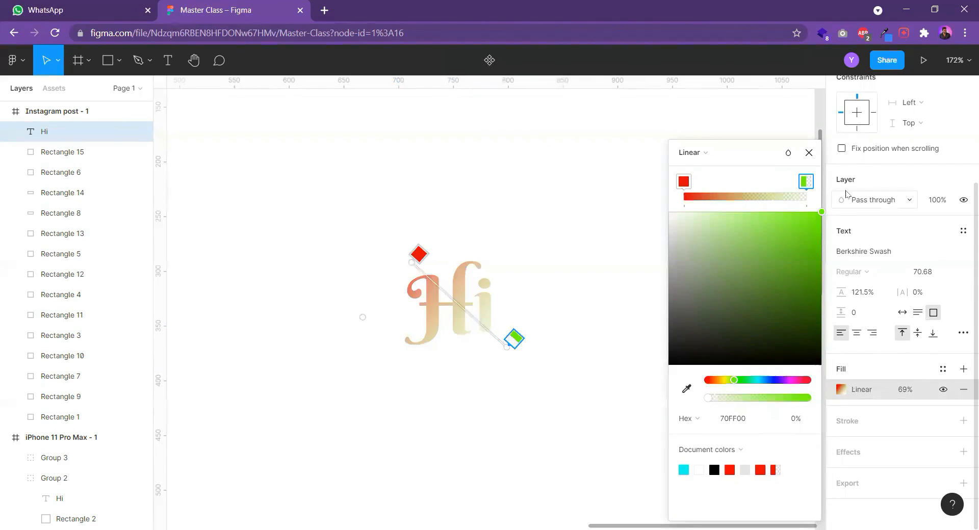
Make the Hi text gradient's end stop fully opaque yellow and set its start stop to red FF0000
drag(709, 400, 809, 399)
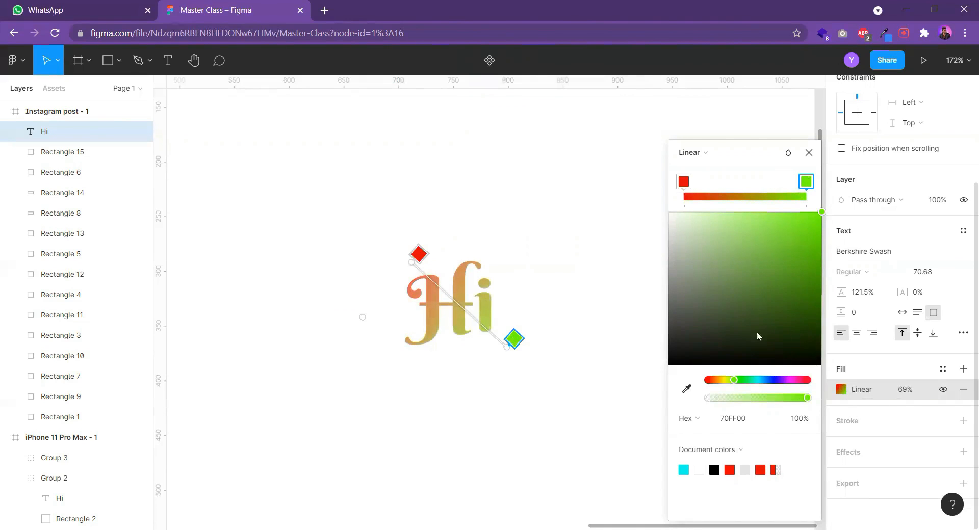
mouse_move(728, 384)
mouse_down()
mouse_move(707, 384)
mouse_move(727, 391)
mouse_up()
click(685, 181)
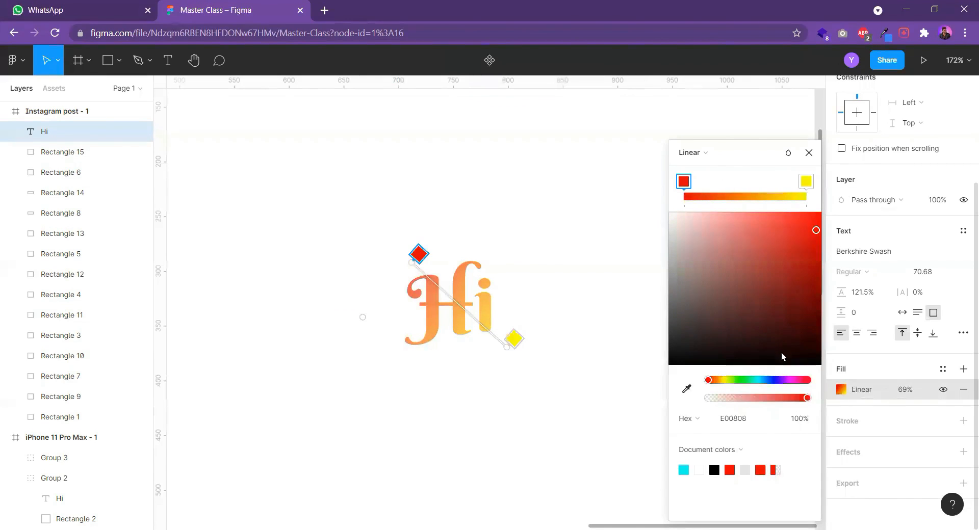
drag(815, 230, 822, 211)
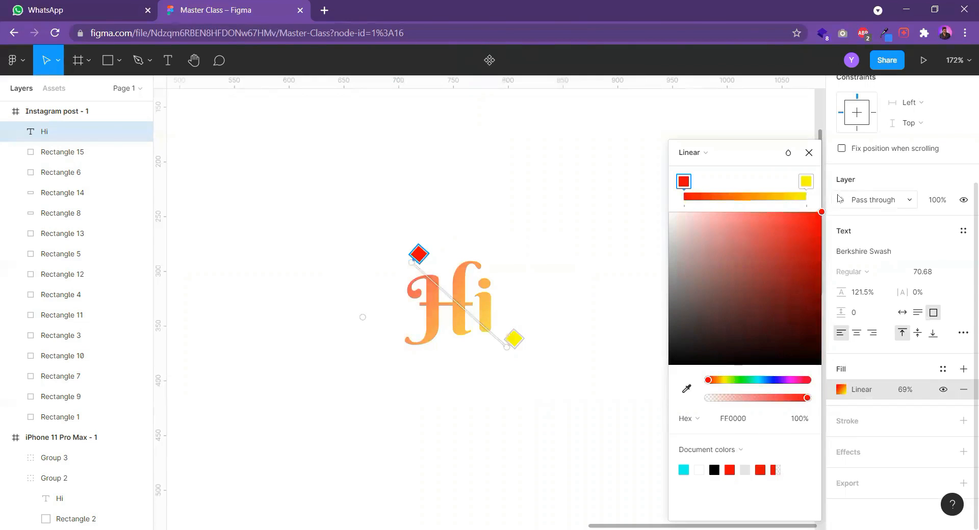
click(809, 154)
scroll(465, 323, up, 5)
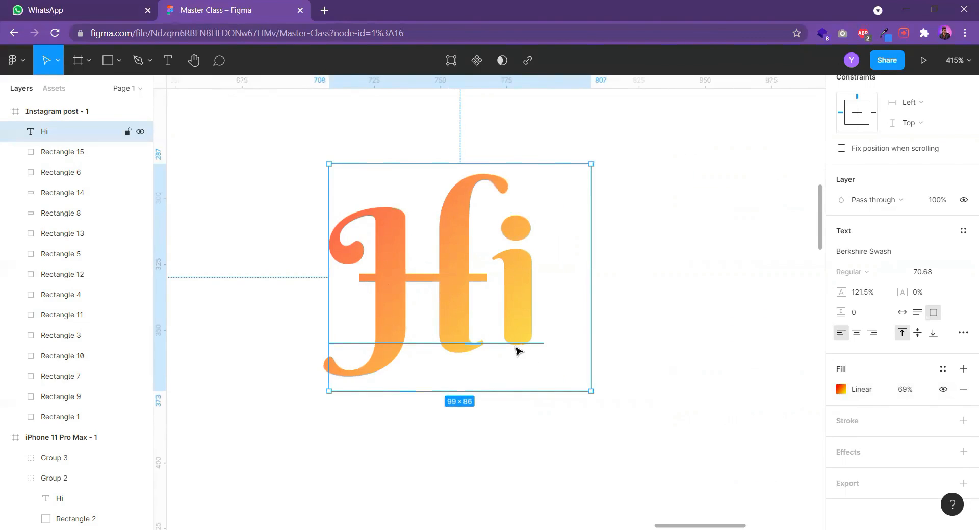
scroll(534, 351, down, 8)
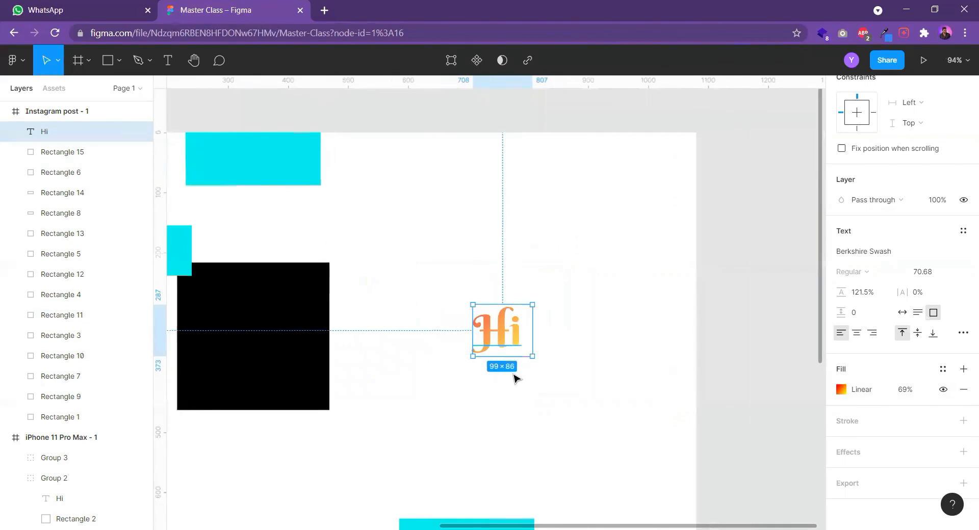
Change the large black square's fill to a linear gradient running diagonally from its upper-left to its lower-right corner
click(347, 376)
drag(317, 354, 416, 358)
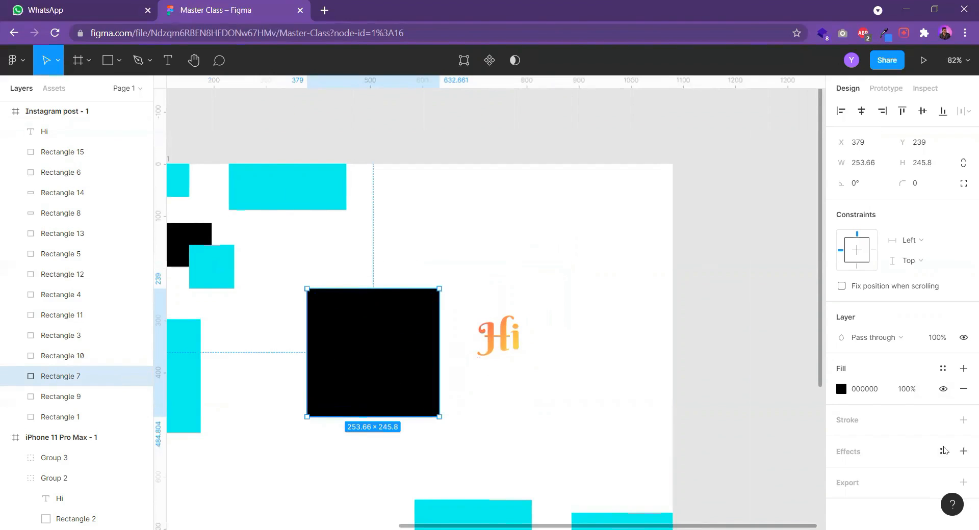
click(841, 390)
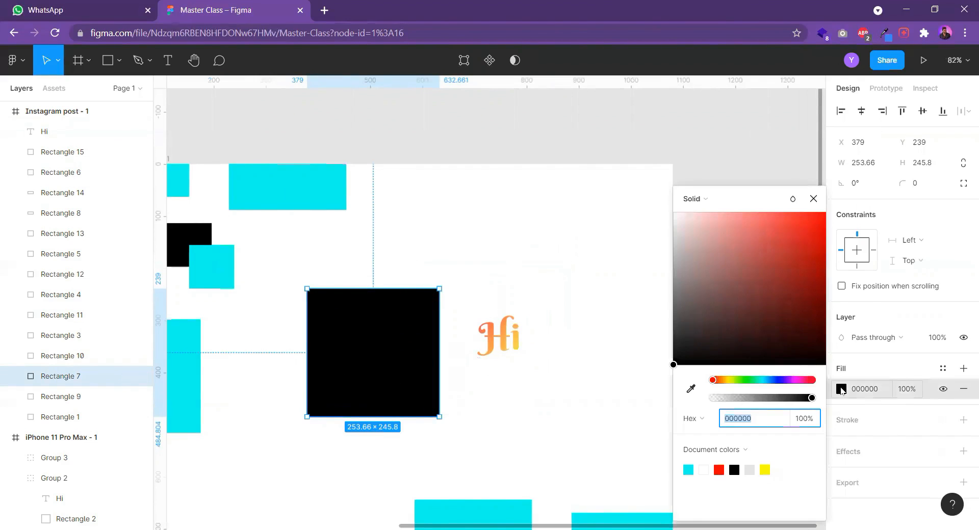
click(708, 200)
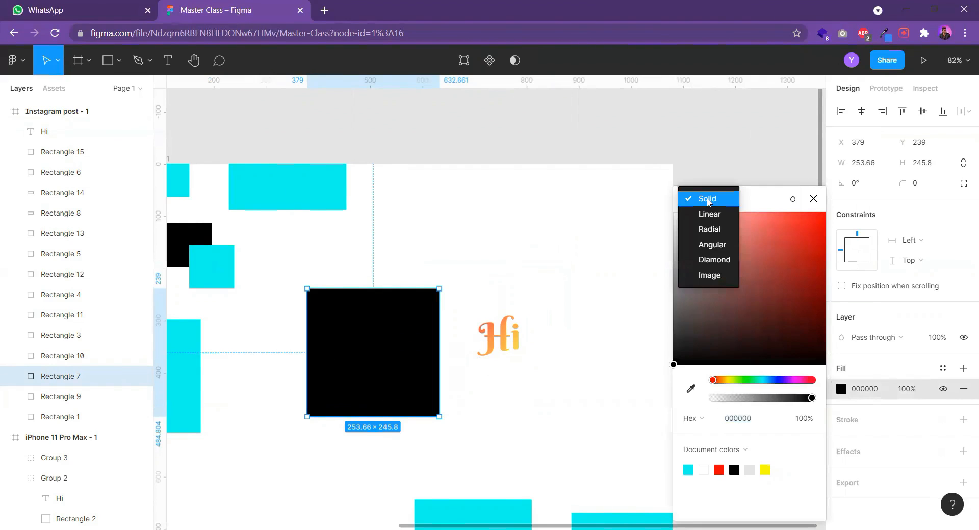
click(710, 212)
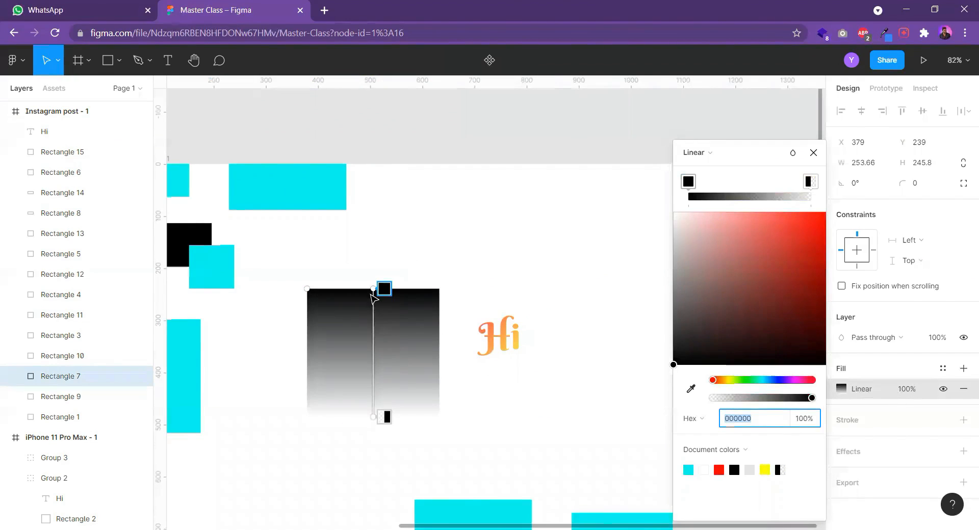
drag(373, 289, 335, 288)
drag(322, 289, 311, 289)
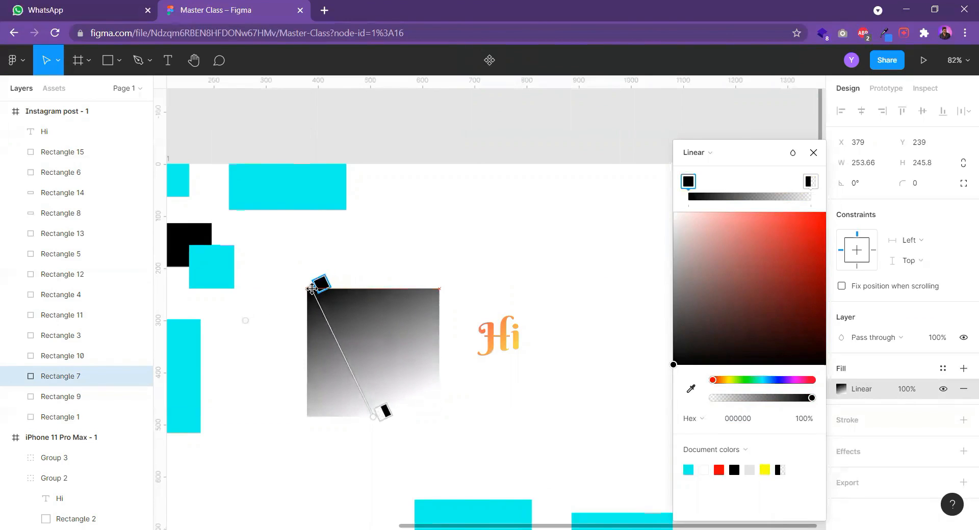
drag(375, 418, 434, 413)
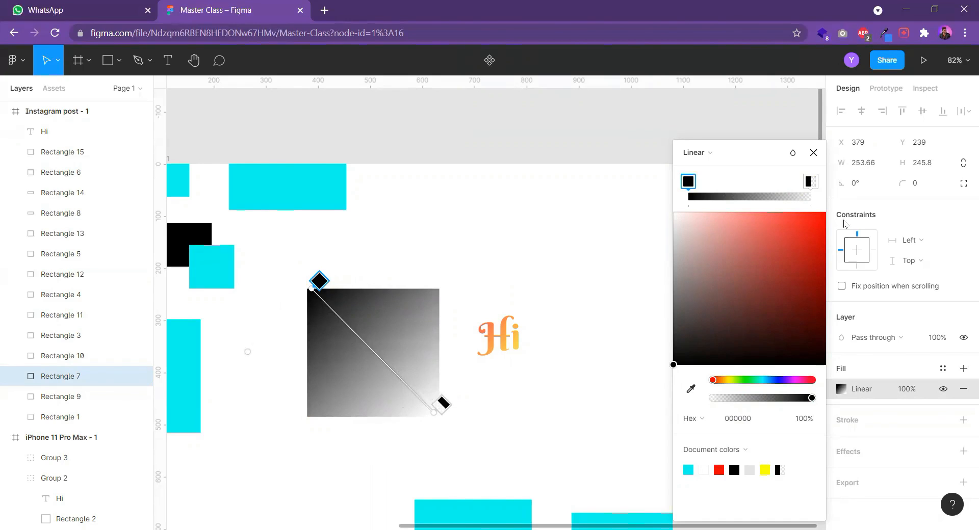
Set the square's gradient end stop to yellow FAFF00 and its start stop to red FF0000
click(814, 183)
drag(793, 259, 740, 419)
click(765, 469)
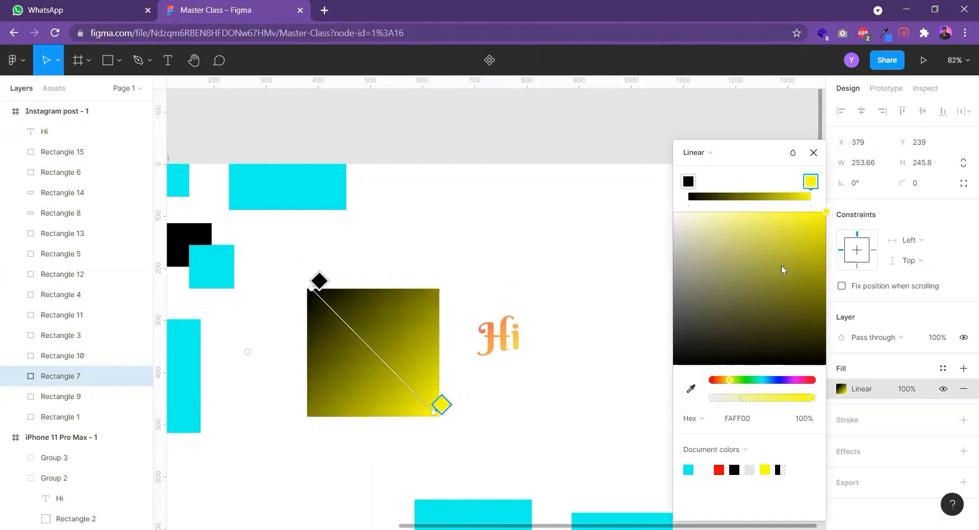
click(688, 182)
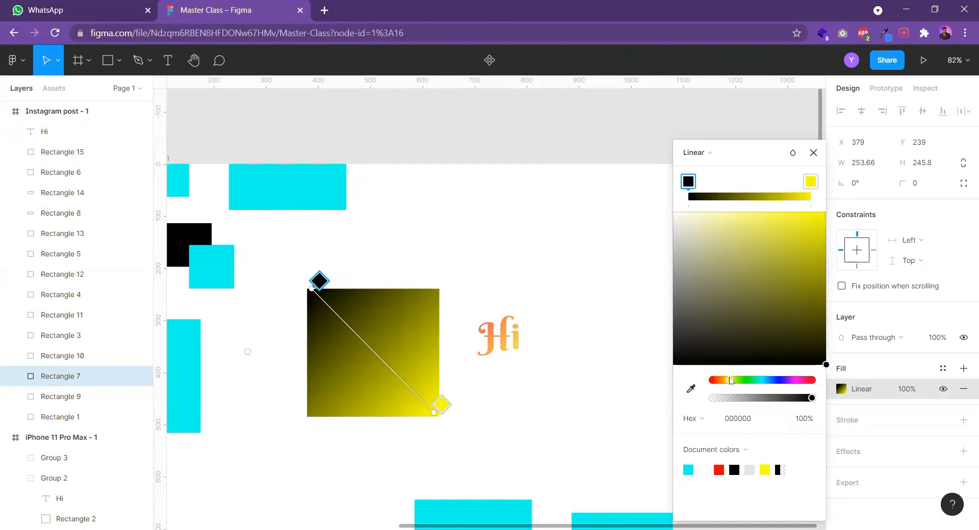
drag(730, 380, 664, 383)
drag(712, 250, 850, 210)
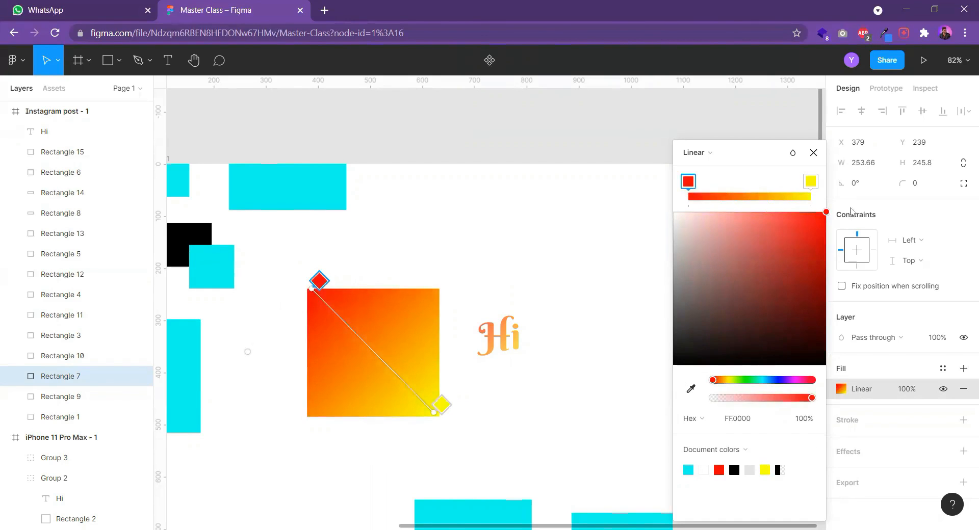
click(813, 152)
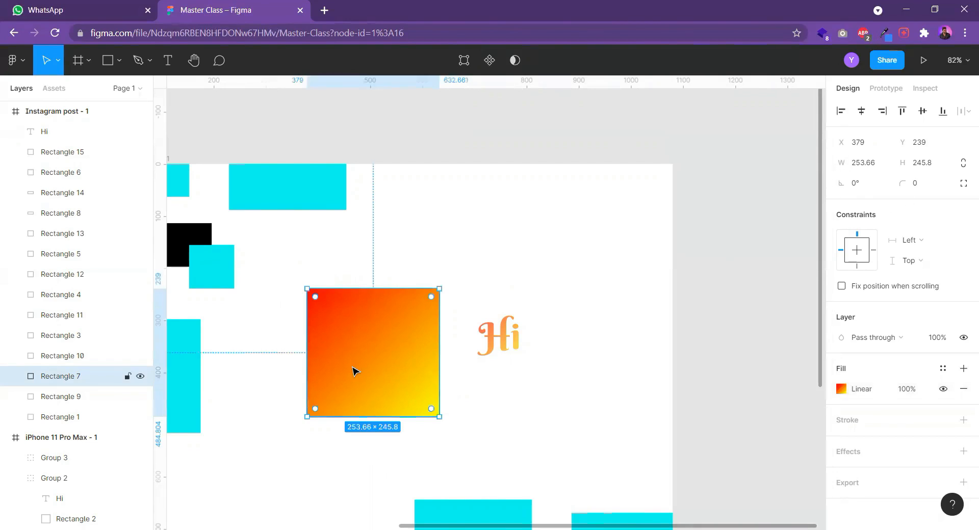
Change the Instagram frame's Hi text fill from the linear gradient to solid white FFFFFF
scroll(354, 371, up, 3)
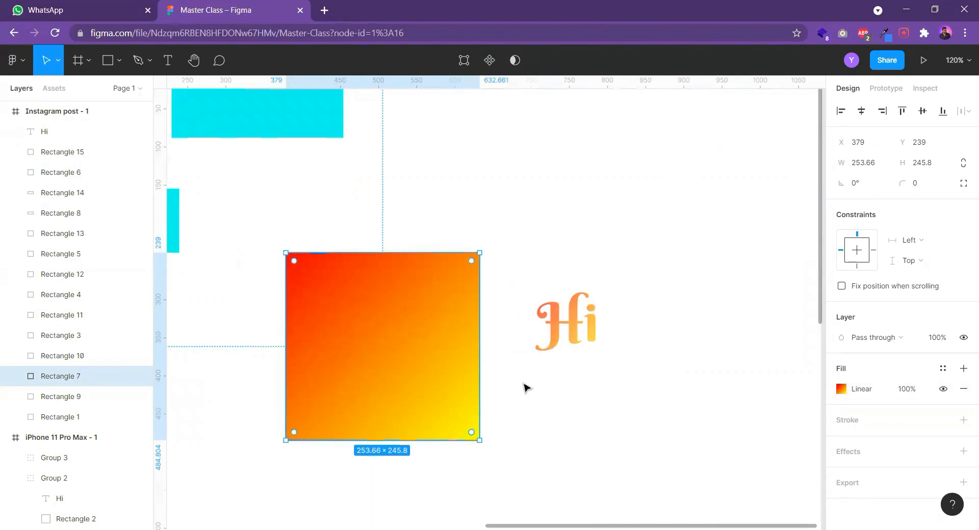
click(594, 337)
scroll(898, 357, down, 3)
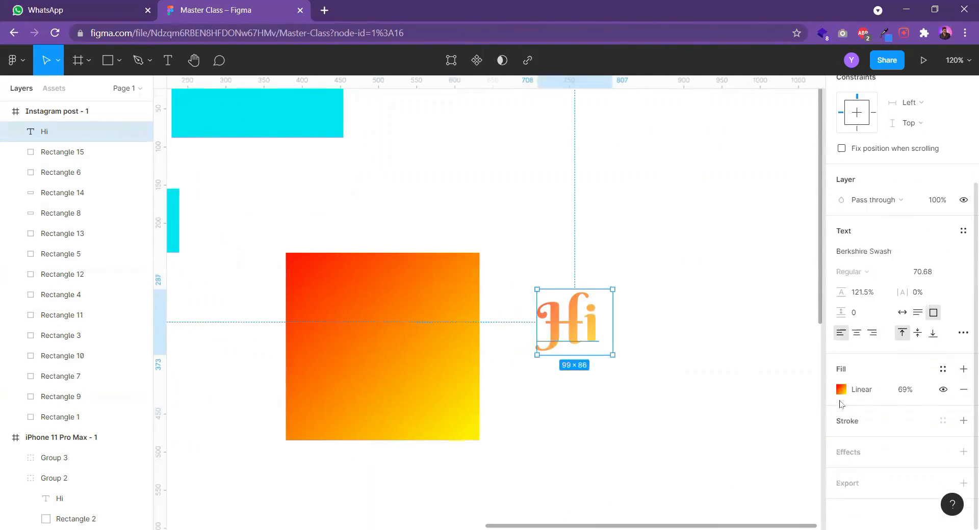
click(841, 389)
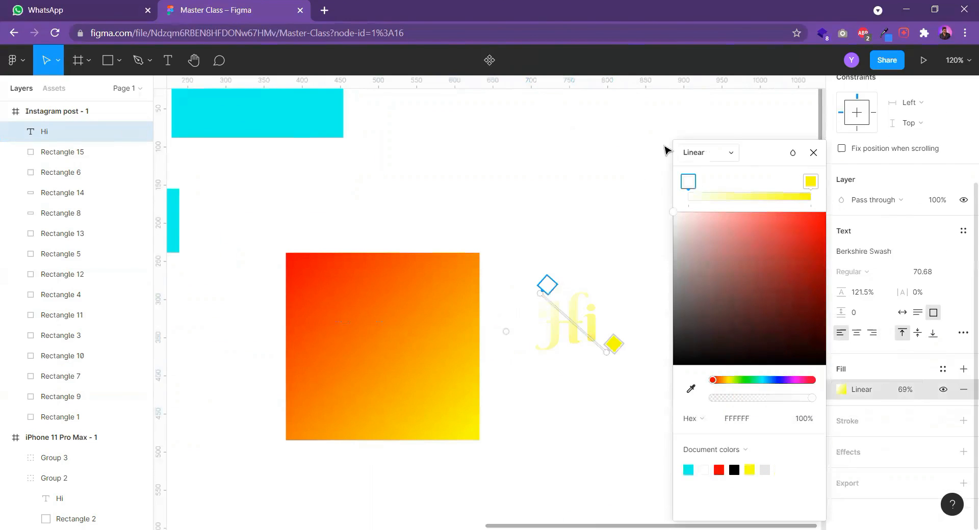
click(696, 153)
click(708, 137)
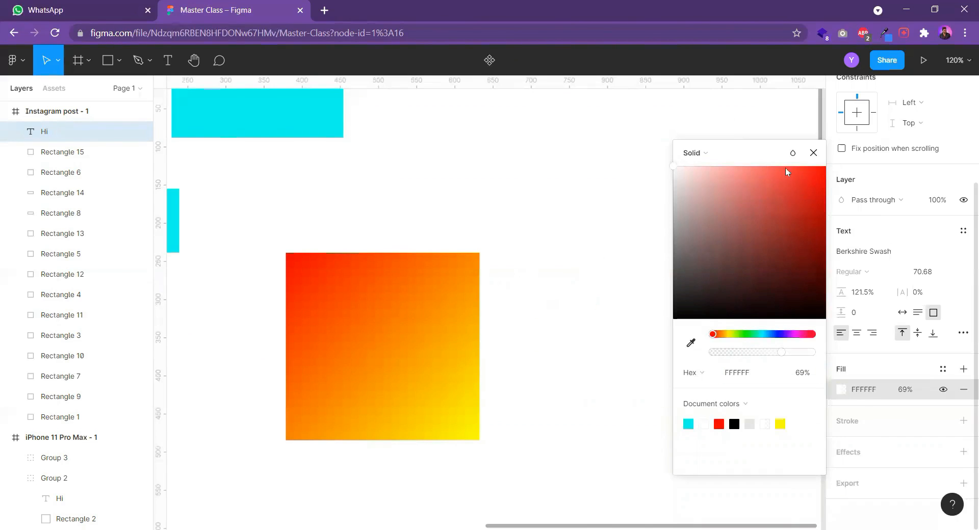
click(813, 153)
Move the white Hi text onto the gradient square and set its fill opacity to 100%
click(575, 334)
drag(557, 327, 363, 352)
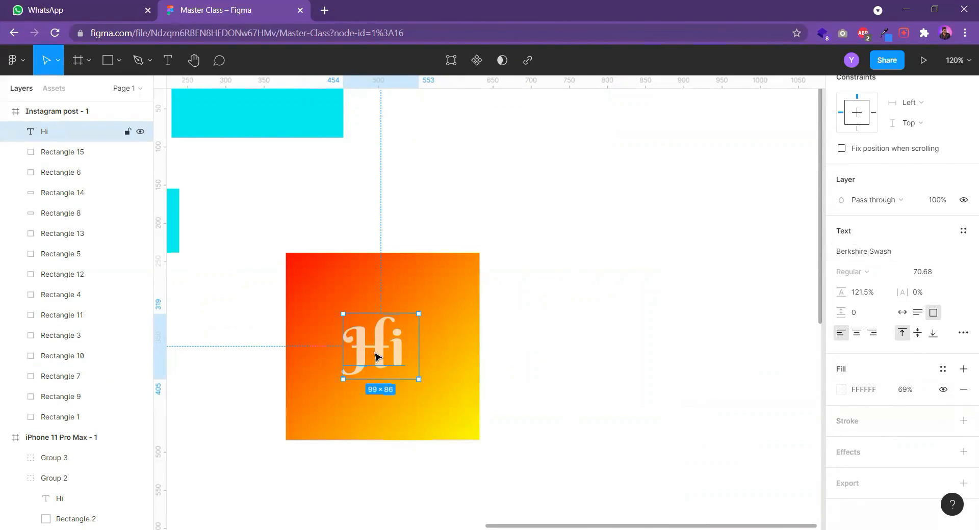
click(842, 391)
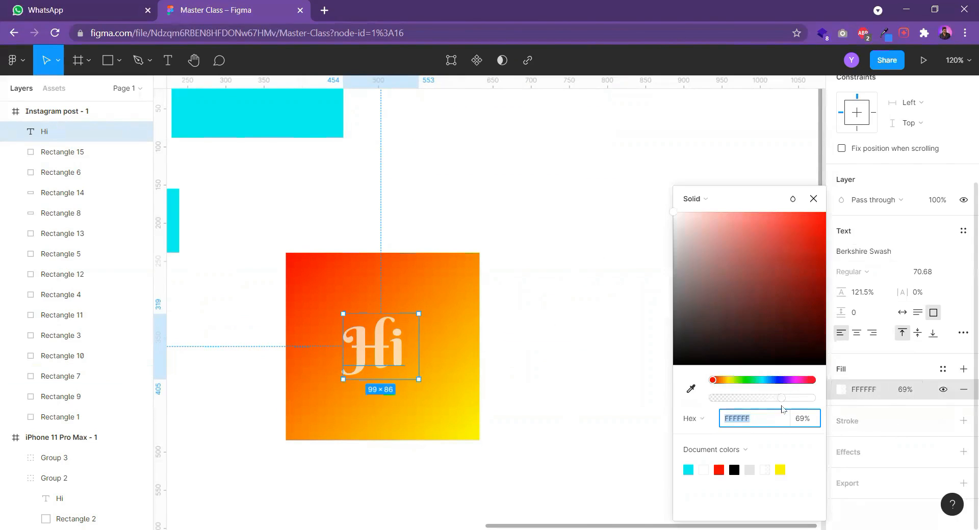
drag(786, 402, 909, 413)
click(577, 433)
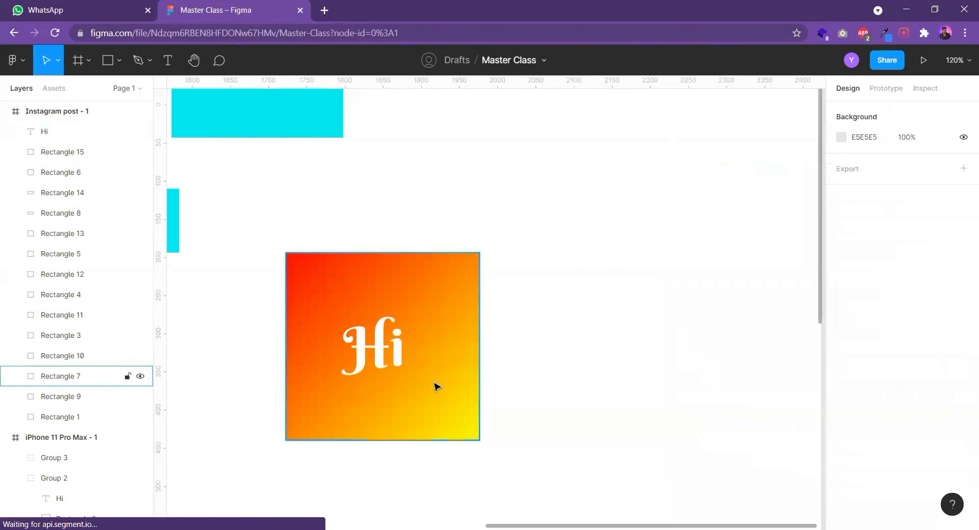
Scale the Hi text up to about 202.6 × 176 so it fills most of the gradient square
click(401, 358)
drag(419, 380, 469, 419)
scroll(422, 380, down, 5)
click(561, 396)
scroll(530, 393, down, 4)
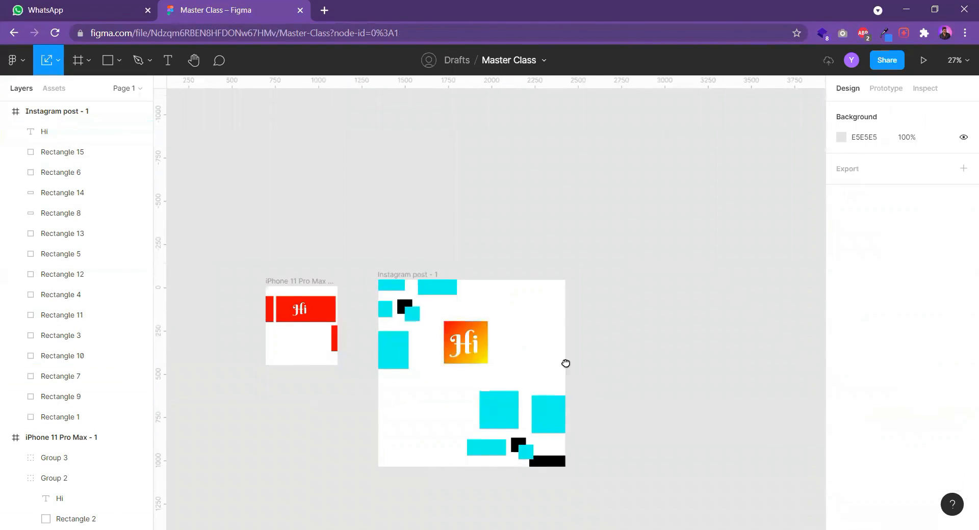
scroll(563, 363, down, 2)
scroll(529, 454, down, 1)
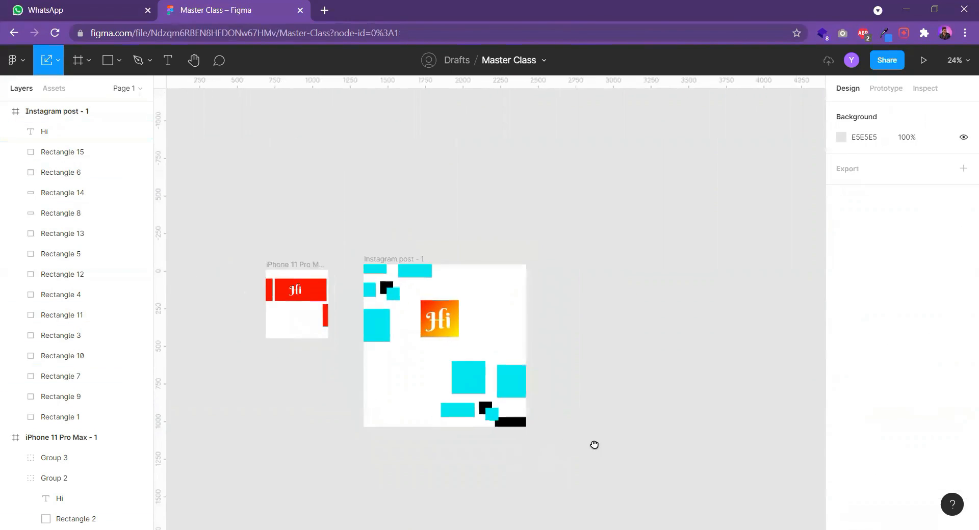
scroll(595, 445, down, 2)
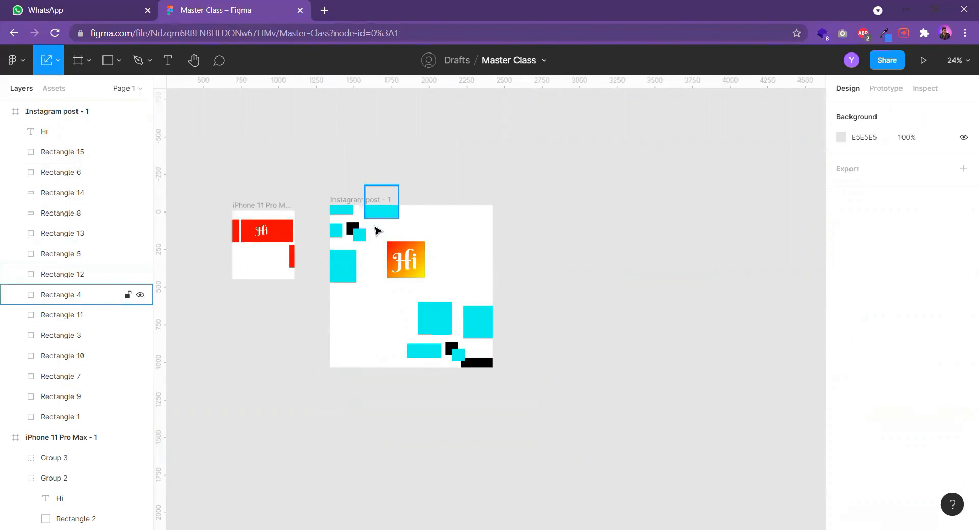
Add an inside stroke in black 000000 to the gradient square behind the Hi text
click(406, 260)
scroll(885, 233, down, 3)
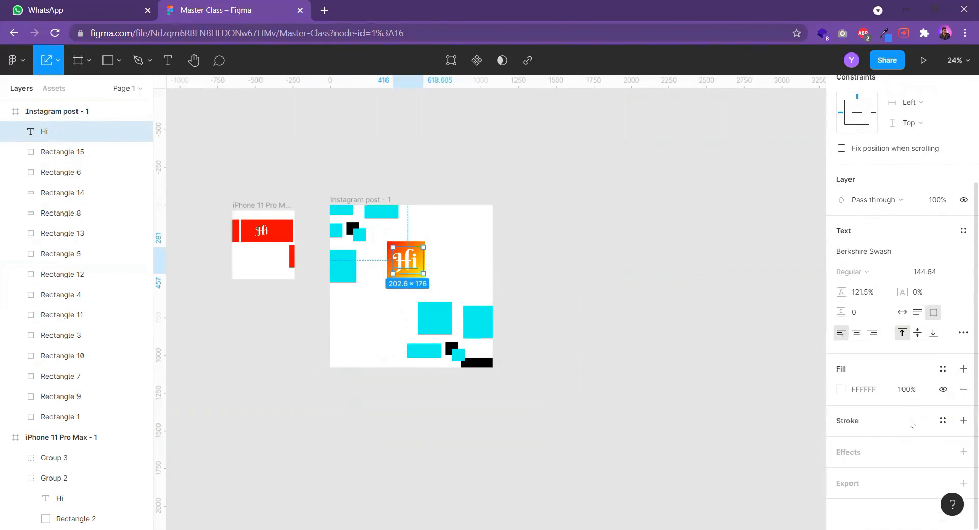
scroll(422, 251, up, 10)
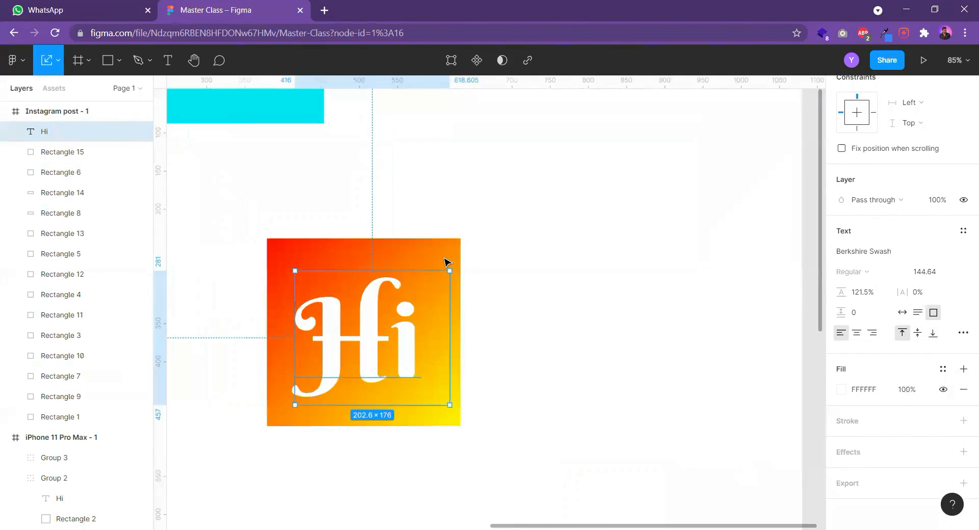
click(442, 258)
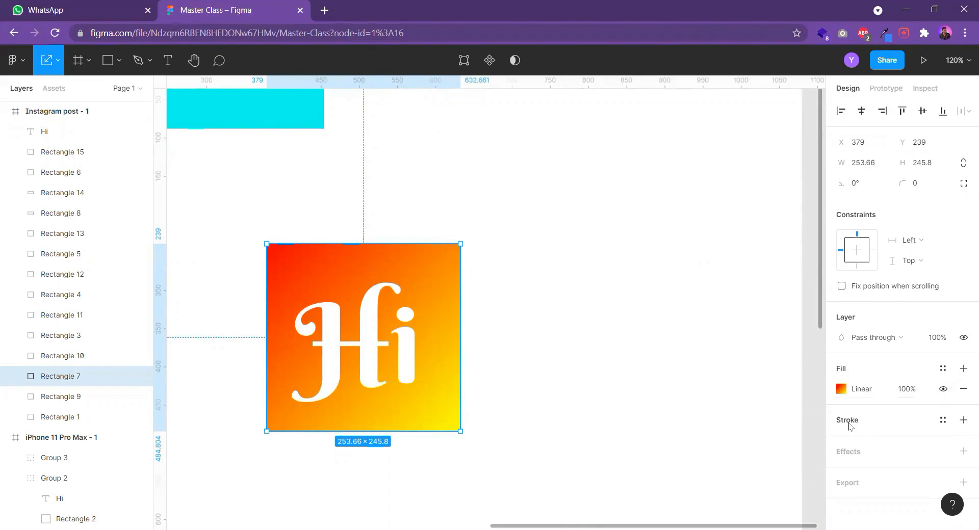
click(964, 424)
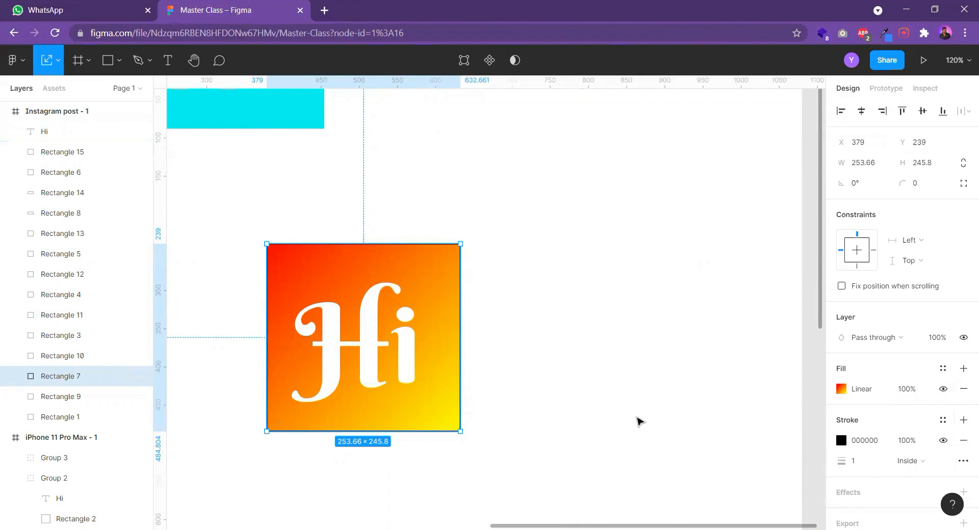
Set the gradient square's stroke width to 50 and then reduce it to 20
click(874, 465)
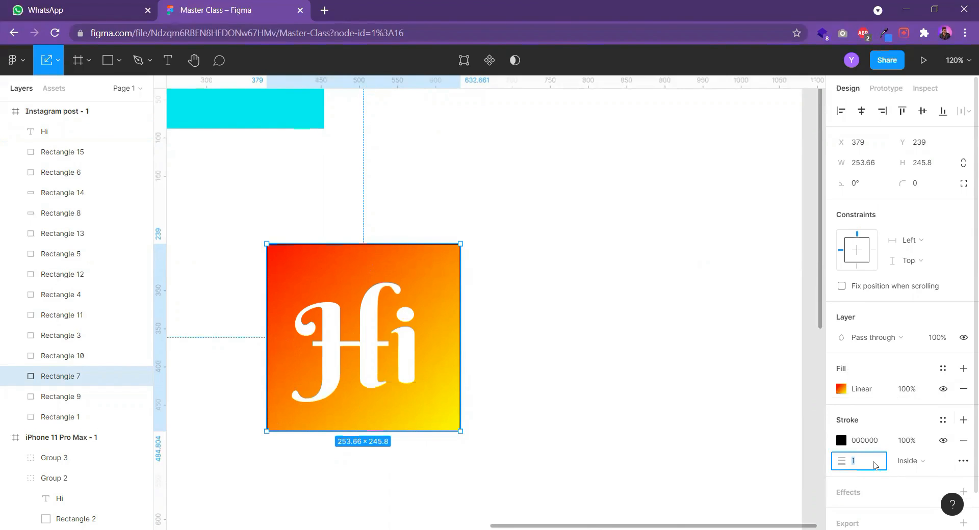
text(50)
key(Return)
click(874, 465)
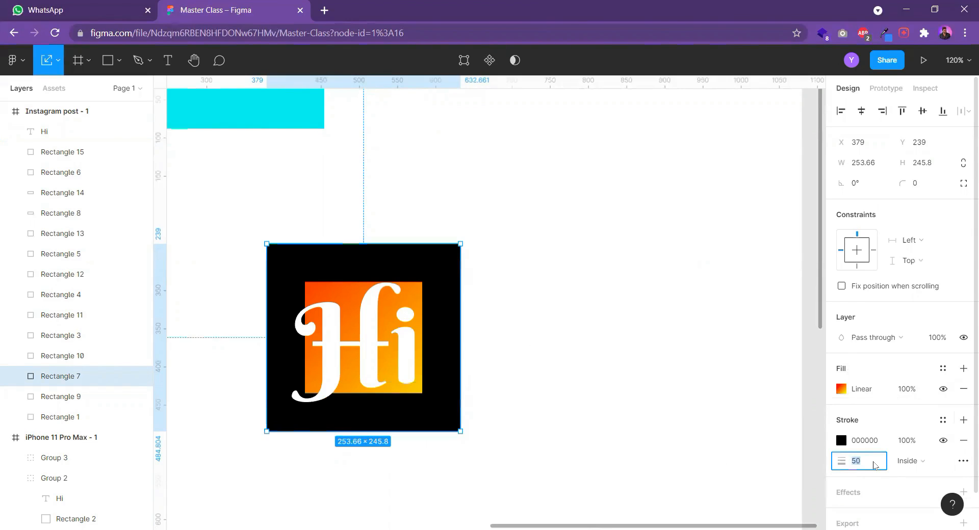
key(Return)
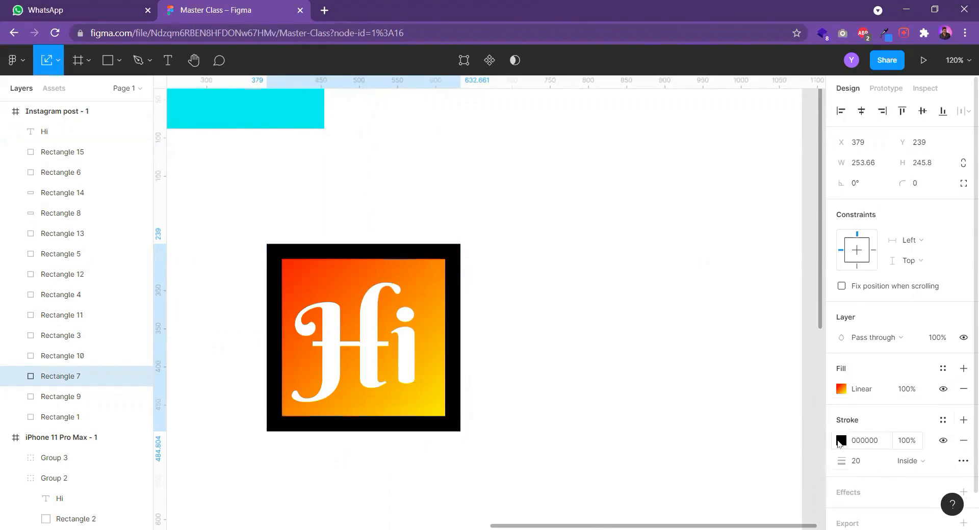
Change the gradient square's stroke to a linear gradient from yellow FAFF00 to red FF0000, running diagonally from upper-left to lower-right corner
click(840, 440)
mouse_move(739, 312)
mouse_down()
mouse_move(558, 210)
mouse_move(552, 298)
mouse_move(542, 284)
mouse_up()
click(691, 199)
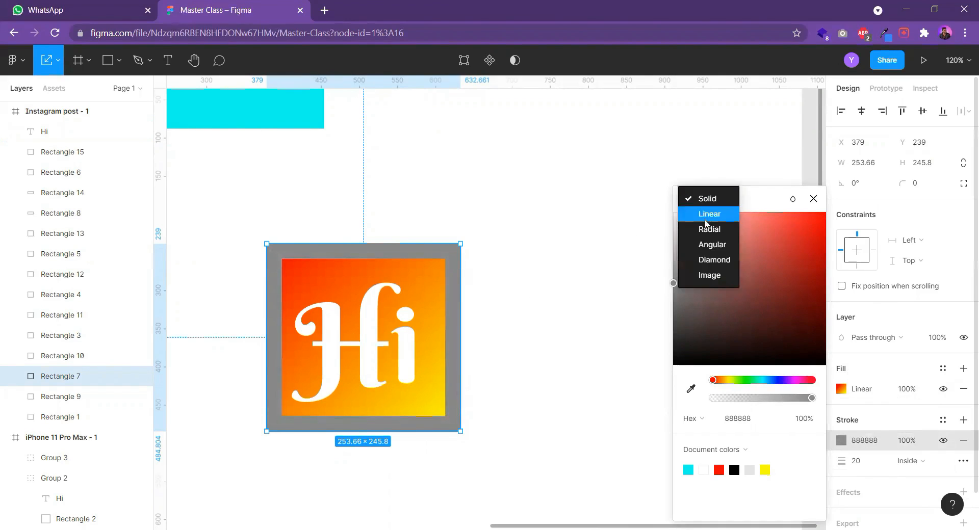
click(708, 218)
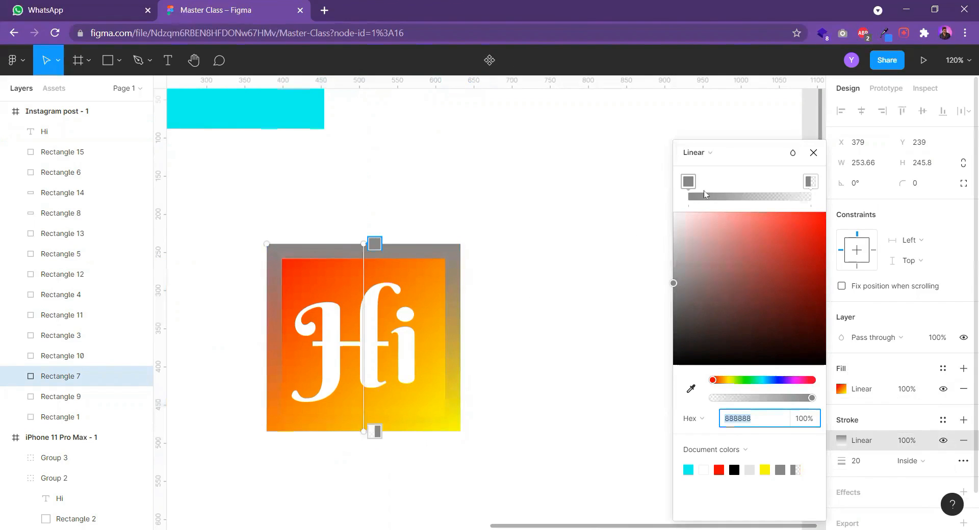
click(689, 181)
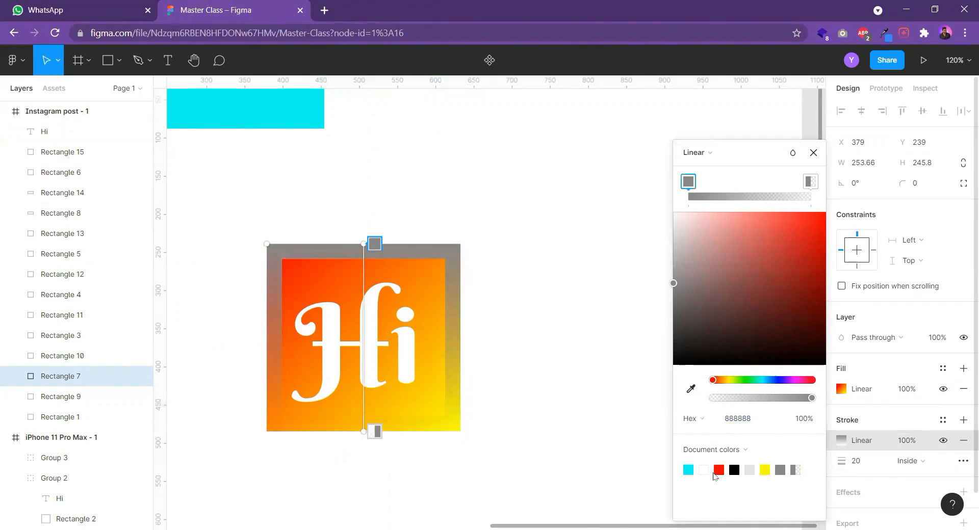
click(767, 474)
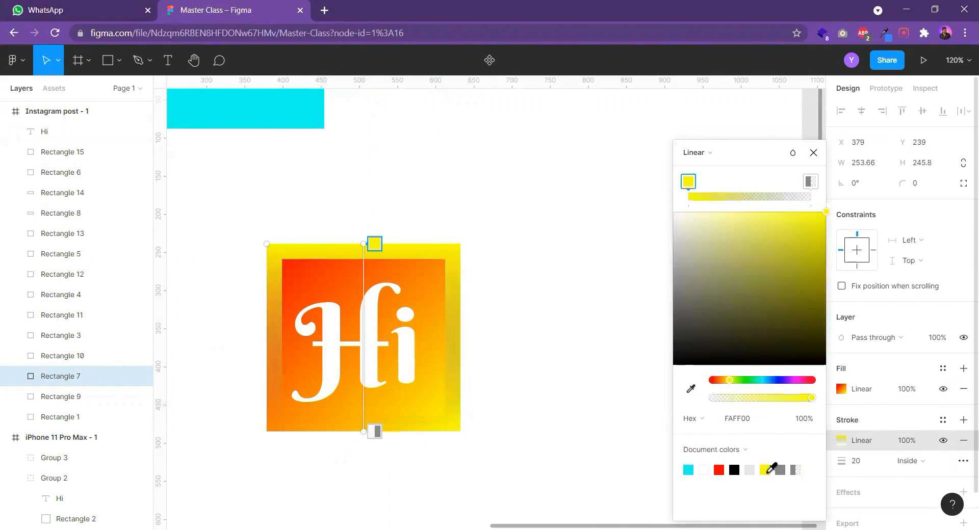
click(811, 183)
click(719, 469)
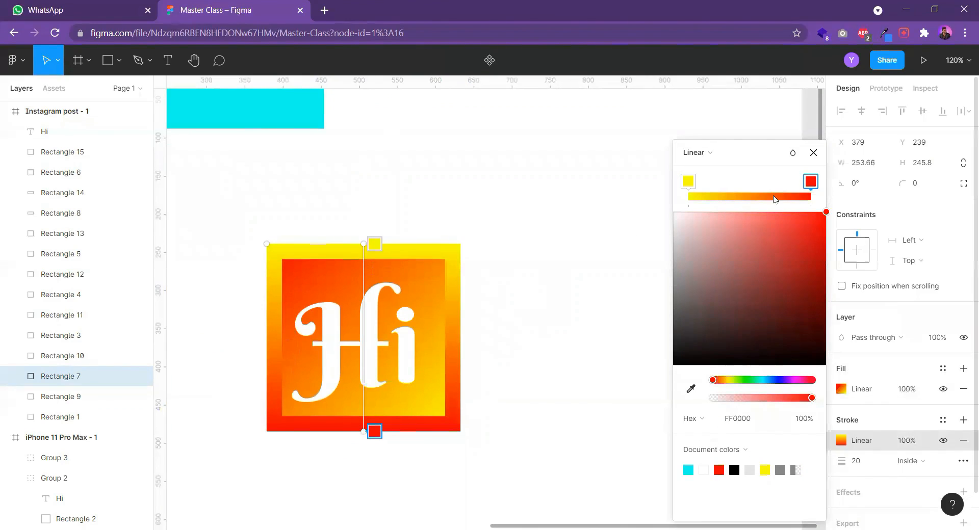
drag(360, 242, 267, 243)
drag(372, 430, 464, 428)
Set the gradient square's stroke width to 10, reduce it to 7, and deselect the square
click(880, 466)
text(10)
key(Return)
click(881, 465)
text(7)
key(Return)
click(813, 152)
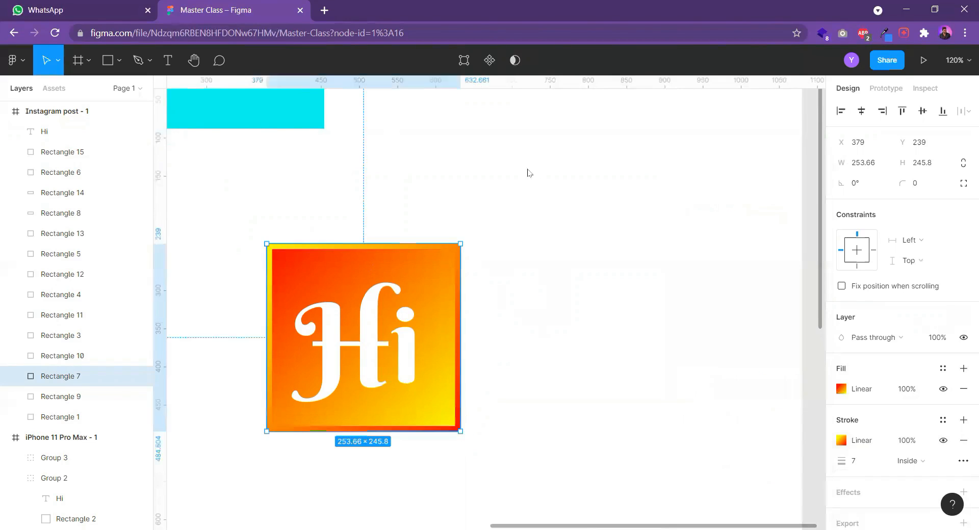
click(528, 172)
scroll(367, 367, down, 2)
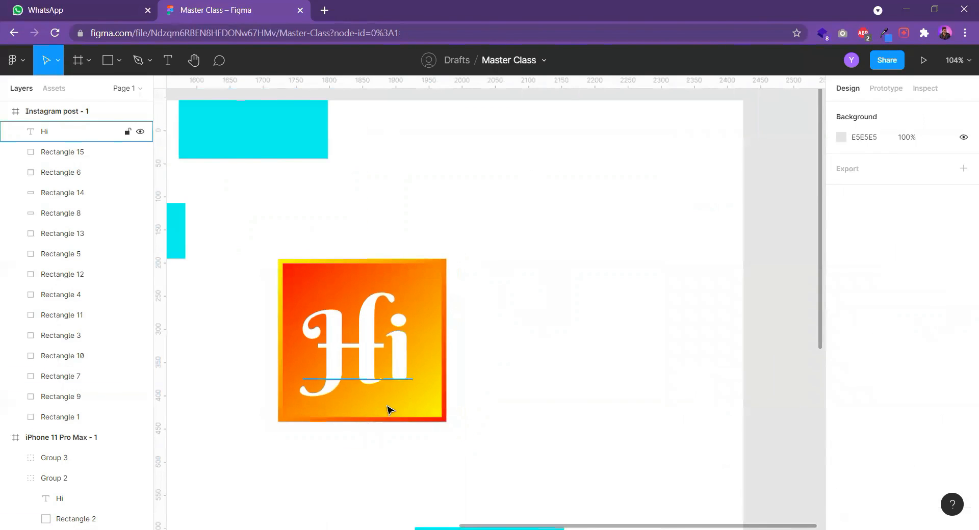
Add a drop shadow effect to the gradient square and look through its settings and the available effect types
click(322, 265)
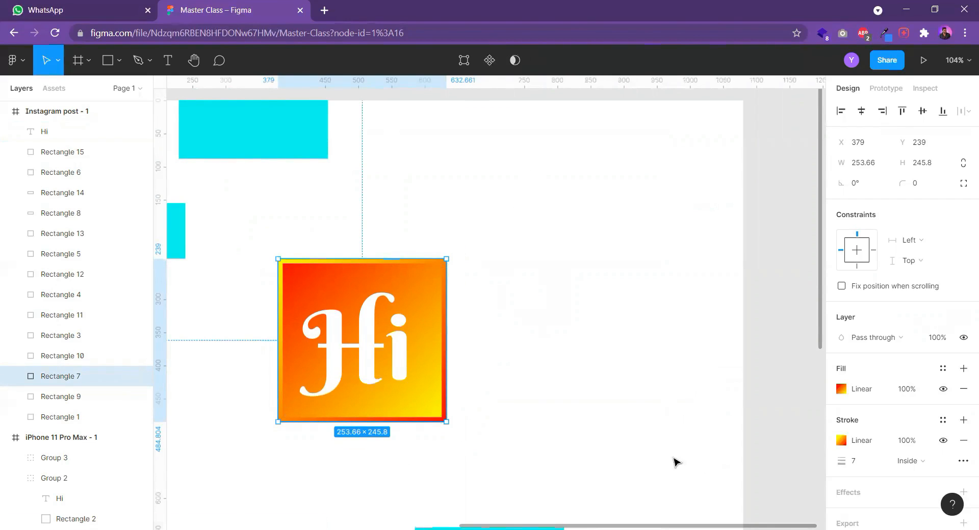
scroll(874, 362, down, 2)
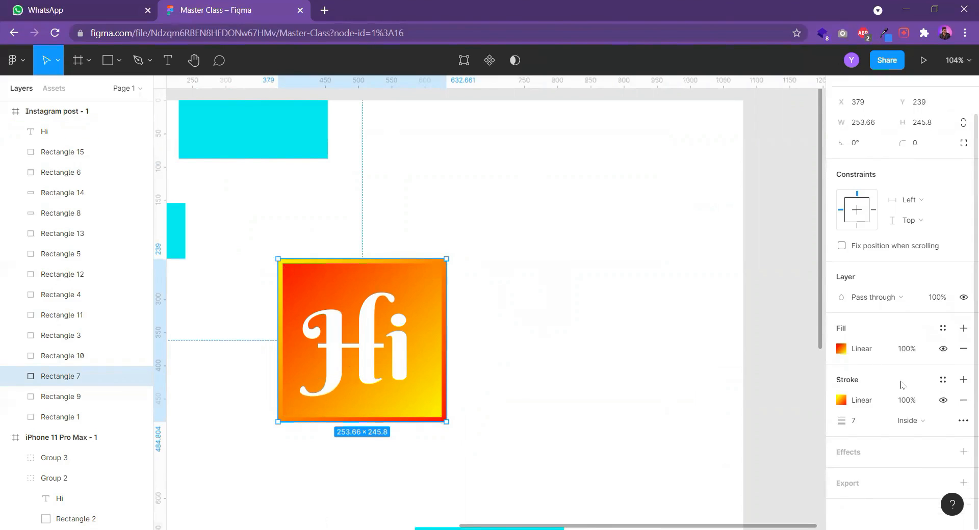
click(964, 458)
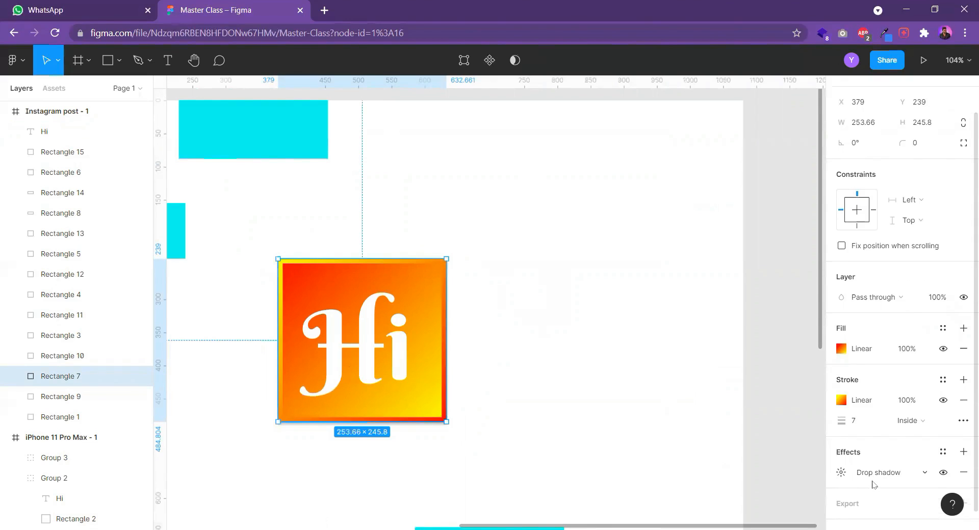
click(841, 473)
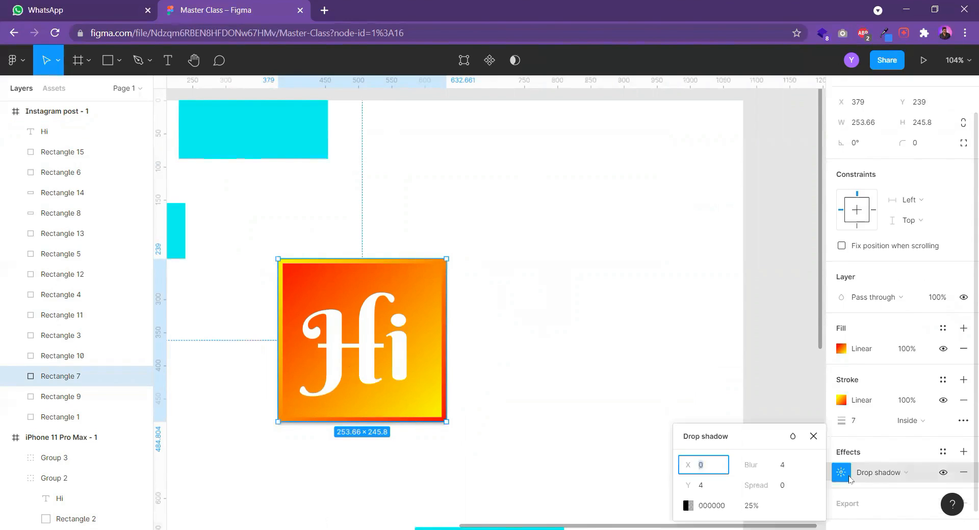
click(873, 475)
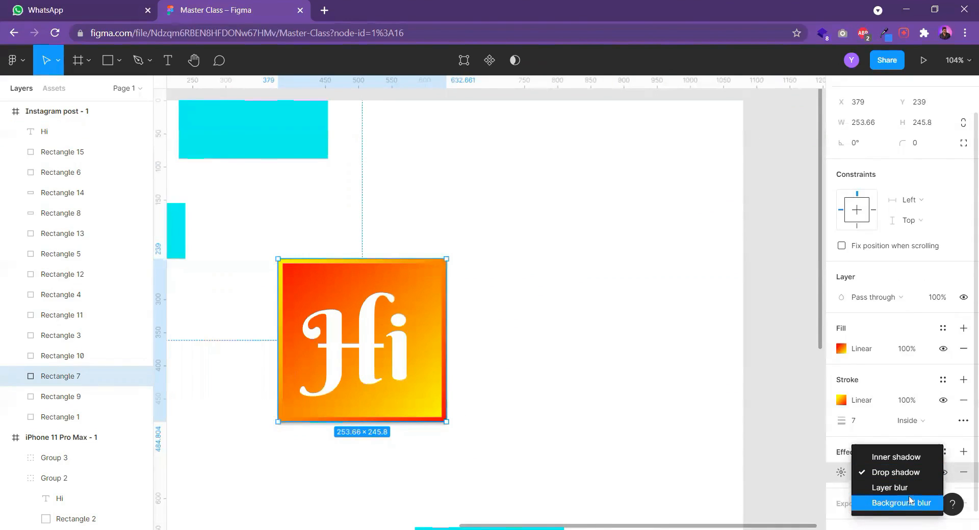
click(840, 440)
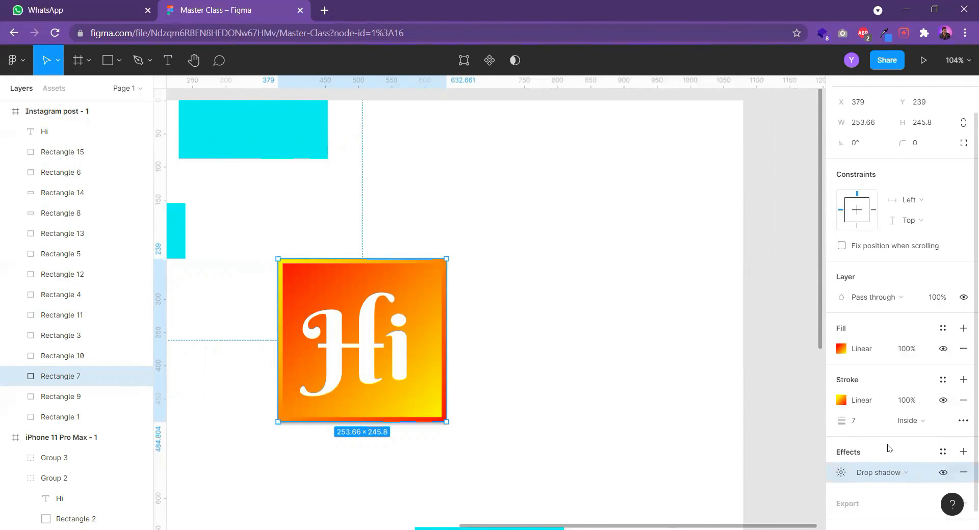
Reselect the gradient square and add a 1x PNG export setting to it
click(708, 400)
click(407, 300)
click(444, 314)
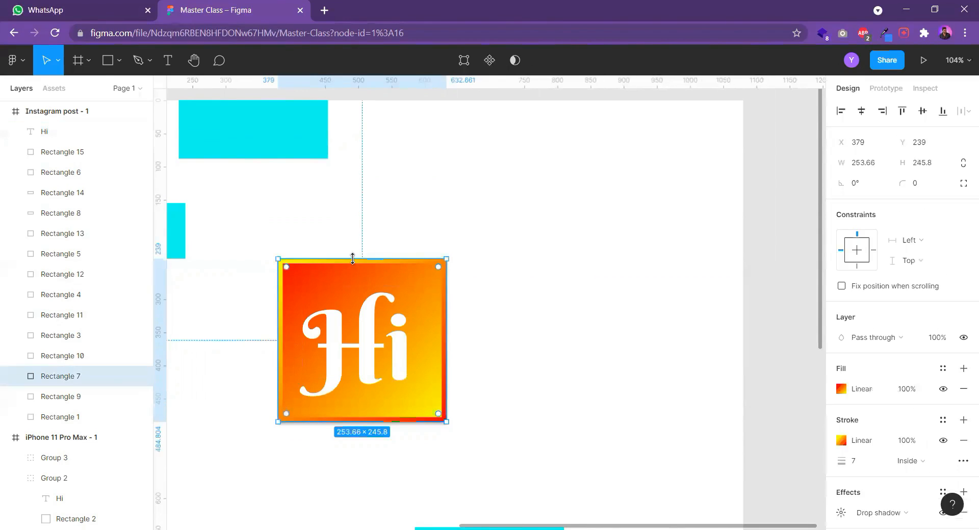
scroll(897, 357, down, 2)
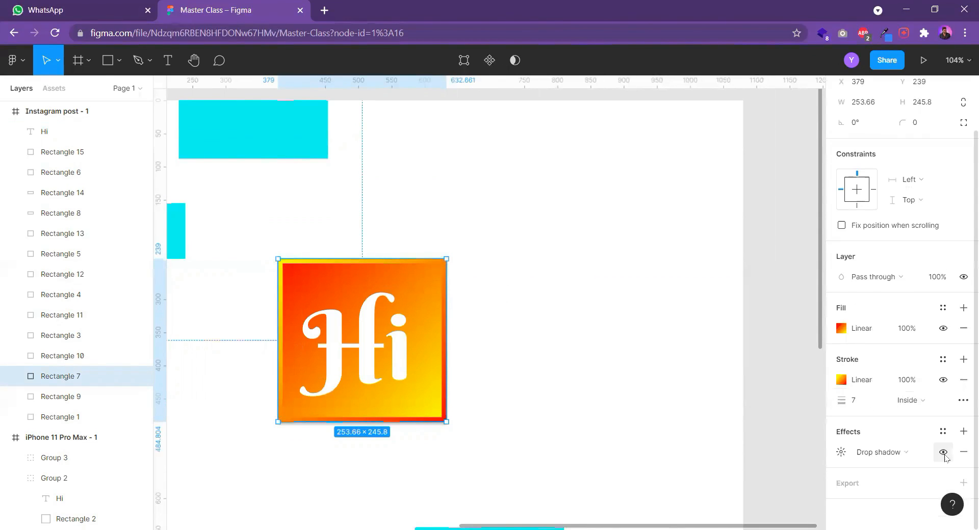
click(964, 483)
scroll(949, 459, down, 2)
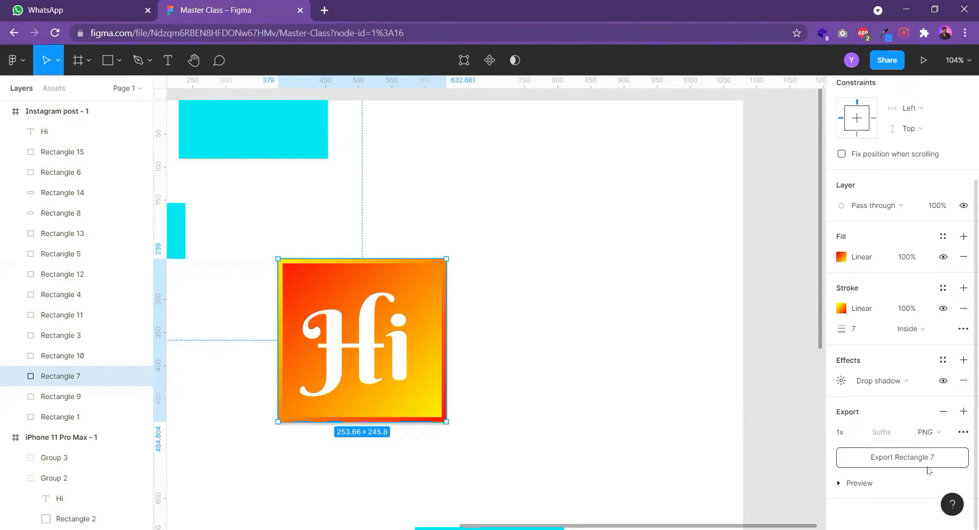
click(576, 326)
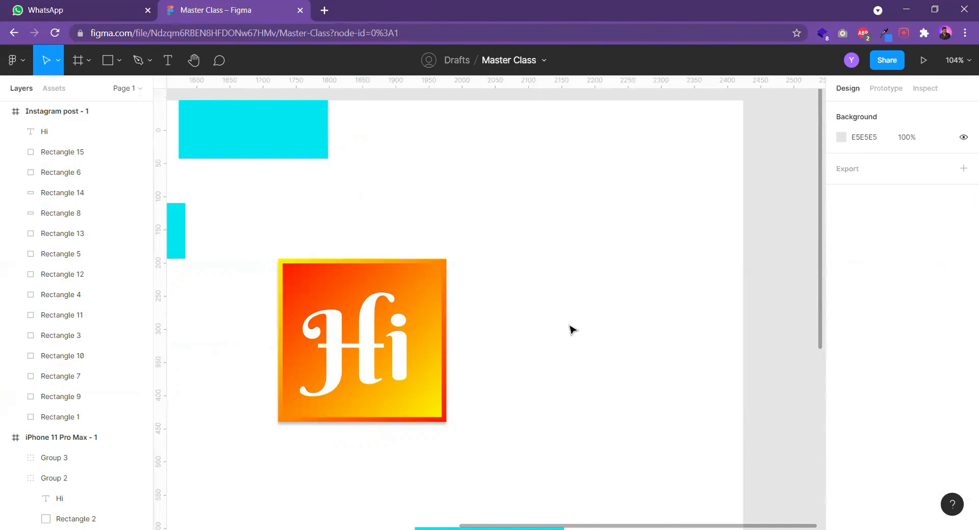
Move the lower-middle cyan square out of the Instagram frame onto the empty canvas left of the iPhone frame, at about X -158, Y 926
scroll(589, 367, down, 5)
scroll(612, 394, down, 5)
drag(594, 321, 547, 201)
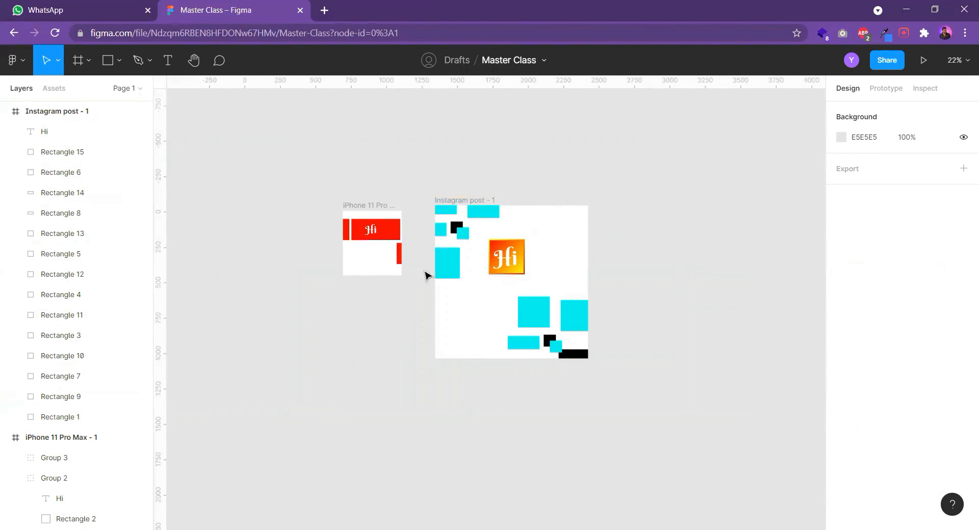
drag(536, 316, 291, 359)
drag(441, 396, 639, 377)
drag(485, 346, 437, 340)
Place a 100 × 100 polygon on the empty canvas well to the left of the iPhone frame
click(118, 62)
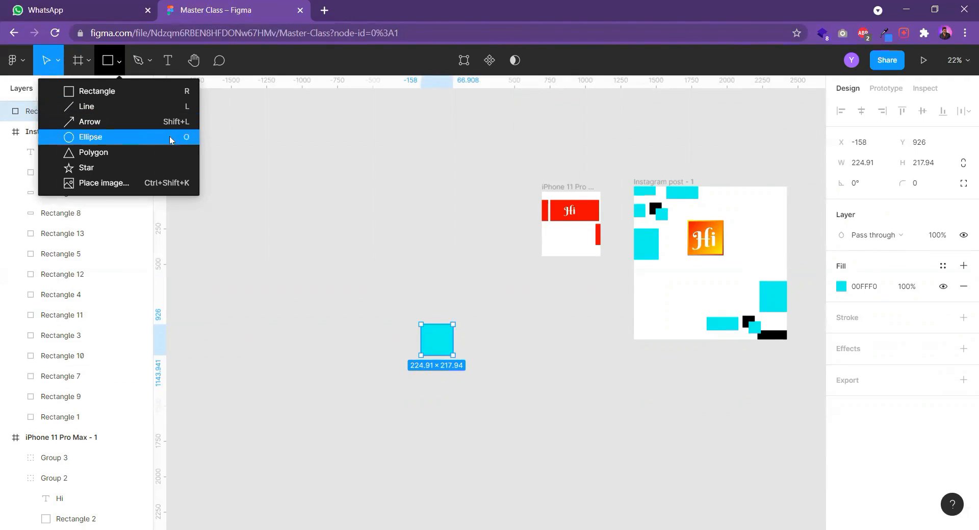
click(101, 149)
click(296, 210)
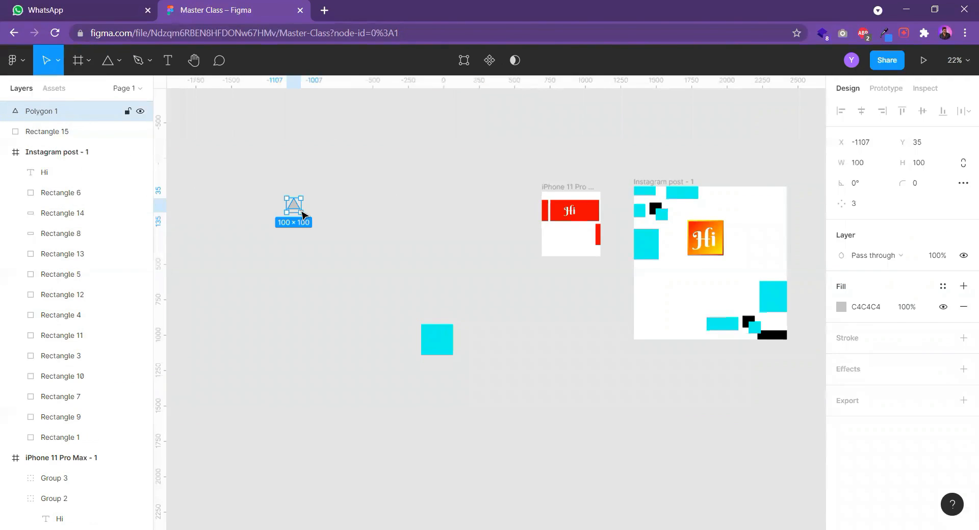
Raise the polygon's vertex count to 5 to make it a pentagon, and deselect it
scroll(296, 210, up, 10)
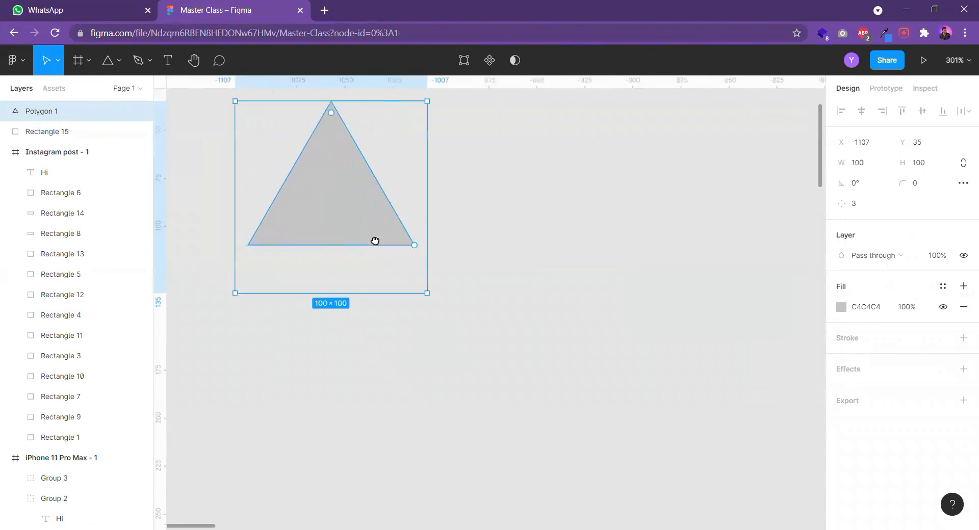
drag(482, 321, 472, 245)
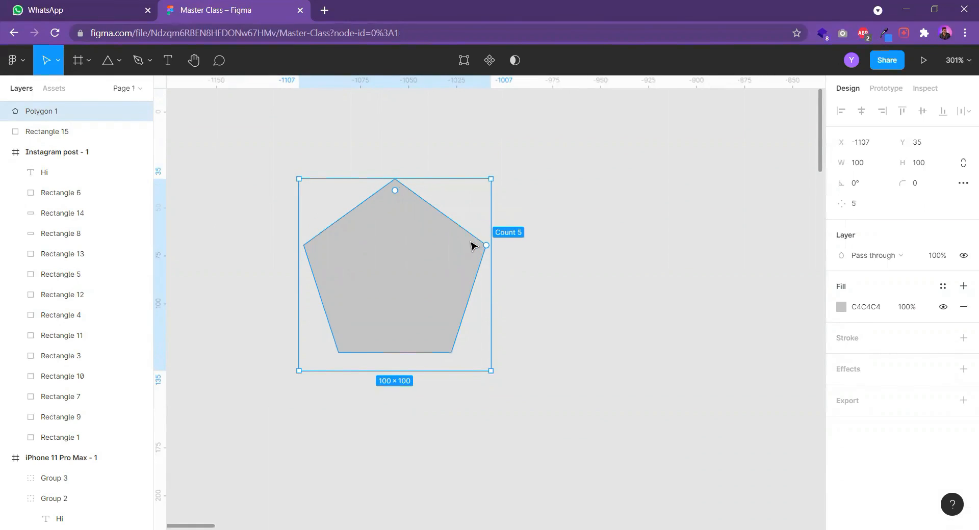
mouse_move(489, 249)
mouse_down()
mouse_move(481, 234)
mouse_move(486, 252)
mouse_up()
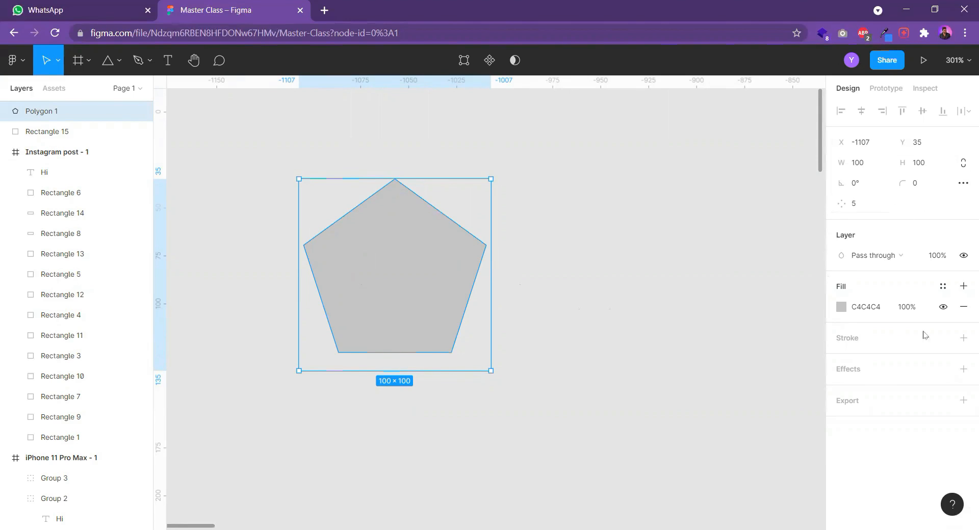
click(615, 345)
scroll(536, 310, down, 3)
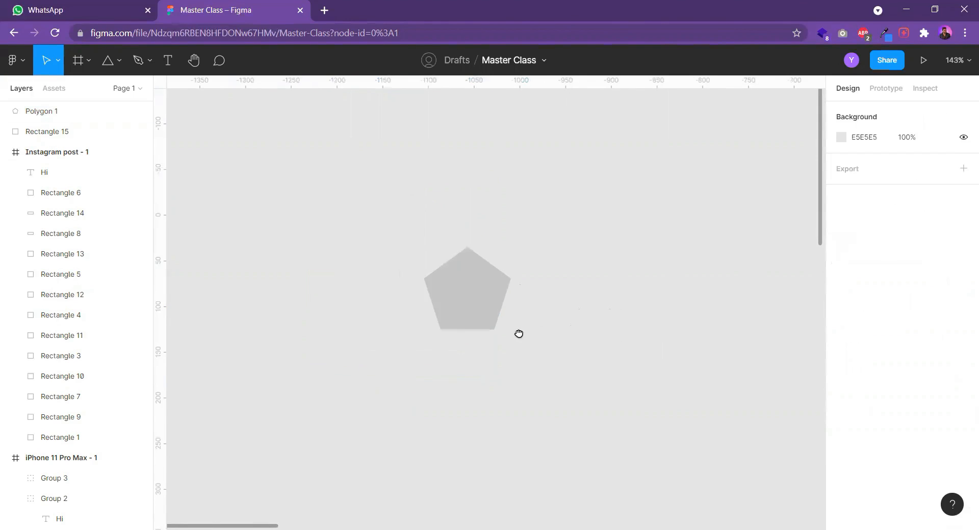
drag(518, 333, 413, 327)
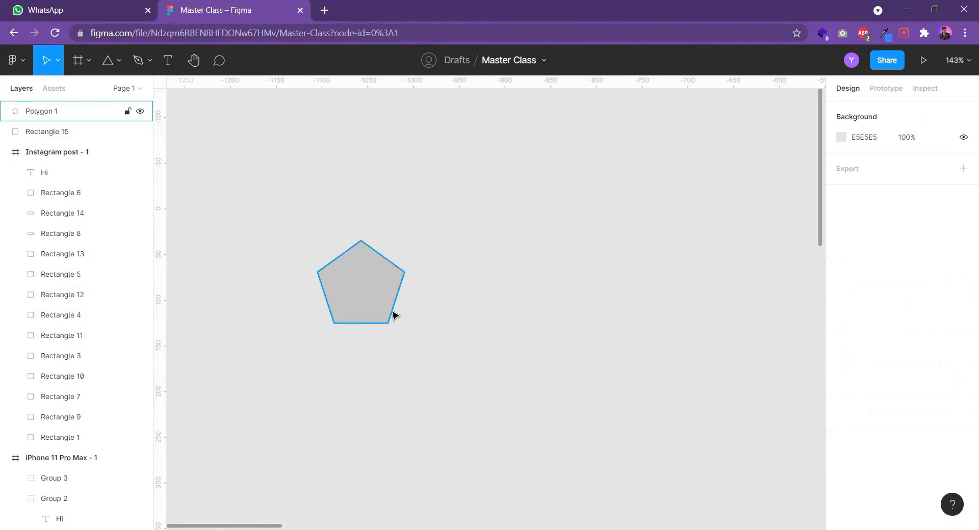
Draw an open zigzag path of straight segments, about 335 × 340, with the Pen tool just right of the pentagon
click(119, 60)
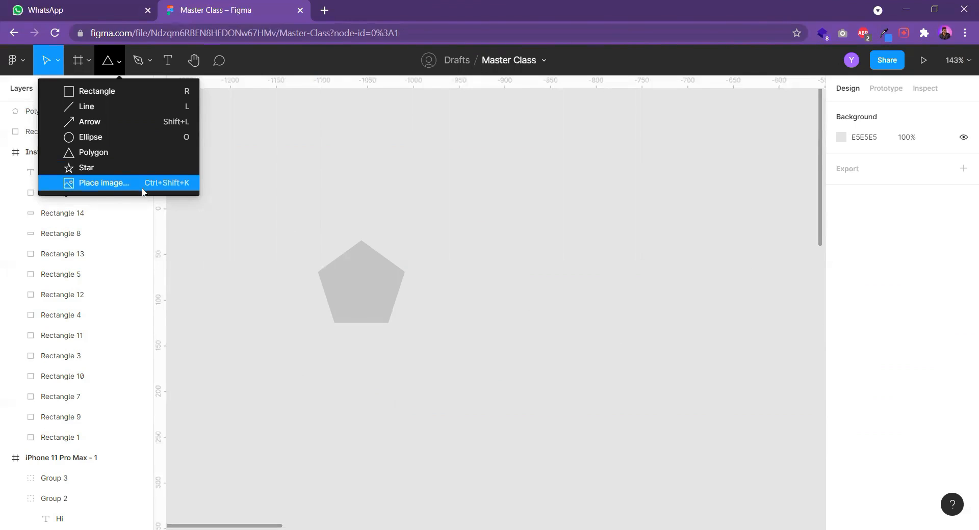
click(146, 67)
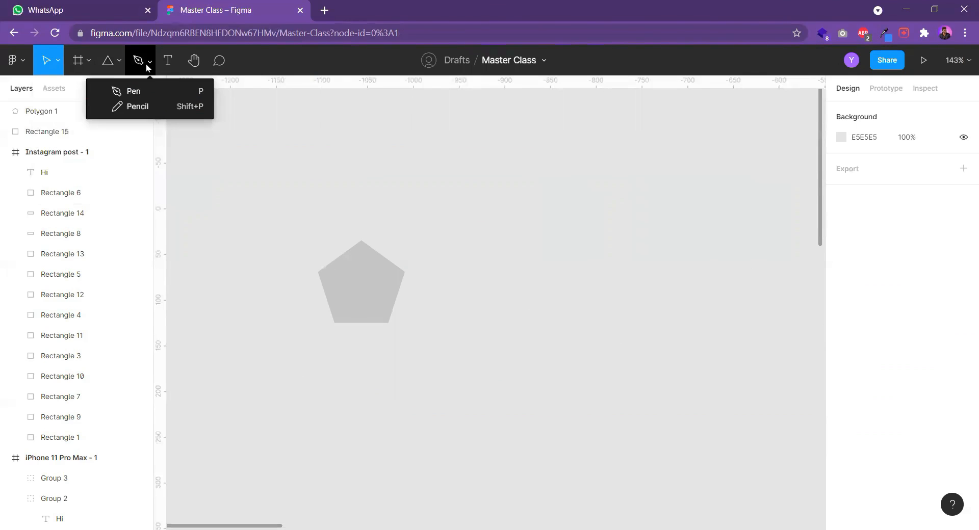
click(170, 93)
click(540, 175)
click(603, 372)
click(702, 165)
click(558, 119)
click(396, 119)
click(491, 176)
click(504, 277)
click(476, 402)
click(395, 430)
click(583, 425)
click(557, 309)
click(517, 242)
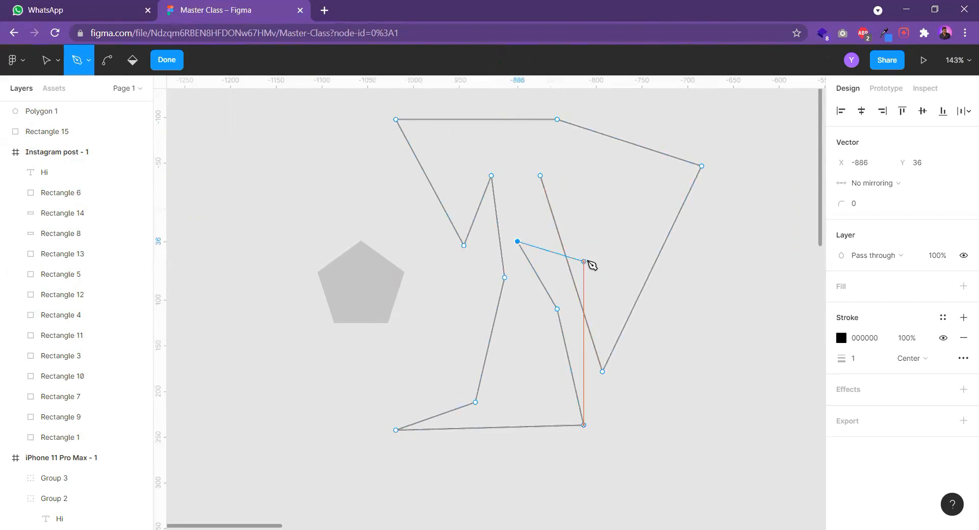
click(166, 60)
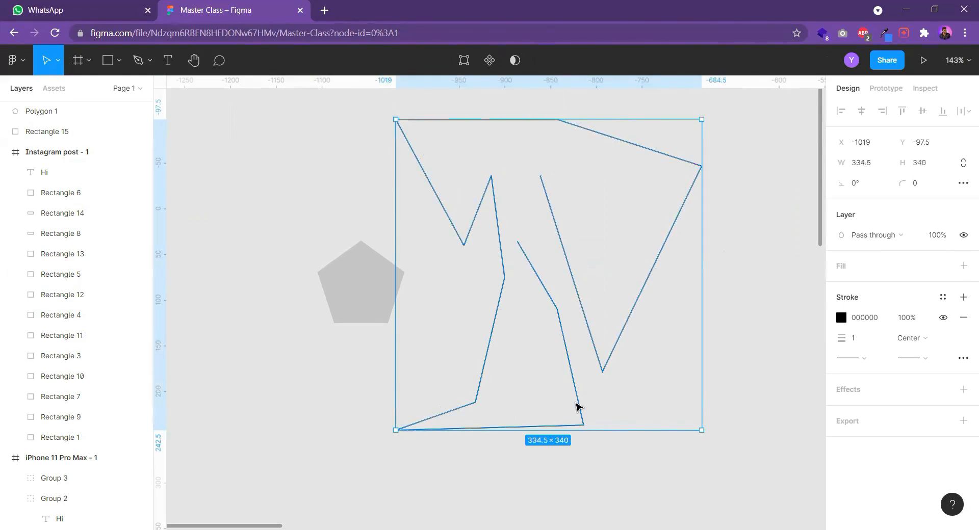
Draw a single straight diagonal line, about 450 × 211, rising to the right beside the zigzag path with the Pen tool
scroll(587, 377, right, 3)
scroll(552, 378, down, 3)
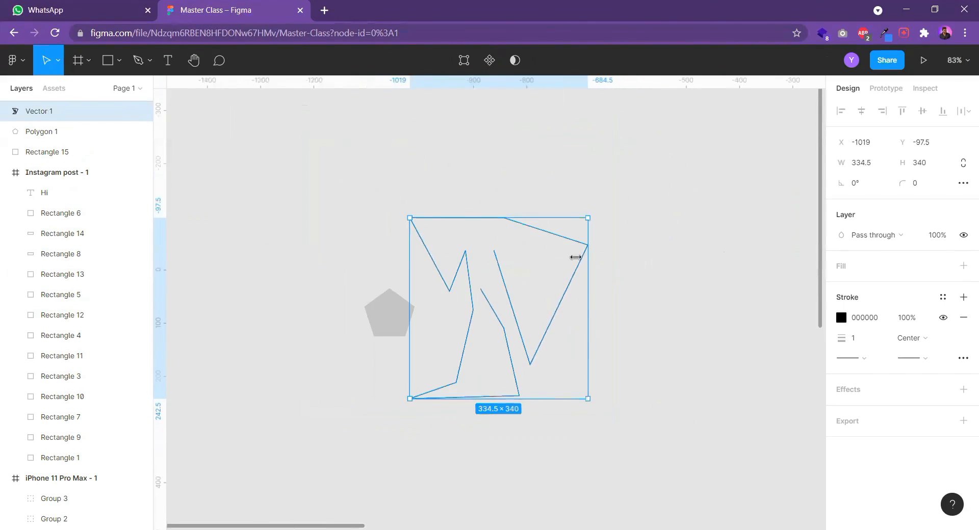
scroll(527, 398, right, 4)
scroll(527, 398, down, 1)
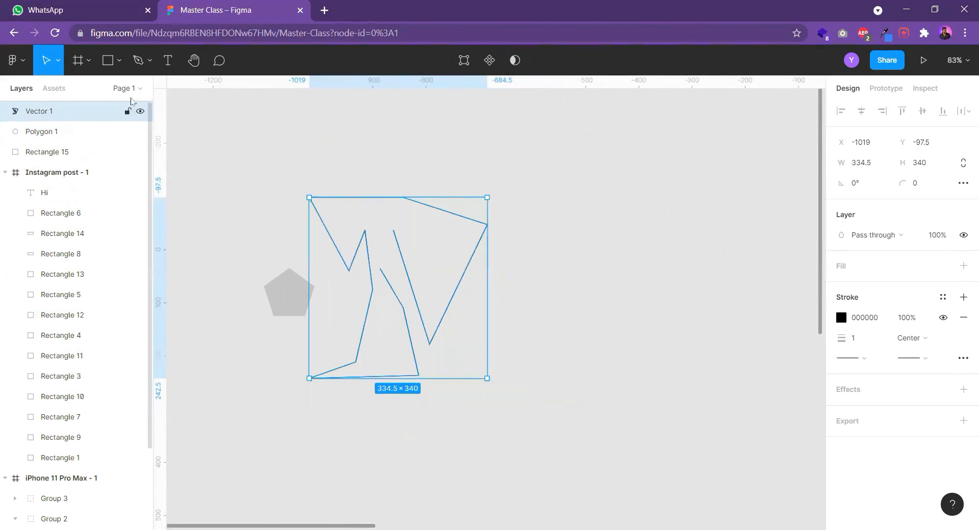
click(137, 61)
scroll(530, 306, right, 2)
scroll(531, 306, up, 1)
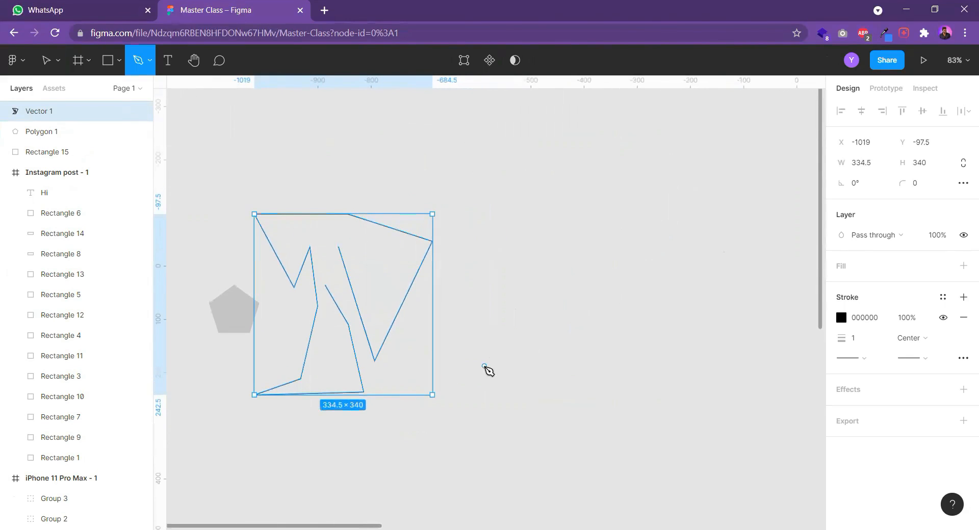
click(484, 365)
click(724, 253)
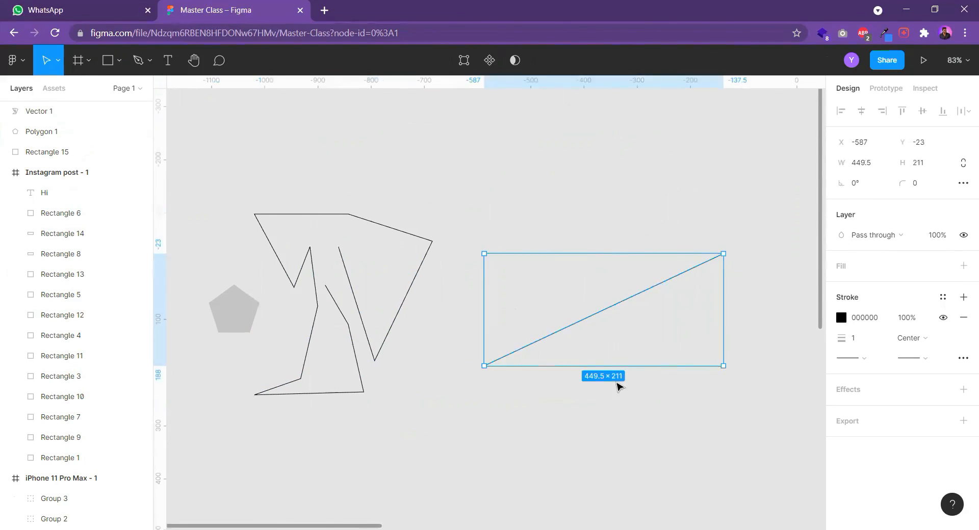
Bend the straight diagonal line into an arc, move its upper end's curve handle below it for an S-shape, and finish vector editing
scroll(561, 357, right, 3)
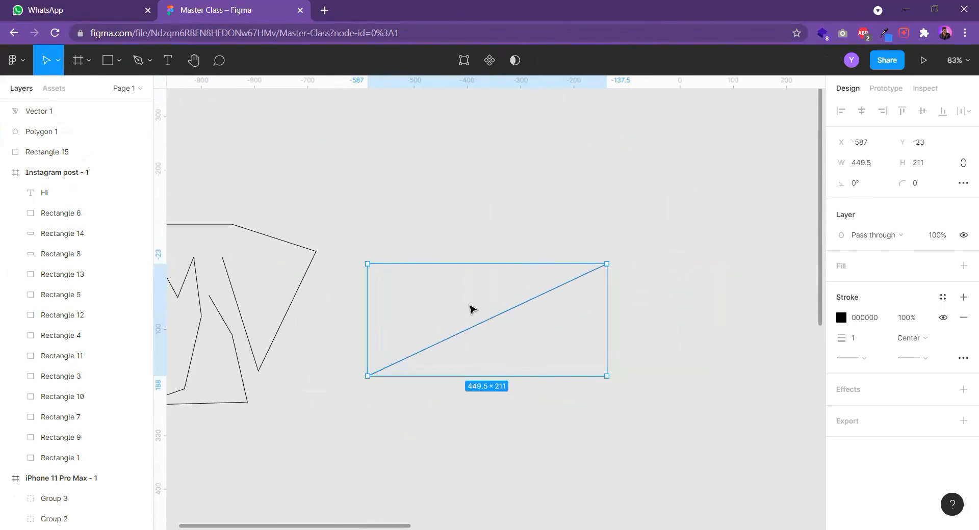
double_click(479, 328)
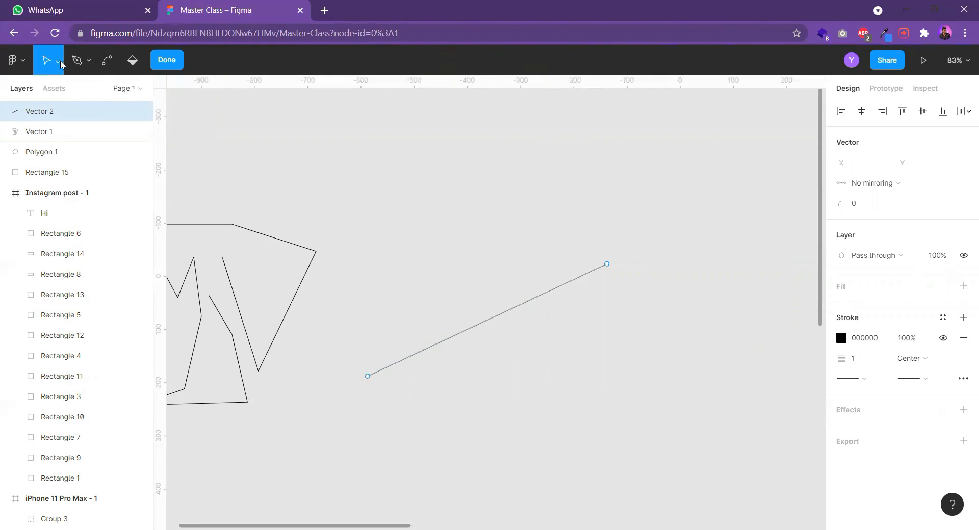
click(108, 64)
drag(487, 320, 437, 266)
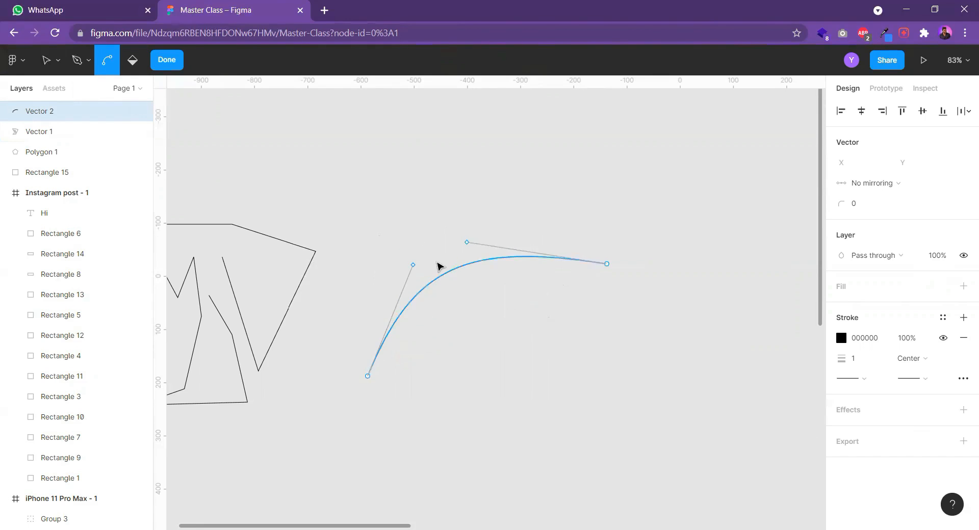
click(49, 64)
scroll(465, 259, up, 3)
drag(468, 233, 608, 432)
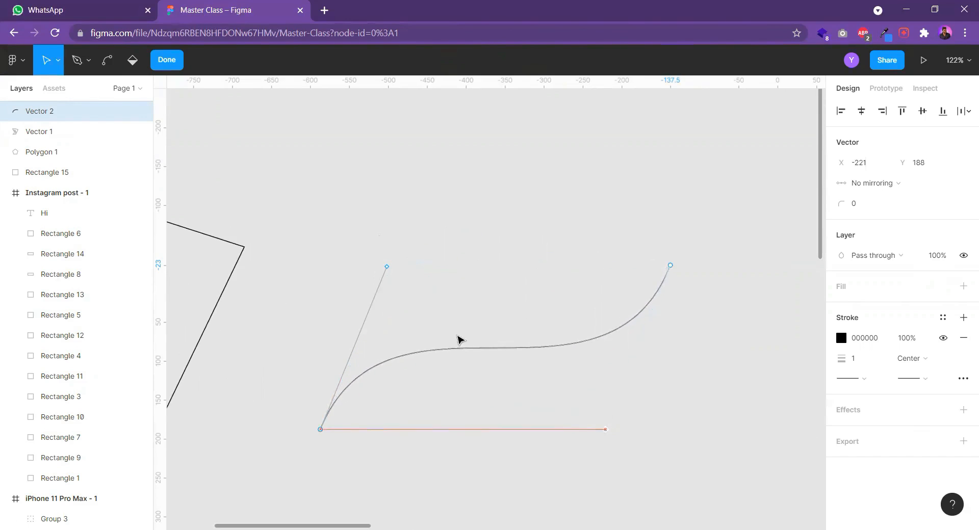
click(167, 60)
Set the S-curve's stroke weight to 20 and deselect the curve
click(876, 345)
text(50)
key(Return)
click(868, 340)
text(20)
key(Return)
click(586, 277)
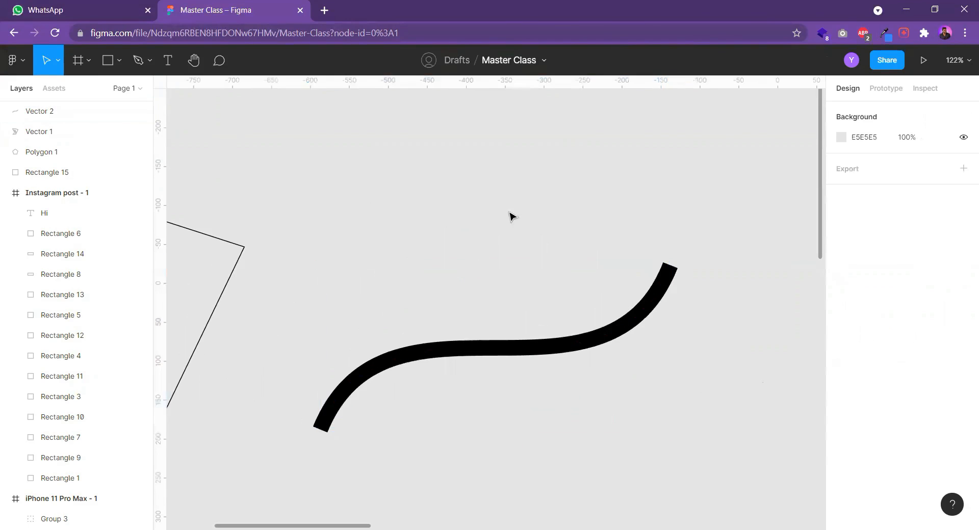
Draw a closed four-sided shape, about 257 × 169, just above the S-curve with the Pen tool
scroll(536, 320, down, 5)
scroll(330, 336, up, 3)
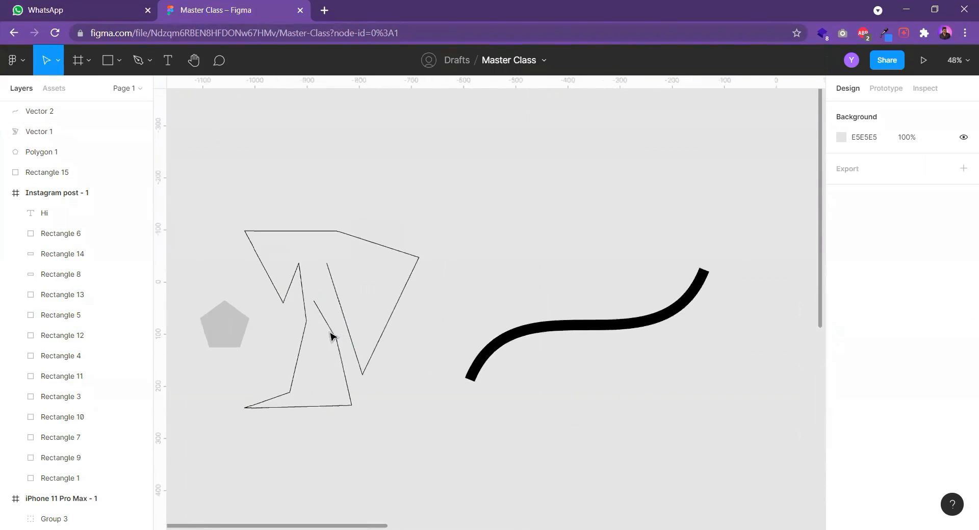
scroll(407, 368, down, 1)
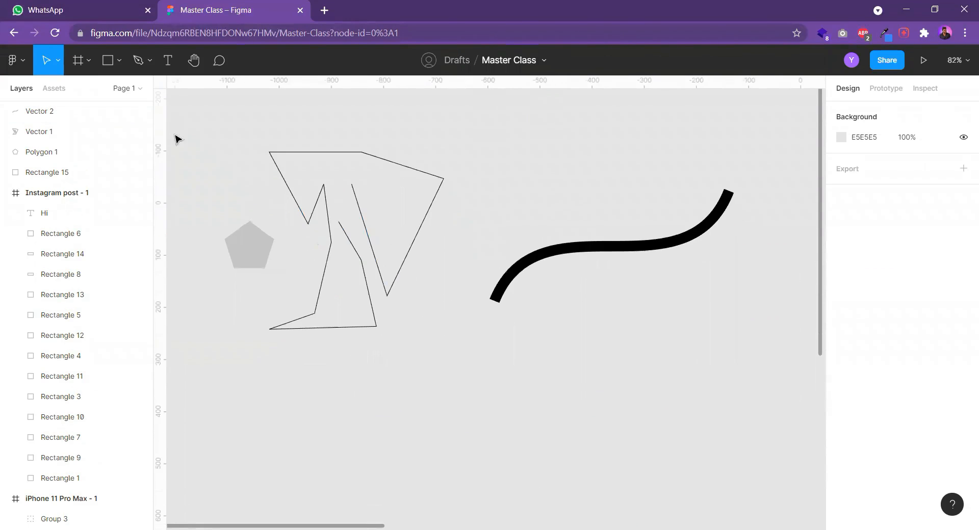
click(137, 60)
click(553, 136)
click(493, 203)
click(627, 197)
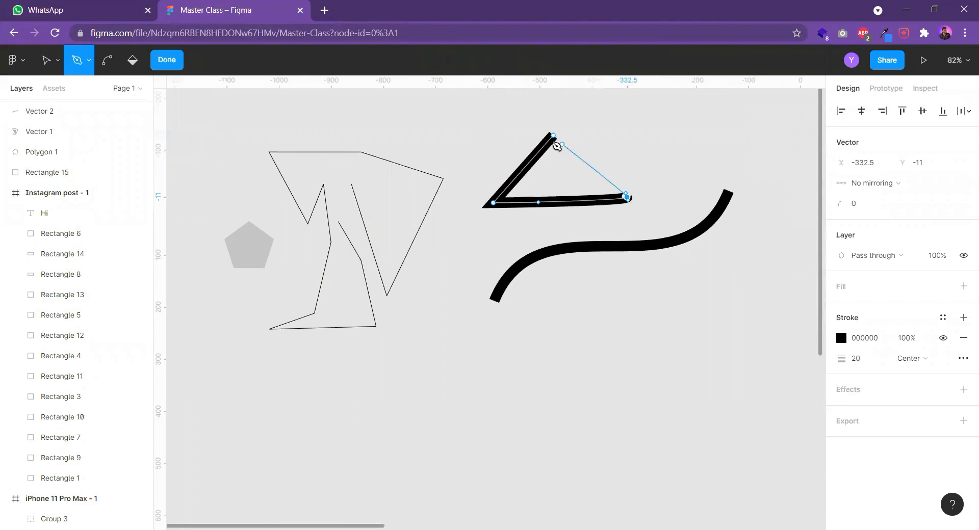
click(607, 115)
click(554, 136)
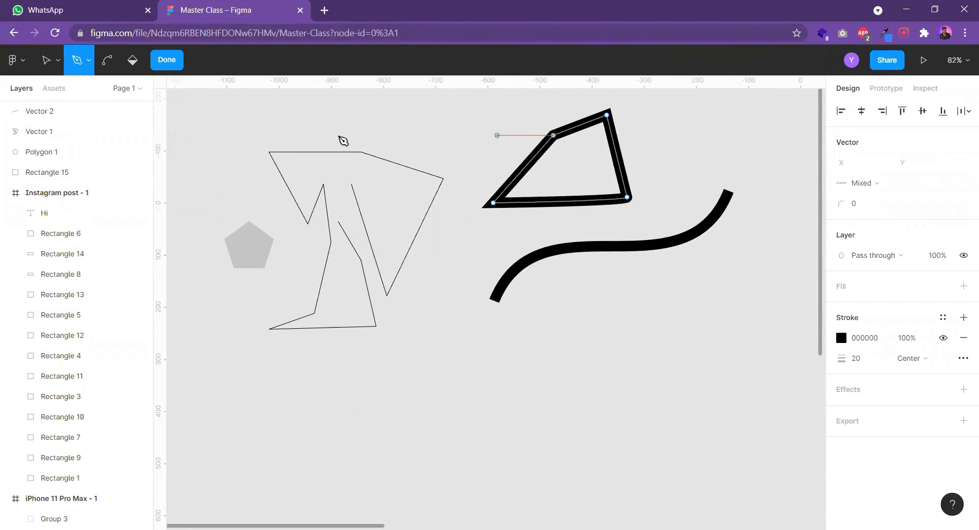
click(167, 60)
Draw a large freehand signature with an underline stroke below the S-curve using the Pencil tool
scroll(498, 306, right, 3)
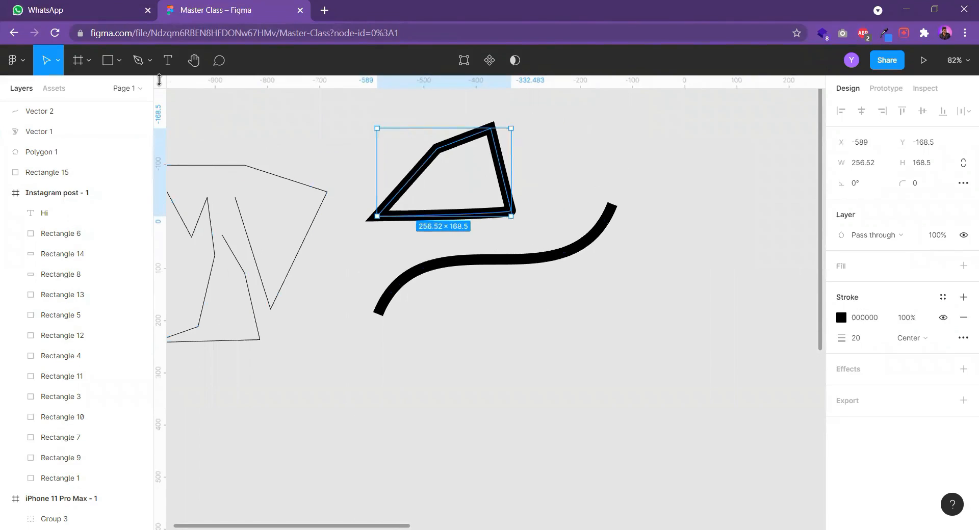
click(150, 64)
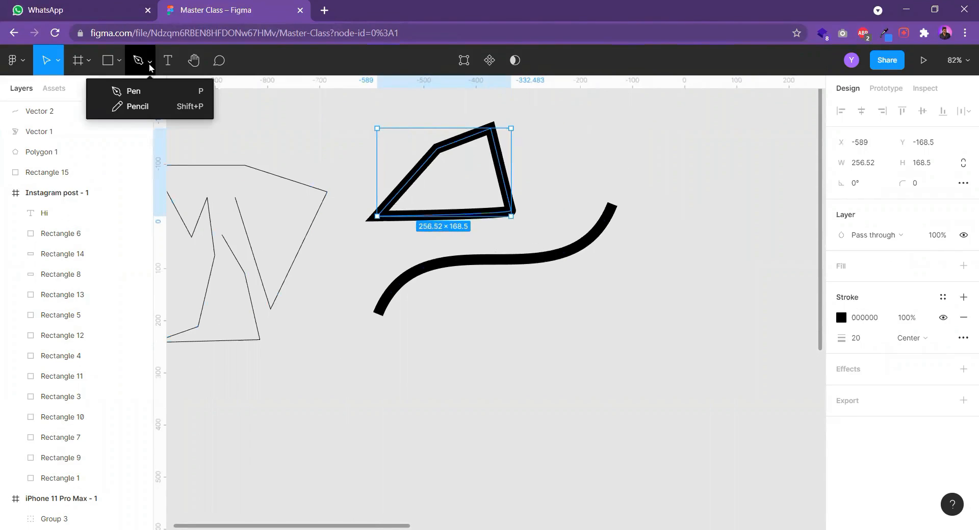
click(148, 105)
mouse_move(392, 342)
mouse_down()
mouse_move(312, 345)
mouse_move(423, 439)
mouse_up()
mouse_move(441, 404)
mouse_down()
mouse_move(461, 443)
mouse_move(516, 426)
mouse_move(536, 432)
mouse_move(164, 506)
mouse_move(623, 476)
mouse_up()
scroll(426, 352, down, 5)
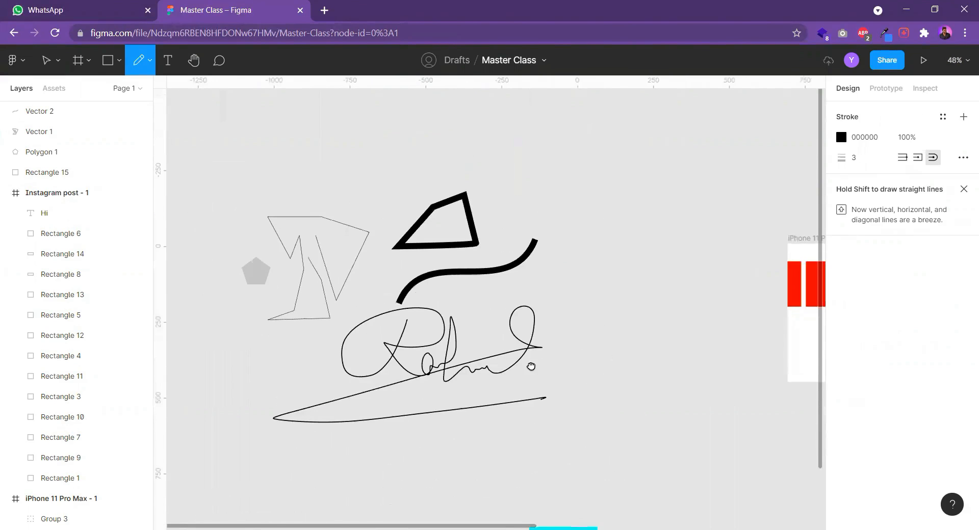
Draw a smaller freehand signature with the Pencil tool in the white lower area of the iPhone 11 Pro Max - 1 frame
scroll(525, 317, right, 1)
scroll(634, 376, right, 5)
scroll(566, 367, up, 5)
mouse_move(469, 355)
mouse_down()
mouse_move(440, 351)
mouse_move(551, 354)
mouse_move(553, 393)
mouse_up()
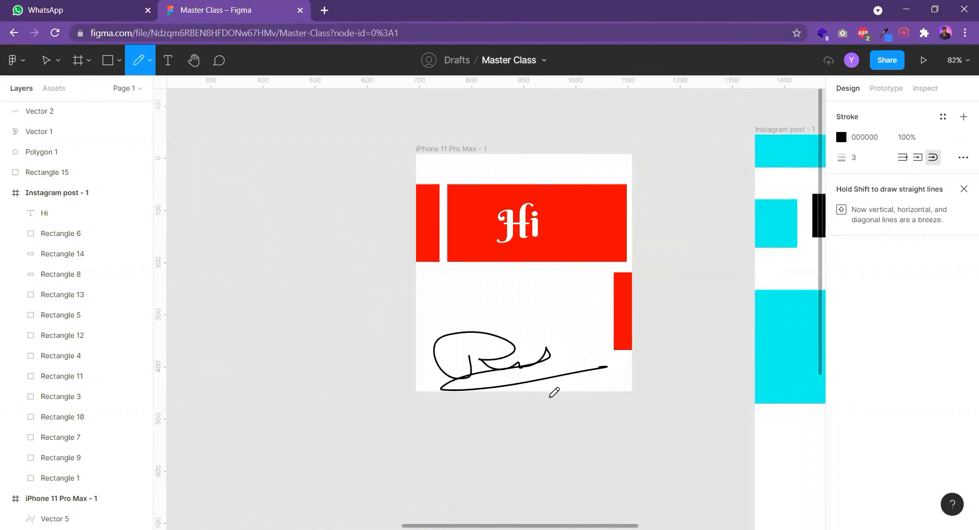
Add the text "dfhdsbjbcjsc" above the iPhone frame and move it up and to the left, to about X -119, Y -530
scroll(466, 421, down, 10)
scroll(526, 358, up, 5)
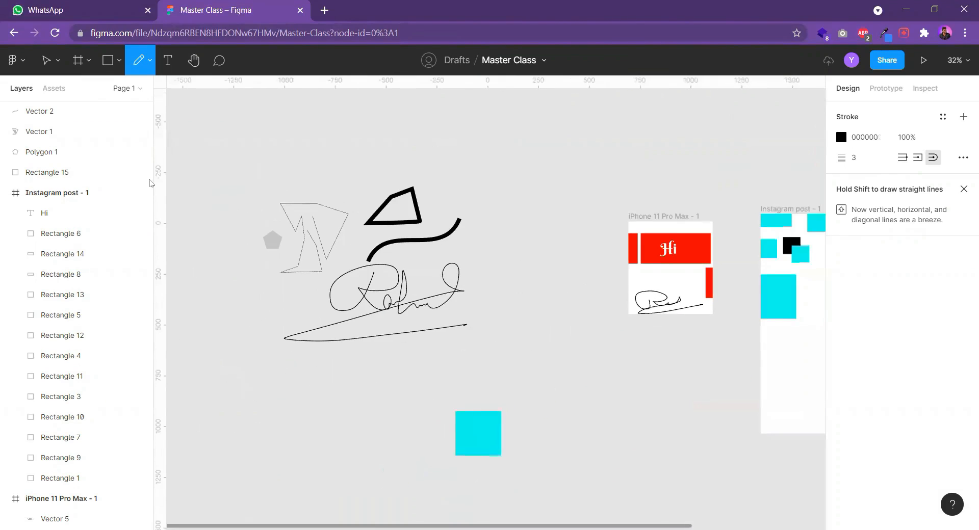
click(175, 58)
click(602, 180)
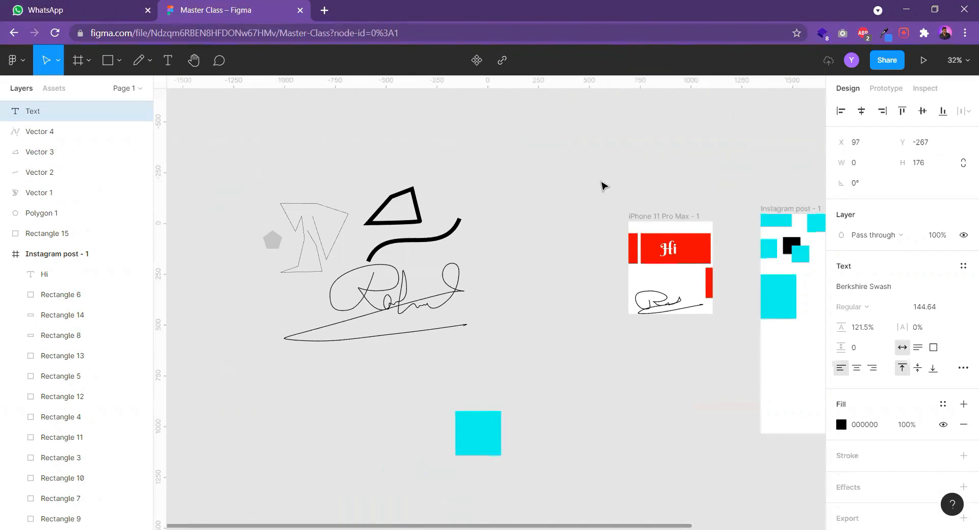
text(dfhdsbjbcjsc)
key(Escape)
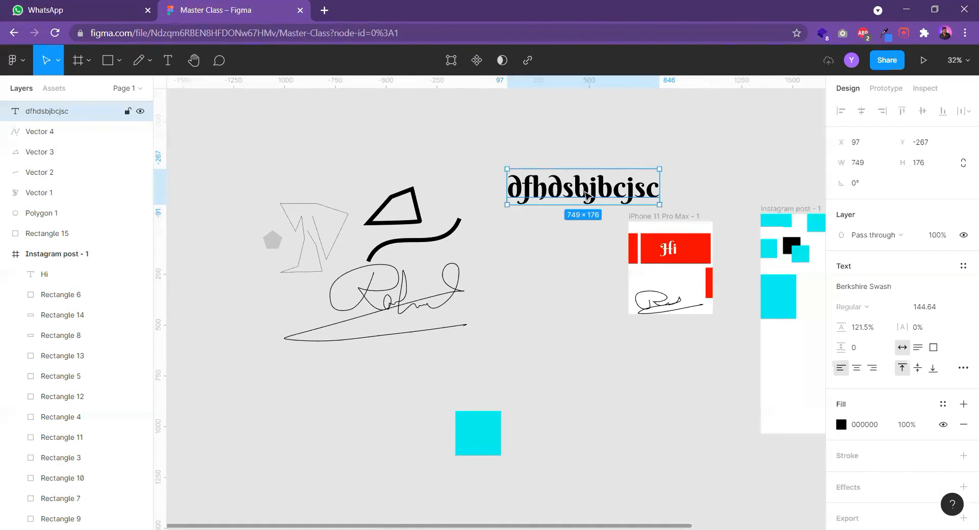
drag(587, 195, 543, 141)
Post the comment "this is red color" on the large red rectangle in the iPhone frame, and leave comment mode
click(192, 60)
drag(743, 443, 651, 510)
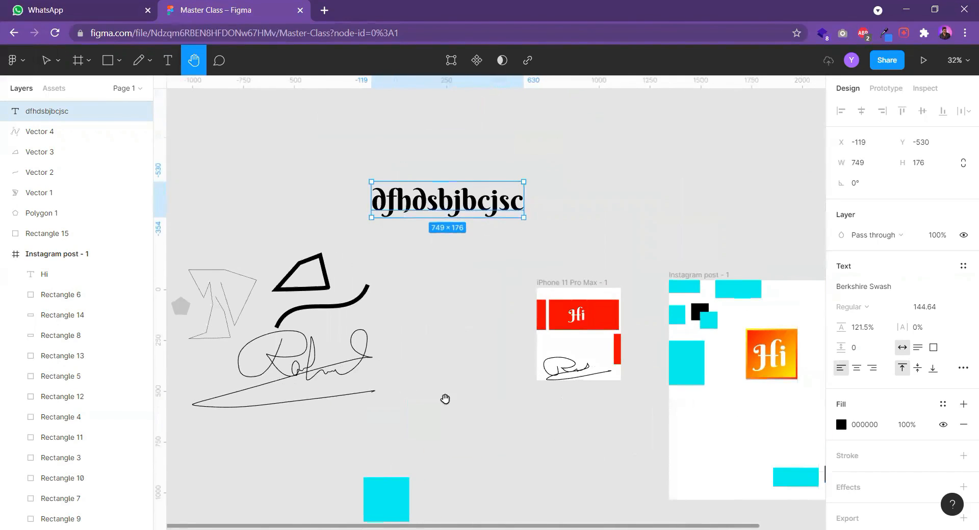
key(c)
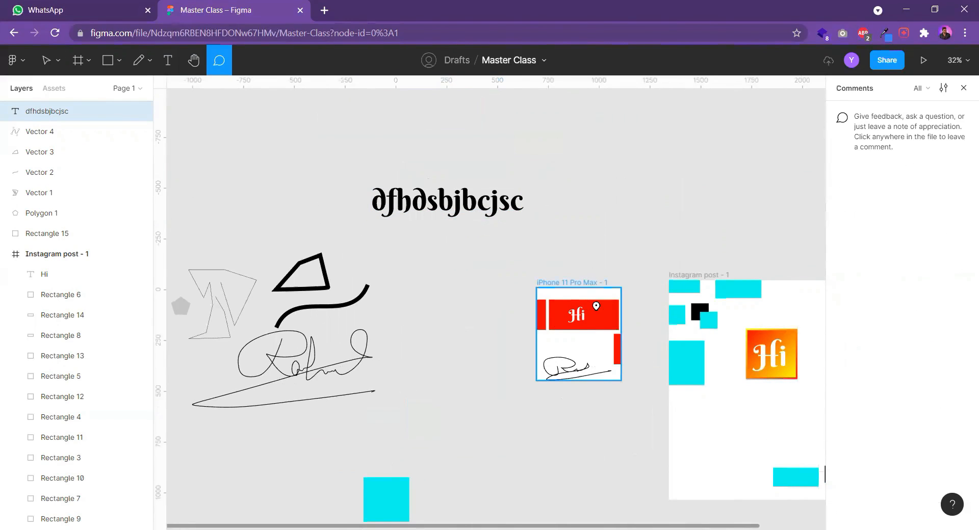
click(599, 308)
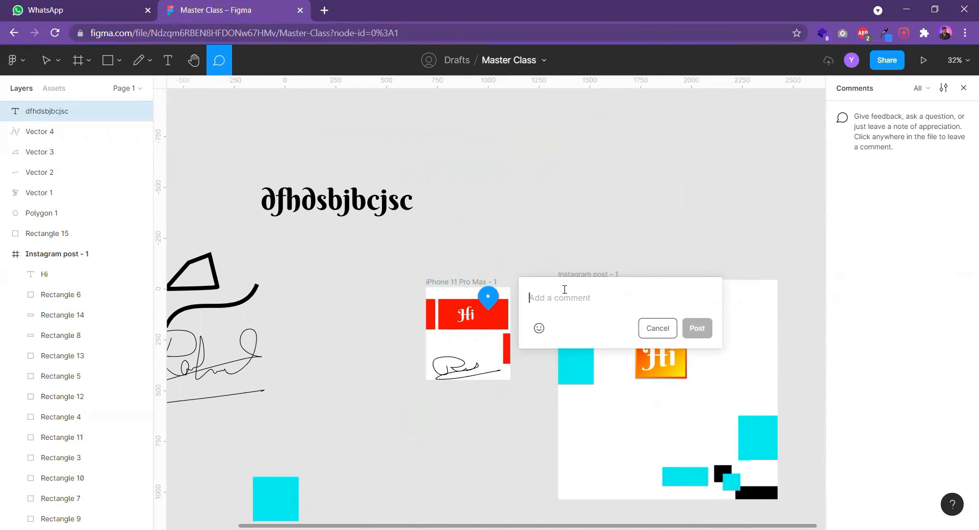
text(this is red color)
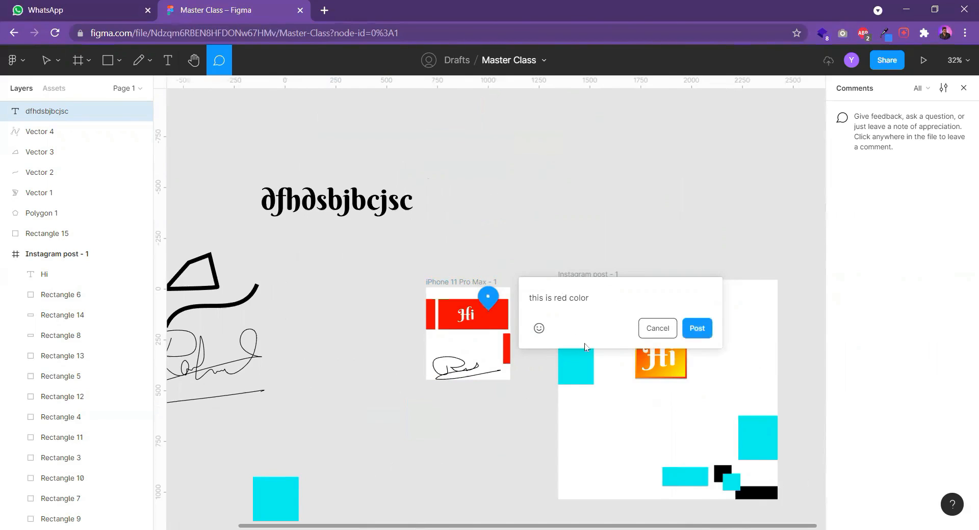
click(695, 329)
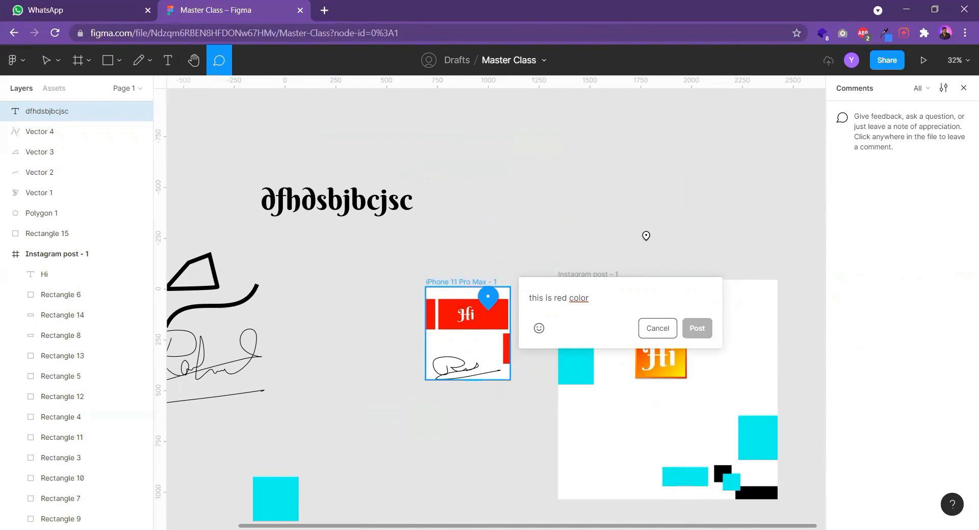
click(46, 60)
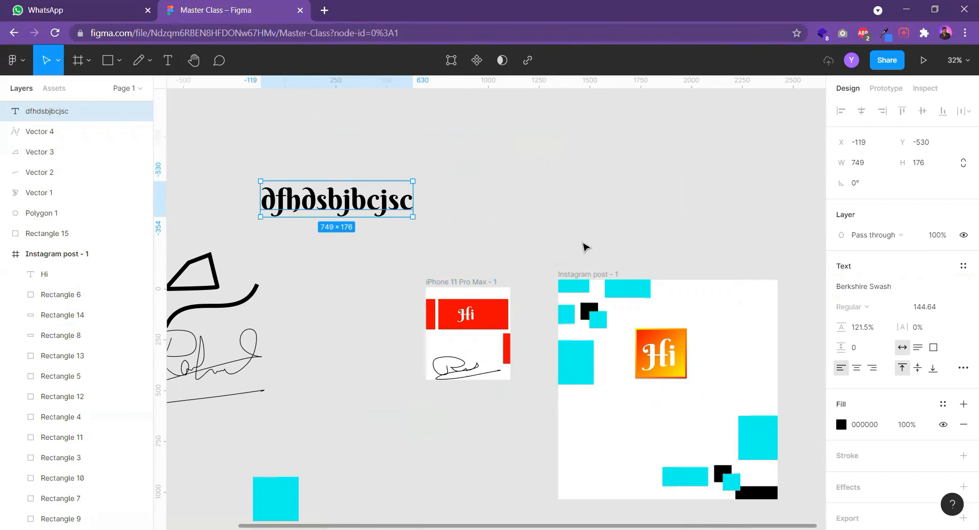
View the comments left on the page, return to the Move tool and clear the selection
click(221, 62)
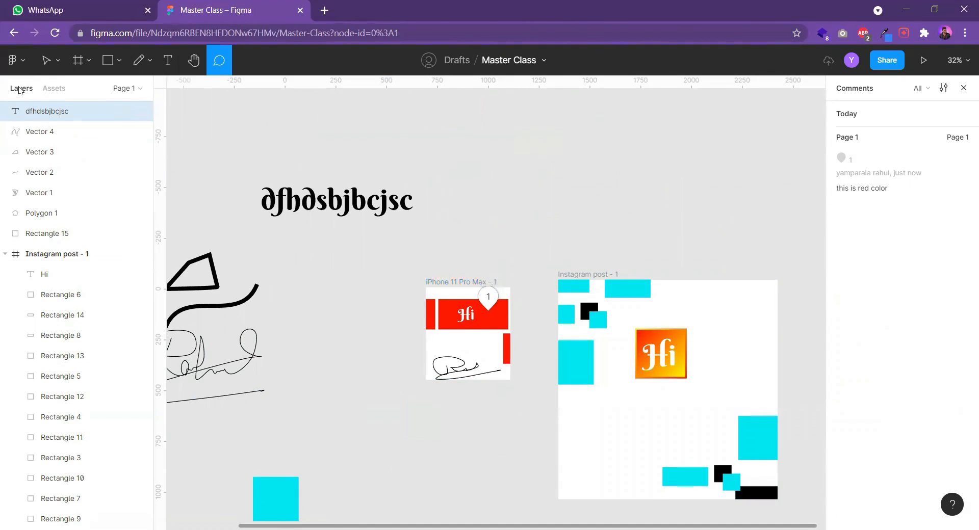
click(46, 60)
click(505, 247)
scroll(505, 247, down, 2)
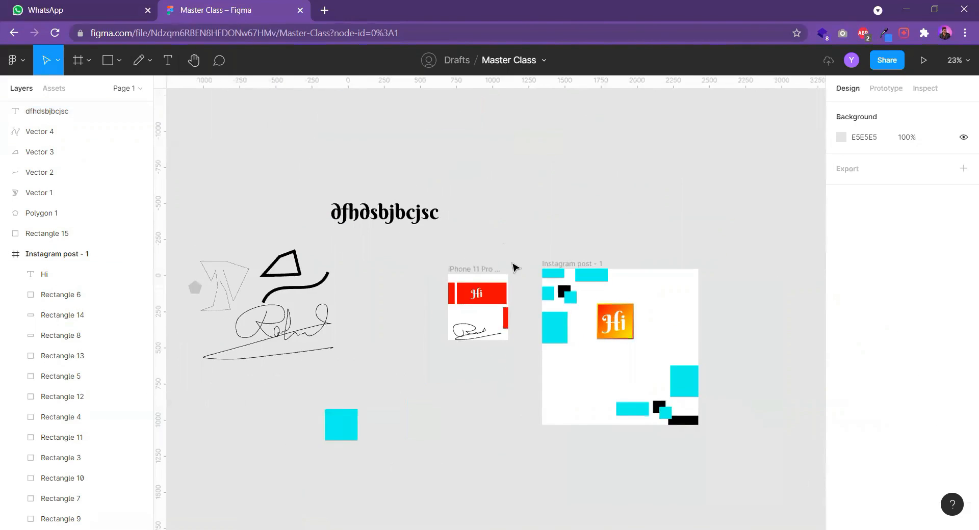
drag(512, 264, 490, 248)
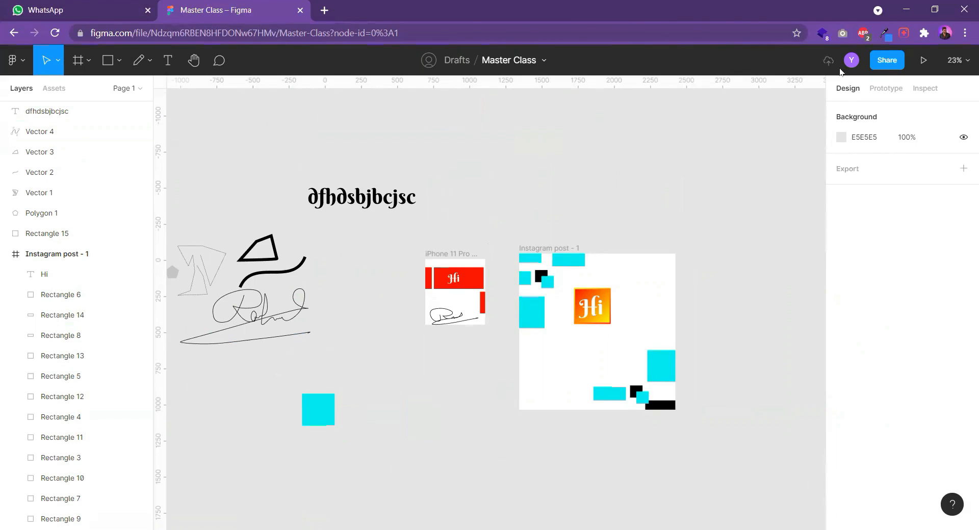
Review the file's invite and link-sharing options, and close the sharing dialog without inviting anyone
mouse_move(820, 60)
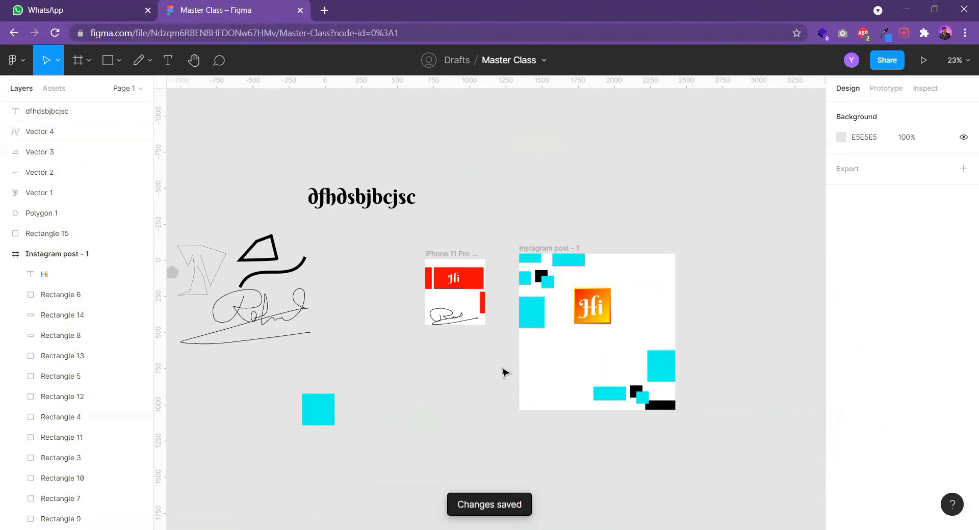
scroll(678, 270, right, 5)
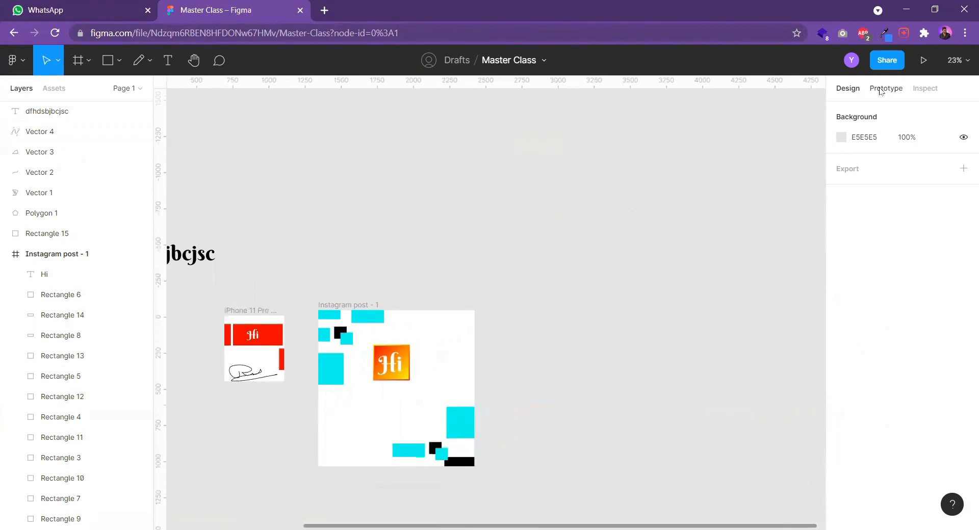
click(887, 60)
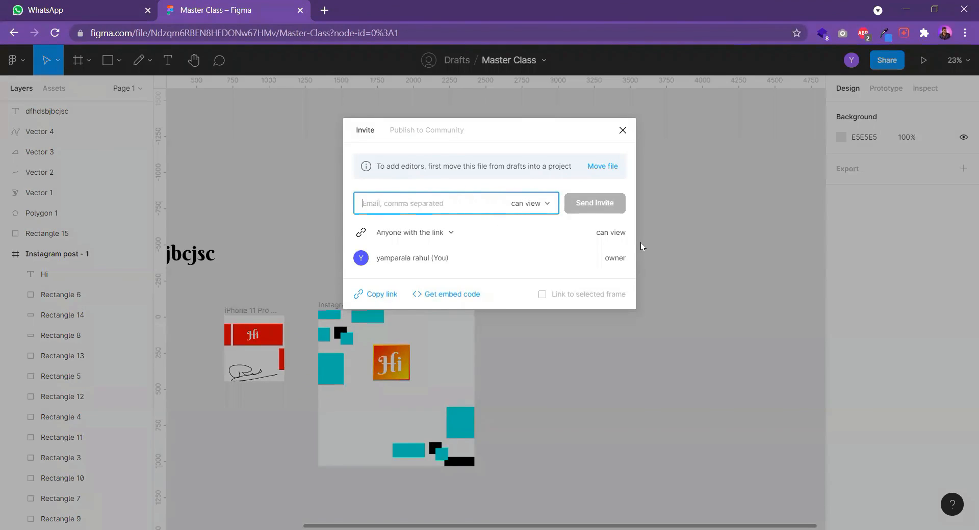
click(623, 130)
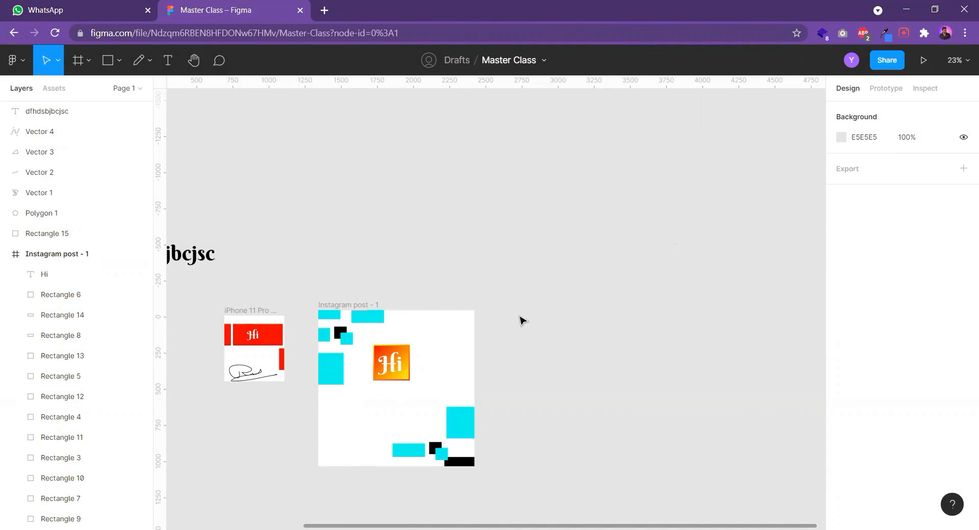
scroll(520, 320, left, 6)
scroll(520, 320, down, 2)
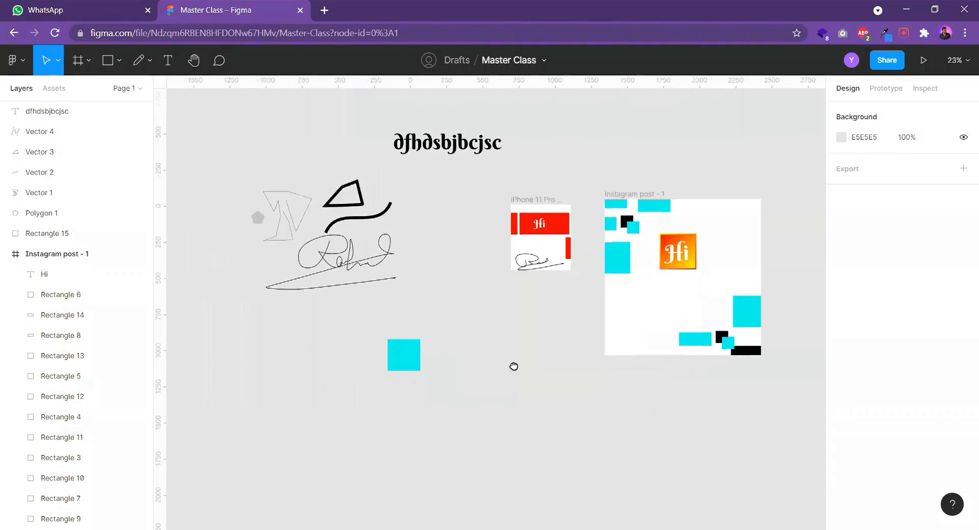
drag(614, 436, 538, 468)
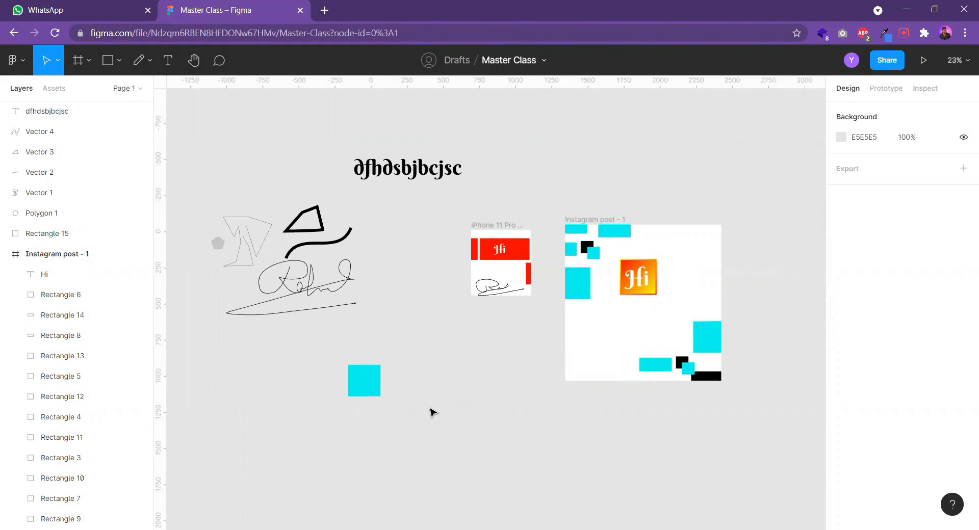
scroll(433, 356, up, 2)
scroll(435, 356, down, 5)
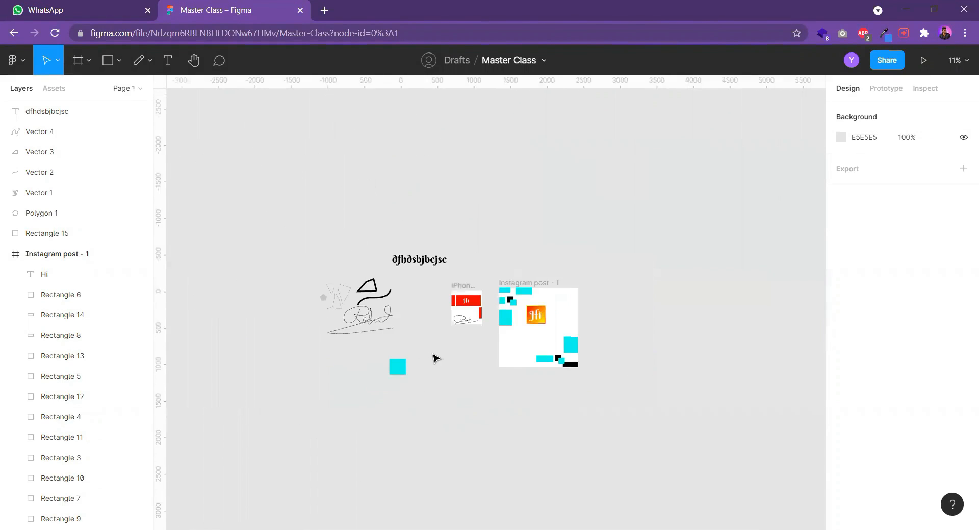
scroll(416, 320, up, 1)
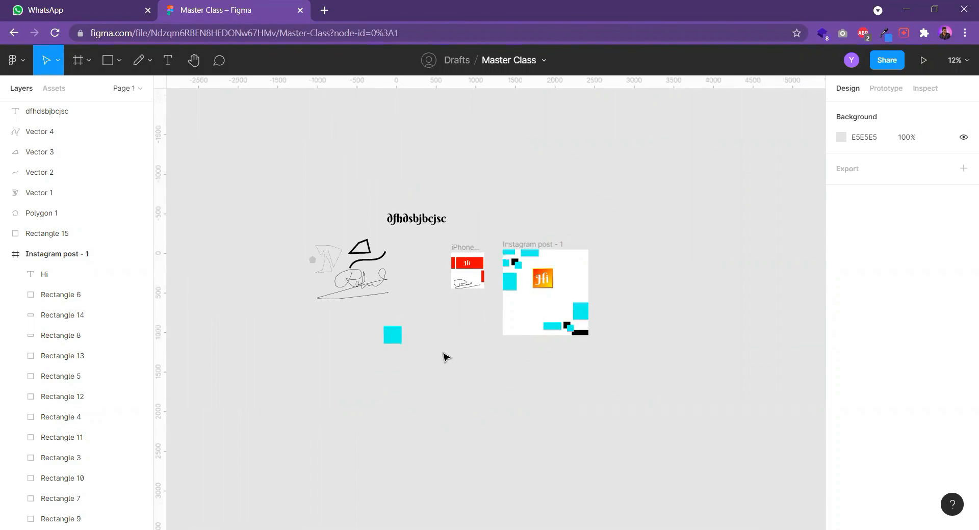
scroll(443, 357, up, 10)
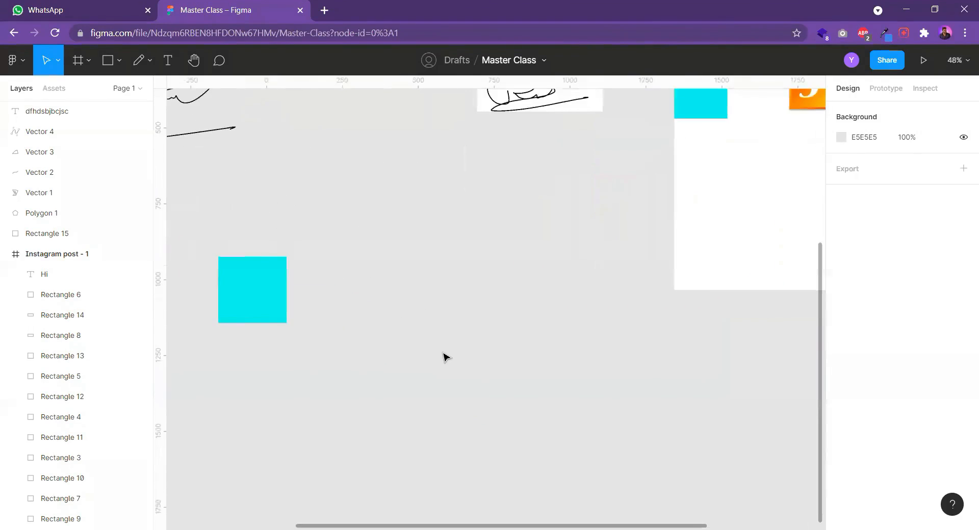
scroll(440, 354, down, 10)
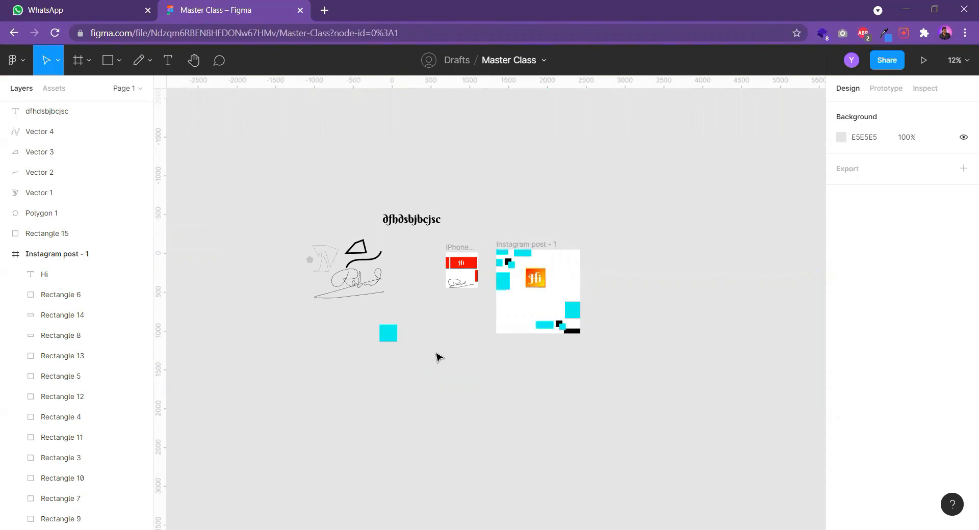
drag(452, 337, 495, 406)
key(h)
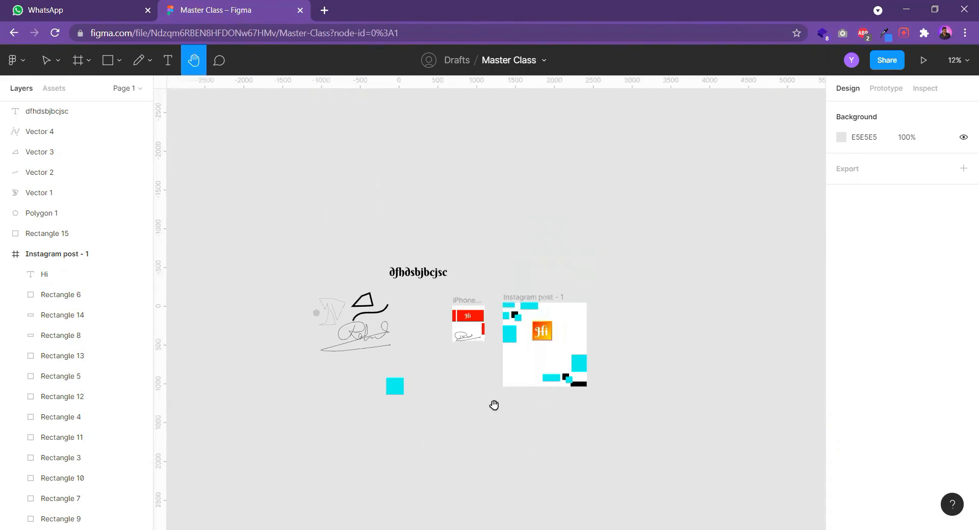